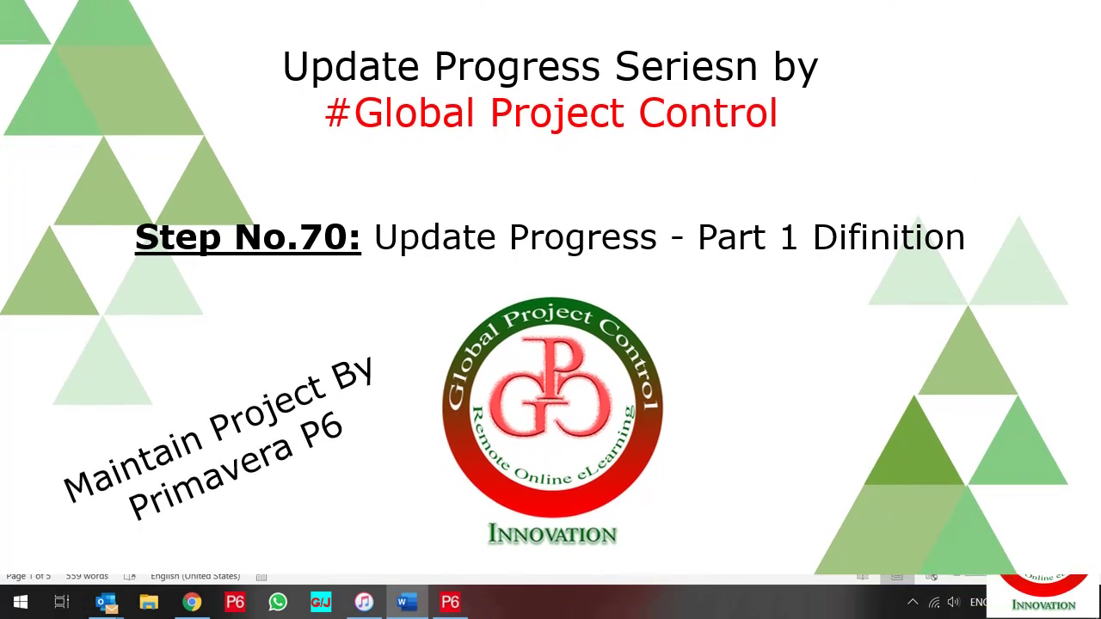
# Step: Read down to the % Complete Type definitions table and highlight the Duration, Unit and Physical types
pyautogui.scroll(-5, 551, 284)
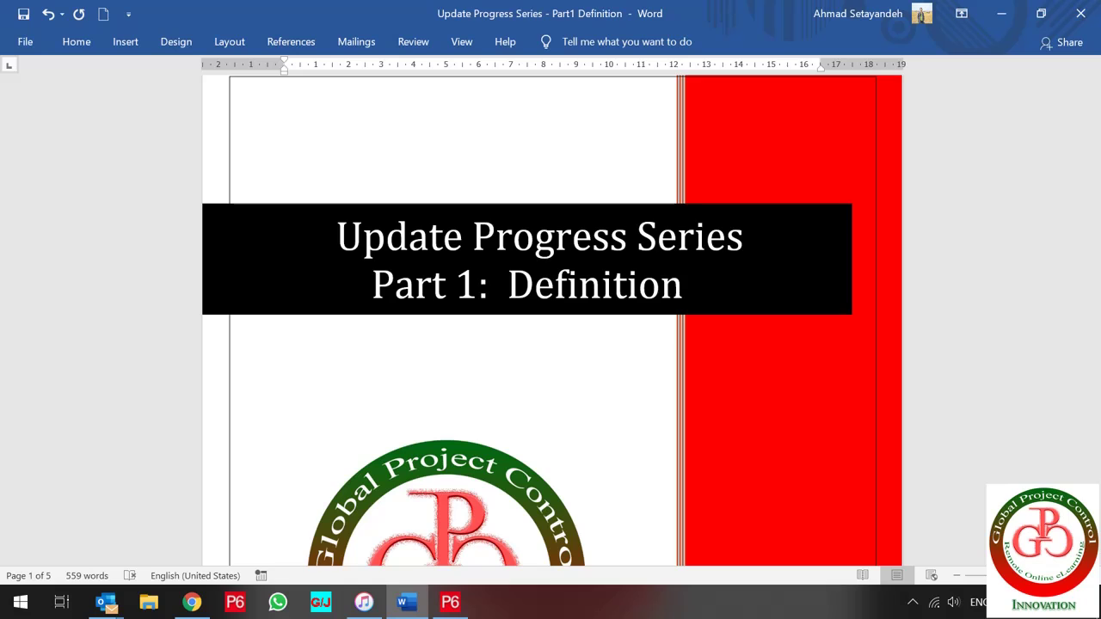
pyautogui.scroll(-2, 537, 427)
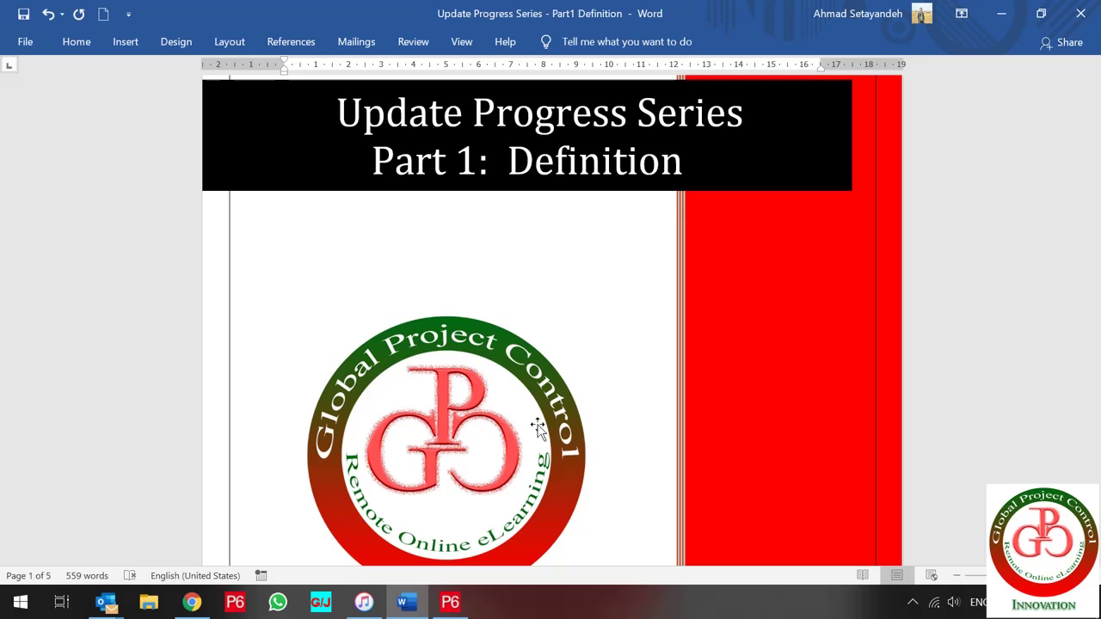
pyautogui.scroll(-10, 537, 428)
pyautogui.moveTo(318, 376); pyautogui.dragTo(335, 455)
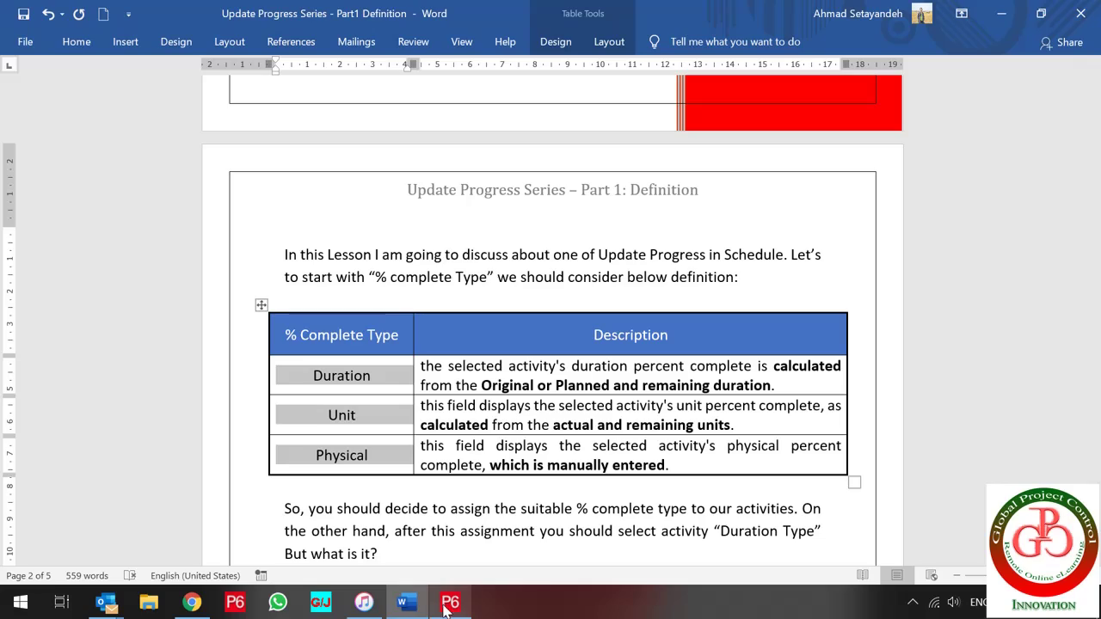
# Step: Switch to Primavera P6 and show the available % Complete Type options for activity A1080
pyautogui.moveTo(445, 607)
pyautogui.click(477, 510)
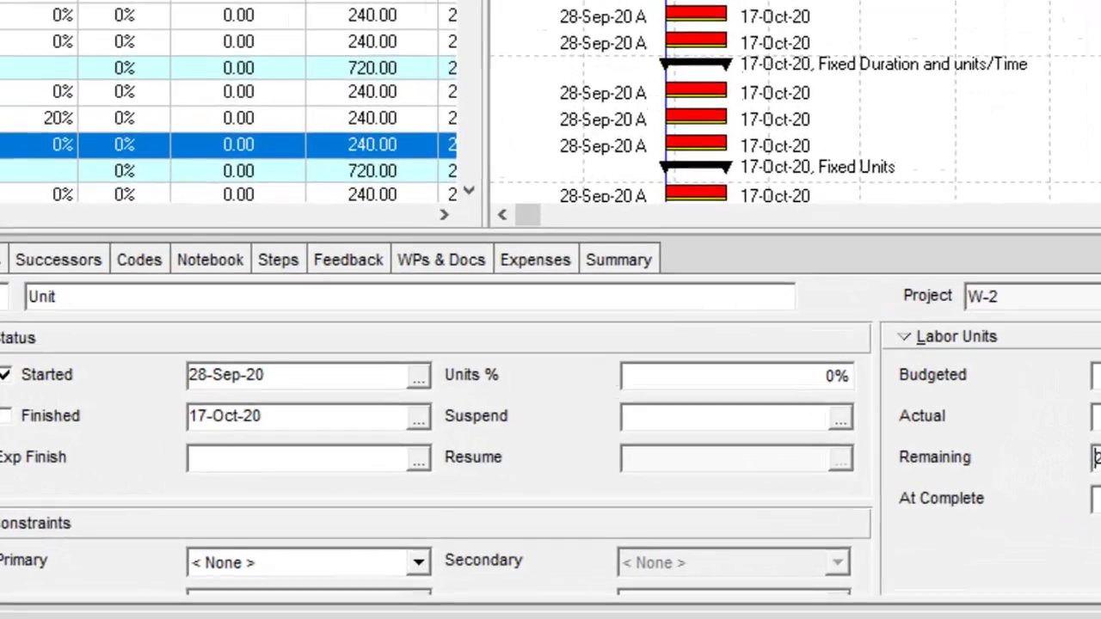
pyautogui.click(54, 352)
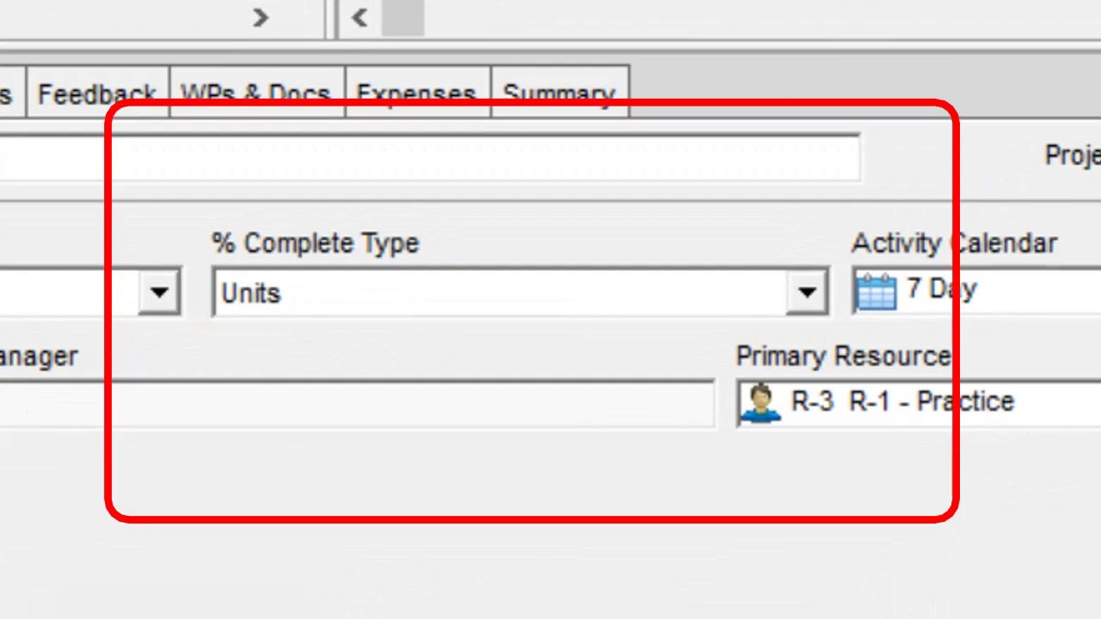
pyautogui.click(356, 300)
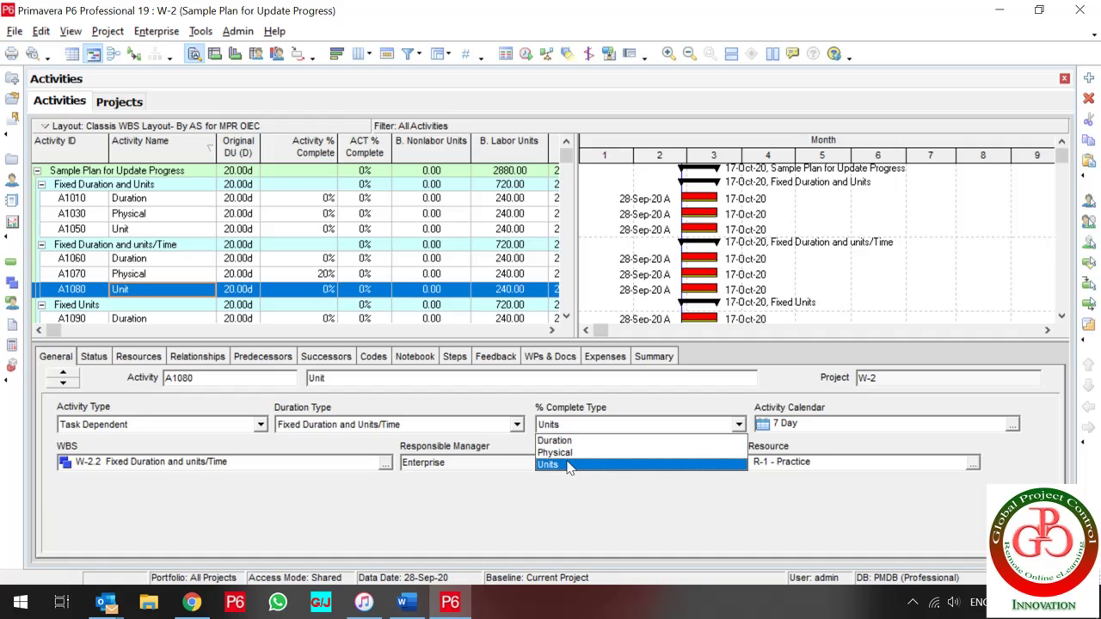
# Step: Return to the Word document and highlight the Duration and Unit types with their descriptions in the % Complete Type table
pyautogui.hotkey('alt', 'Tab')
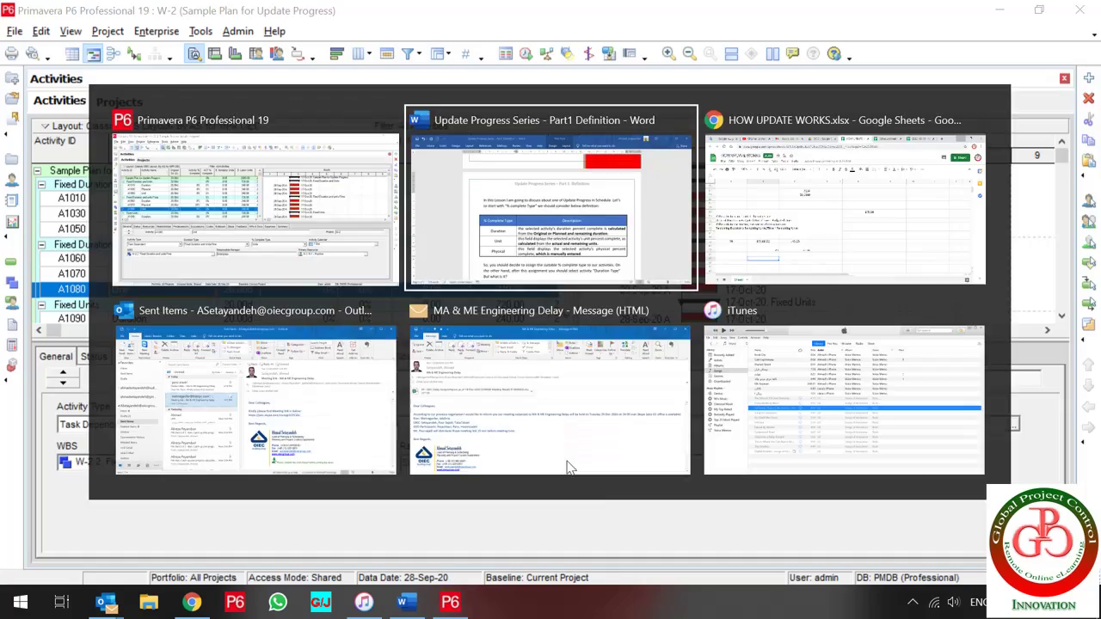
pyautogui.click(398, 384)
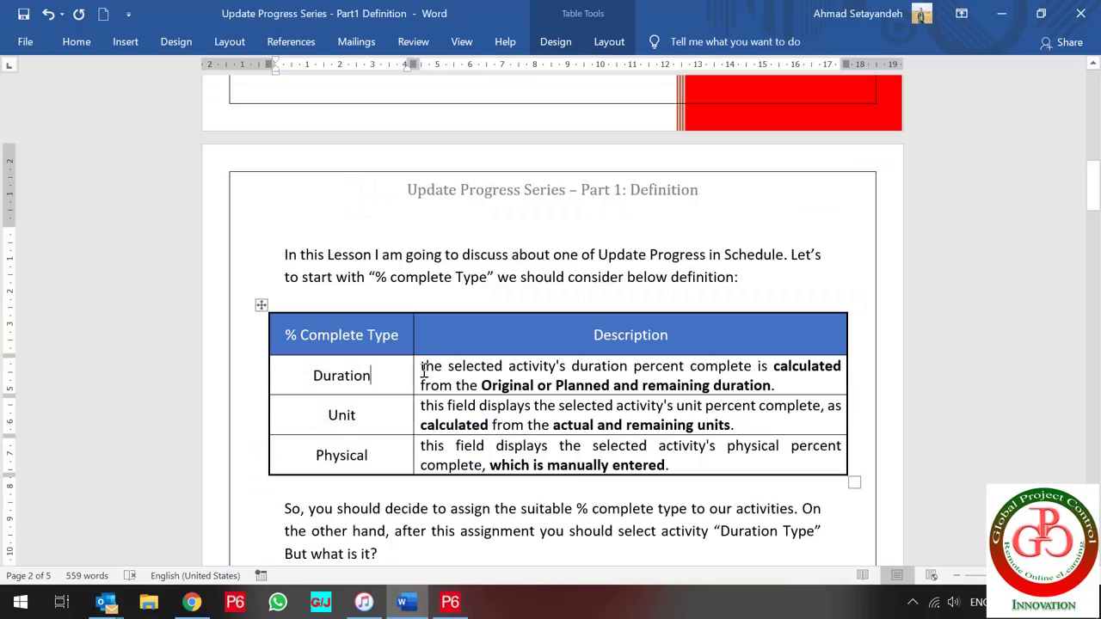
pyautogui.moveTo(422, 367); pyautogui.dragTo(750, 386)
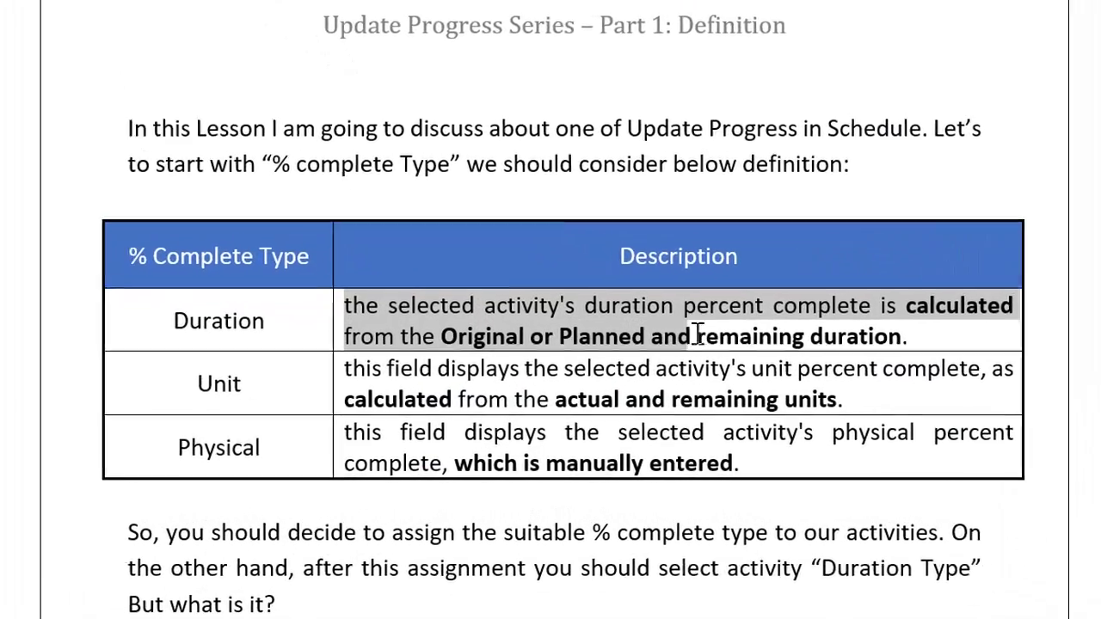
pyautogui.moveTo(892, 335); pyautogui.dragTo(954, 340)
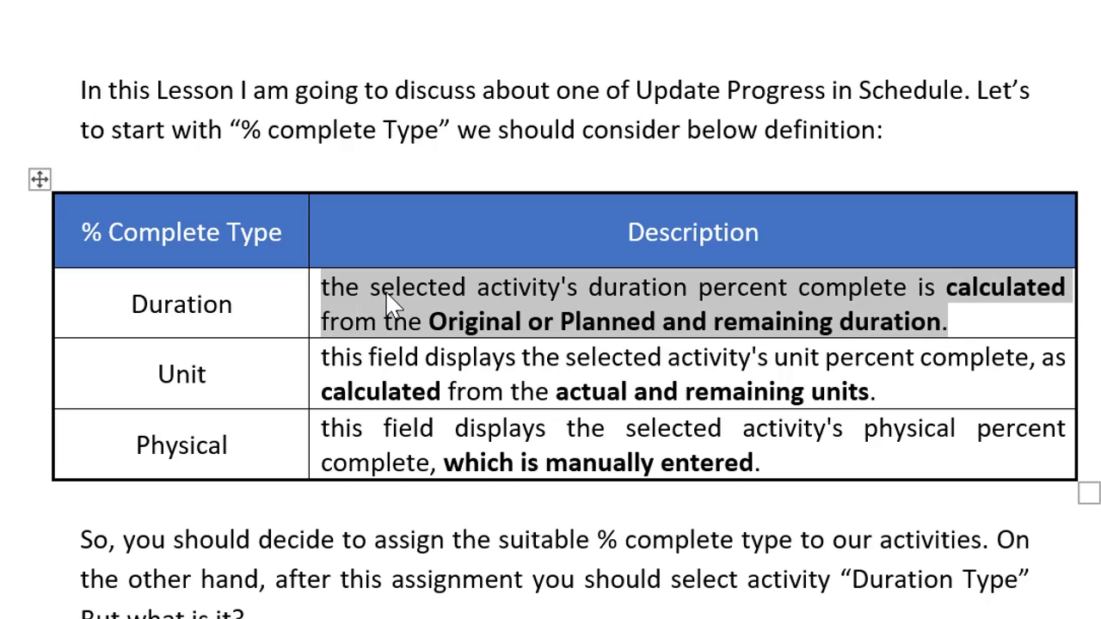
pyautogui.click(230, 305)
pyautogui.moveTo(130, 304); pyautogui.dragTo(236, 297)
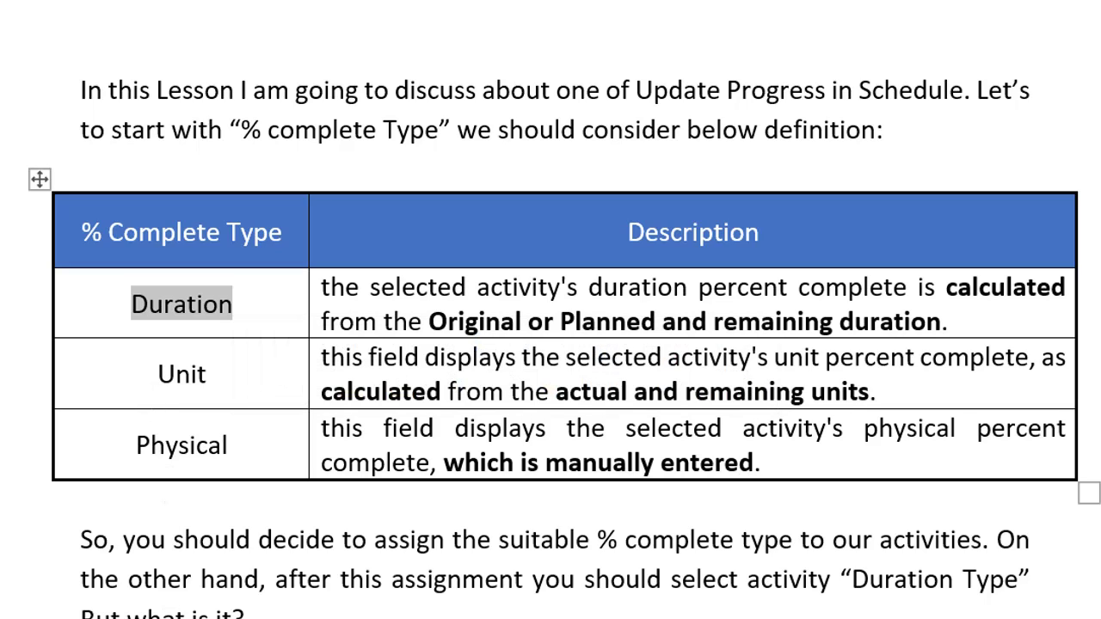
pyautogui.moveTo(157, 376); pyautogui.dragTo(220, 372)
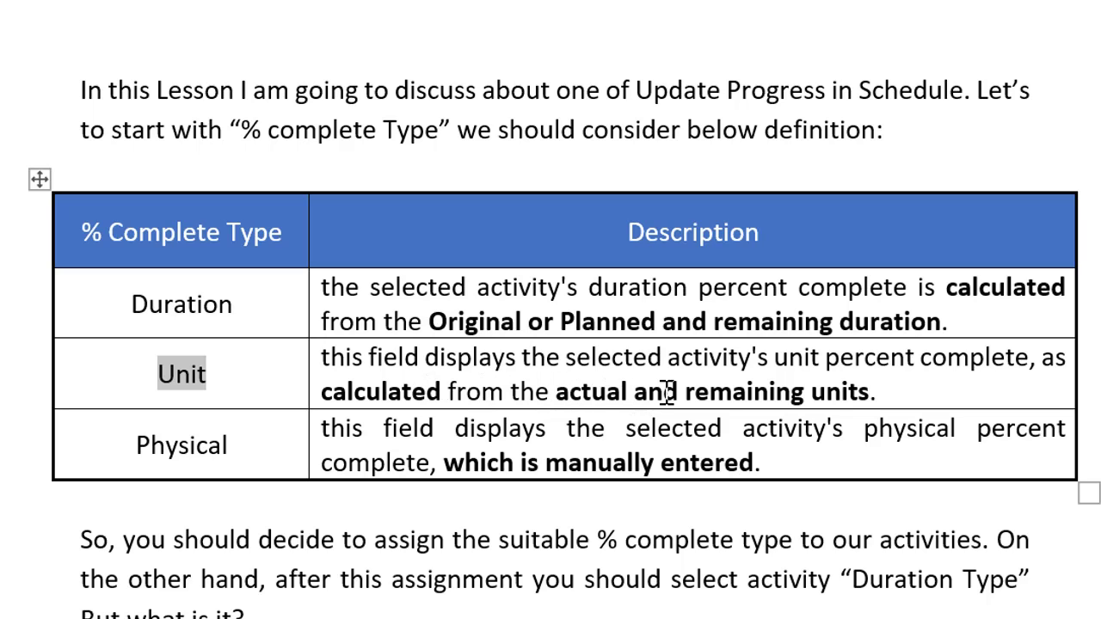
pyautogui.moveTo(873, 391); pyautogui.dragTo(335, 392)
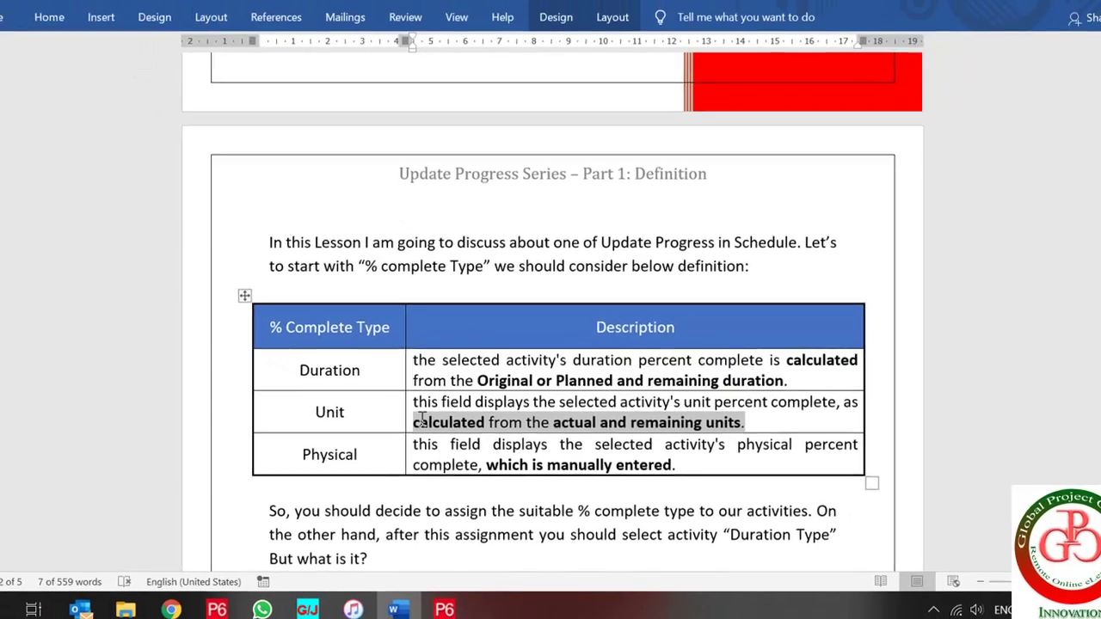
# Step: Switch to Primavera P6 and set the Units % of activity A1080 to 20% in its status details
pyautogui.hotkey('alt', 'Tab')
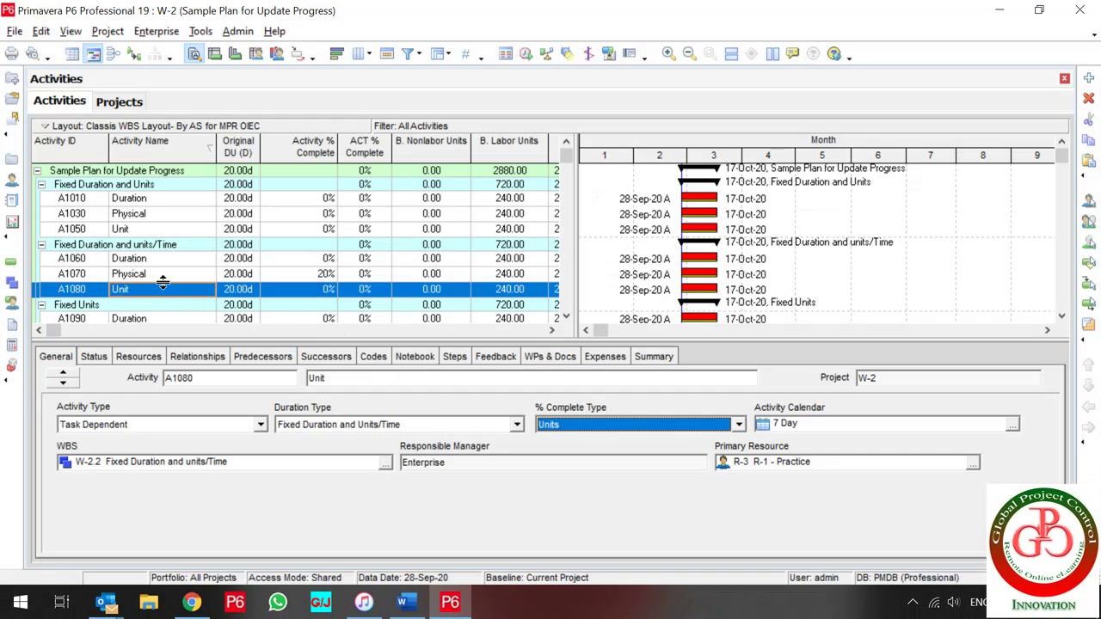
pyautogui.click(100, 356)
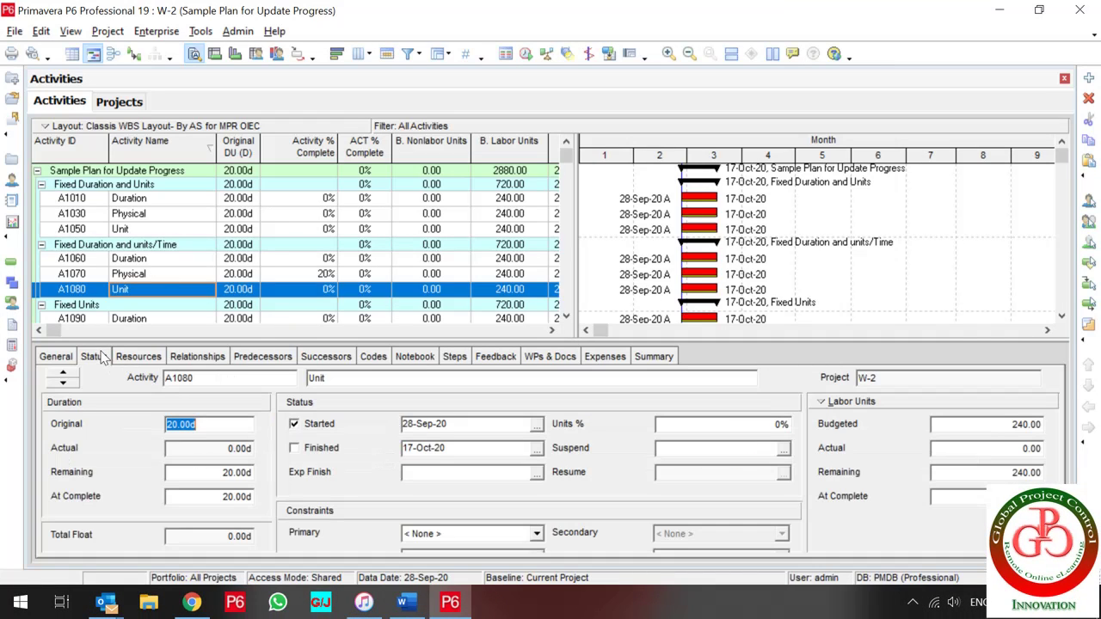
pyautogui.click(732, 423)
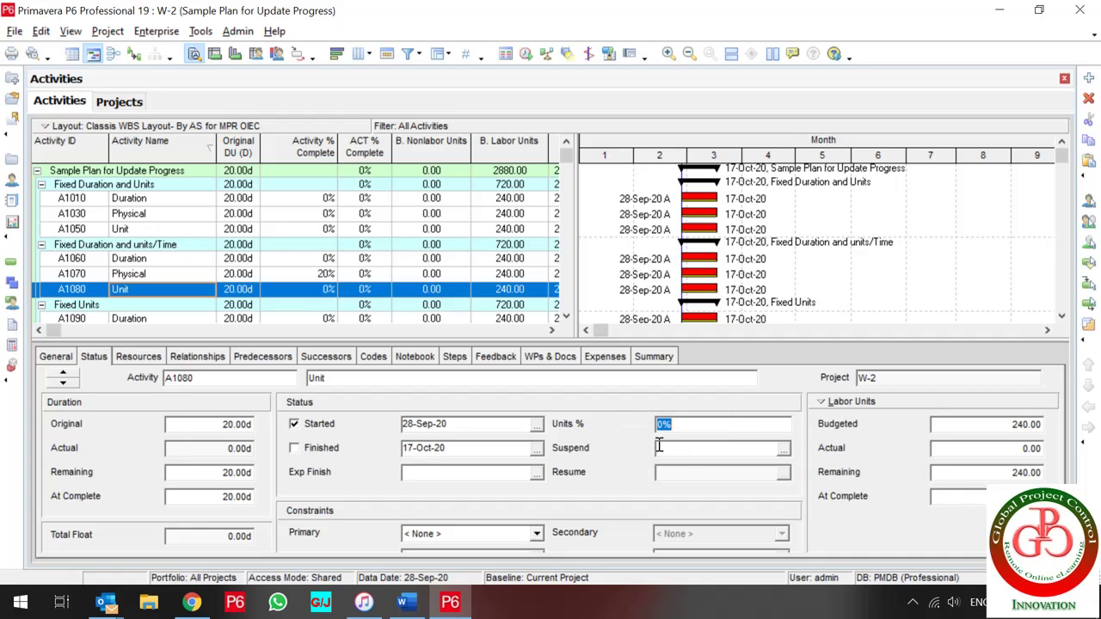
pyautogui.write('20')
pyautogui.press('Return')
# Step: Go back to the Word document and highlight the Physical type and its description in the table
pyautogui.hotkey('alt', 'Tab')
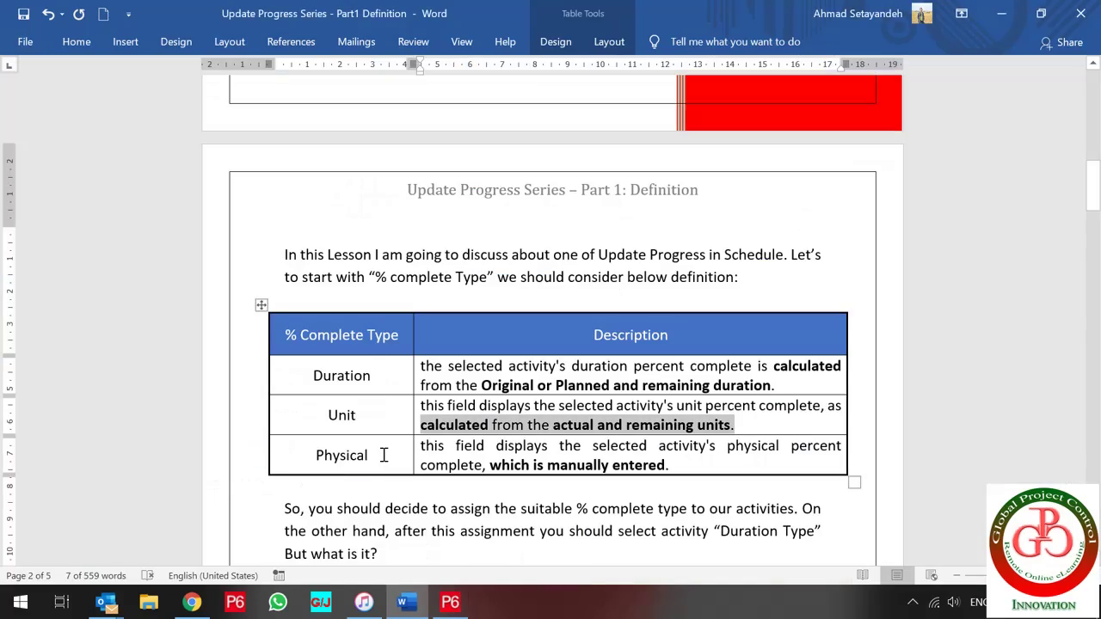
pyautogui.moveTo(384, 455); pyautogui.dragTo(286, 455)
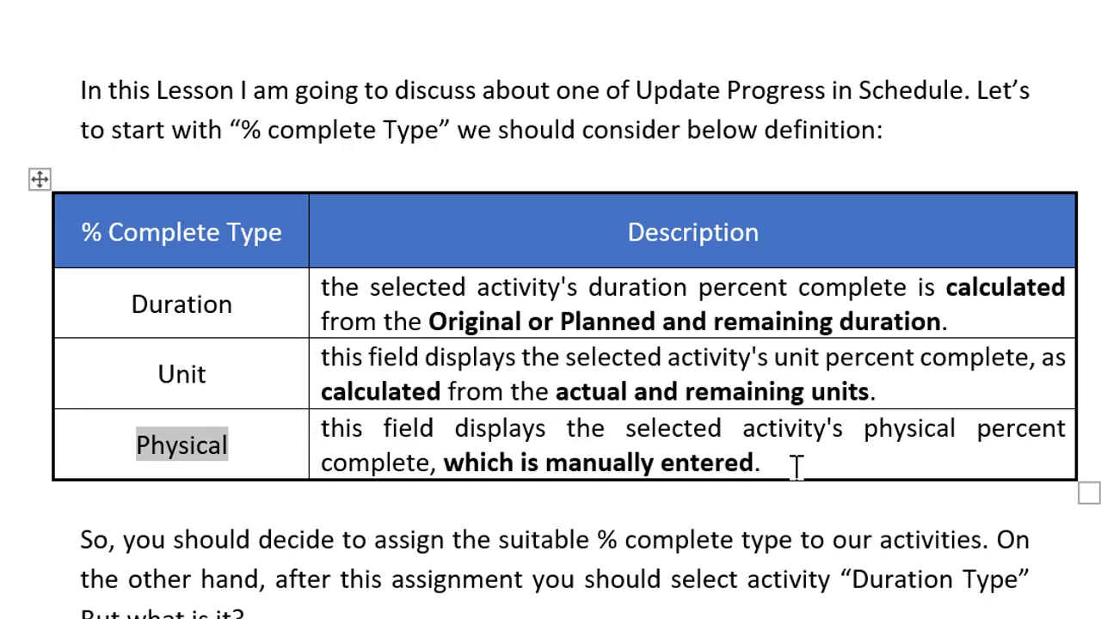
pyautogui.moveTo(773, 469); pyautogui.dragTo(324, 430)
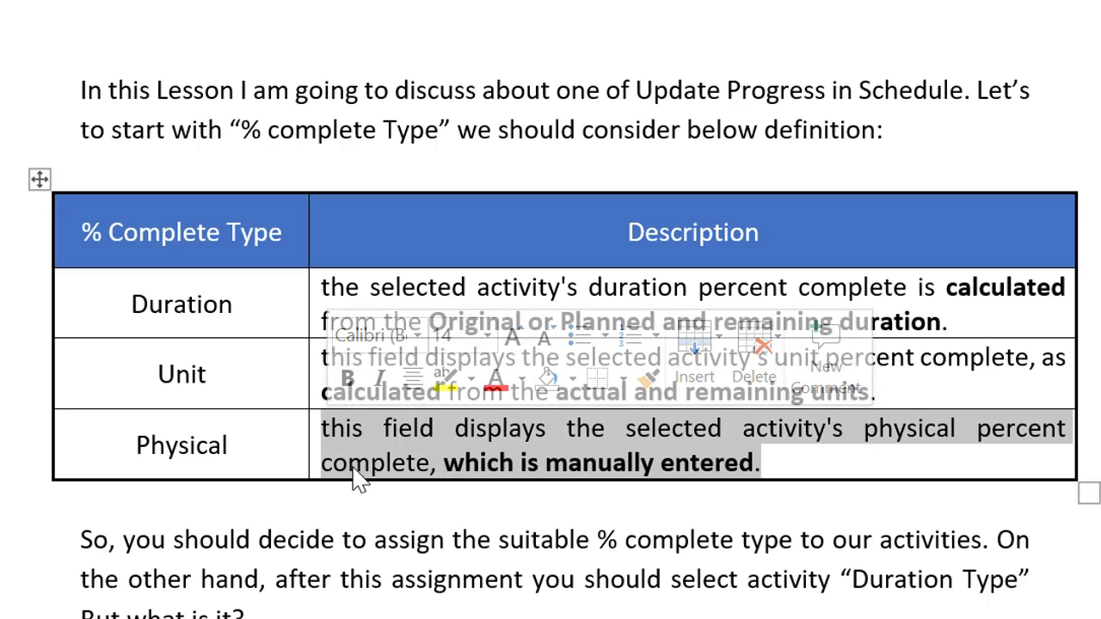
pyautogui.moveTo(227, 449); pyautogui.dragTo(129, 447)
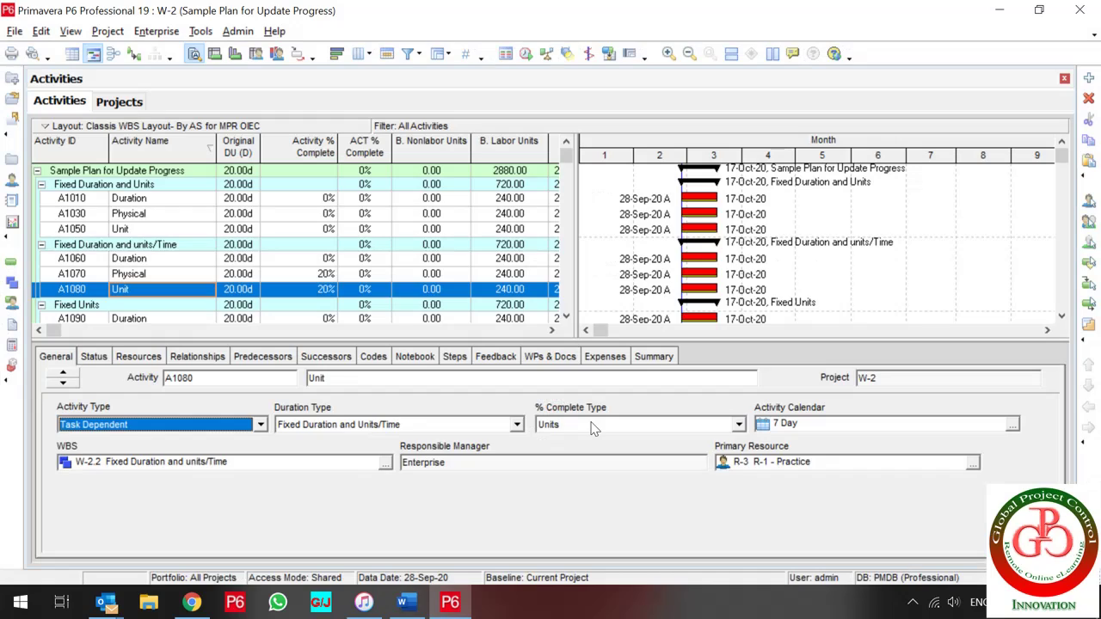
# Step: Examine the % Complete Type and Duration Type options of activity A1080 in Primavera P6
pyautogui.click(592, 425)
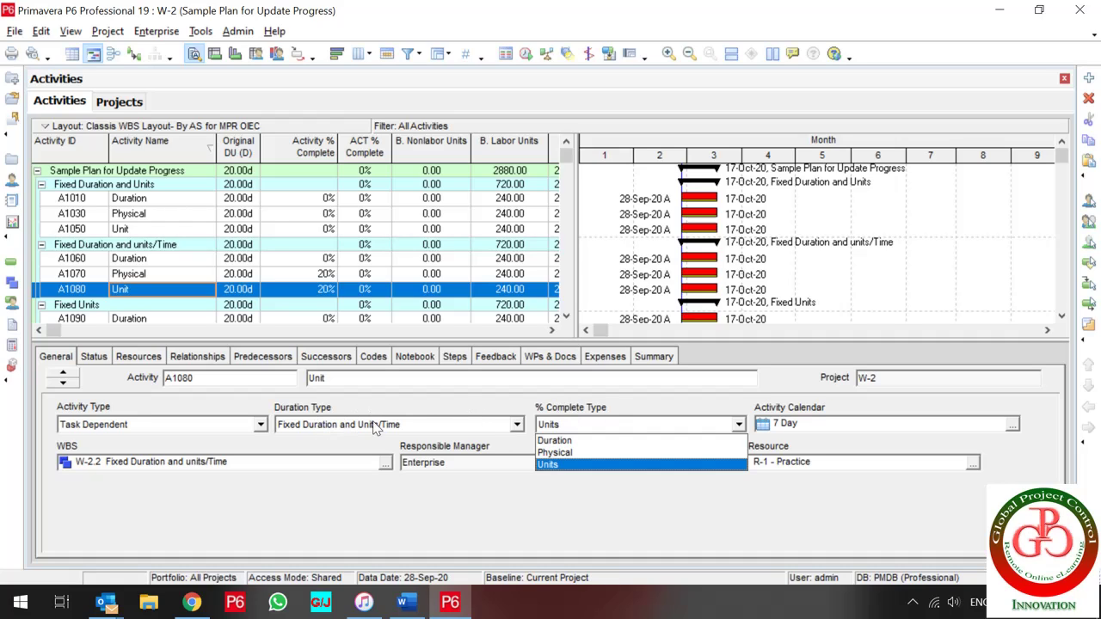
pyautogui.click(406, 430)
pyautogui.click(406, 426)
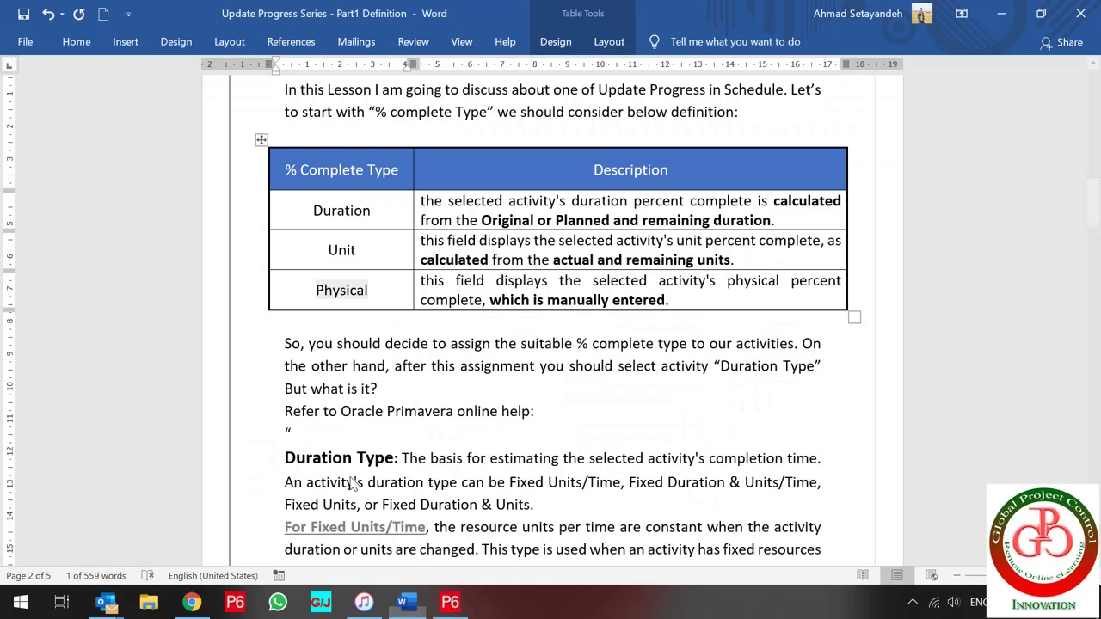
# Step: Read the Duration Type definitions and the table of duration type effects in the Word document
pyautogui.scroll(-3, 387, 426)
pyautogui.scroll(-15, 386, 423)
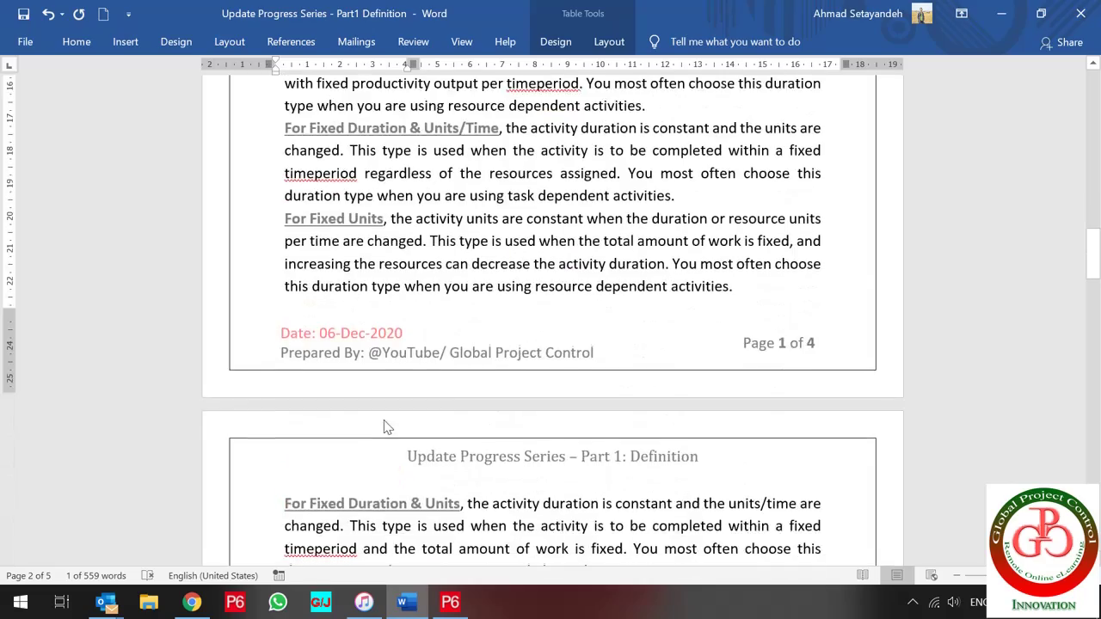
pyautogui.scroll(1, 364, 330)
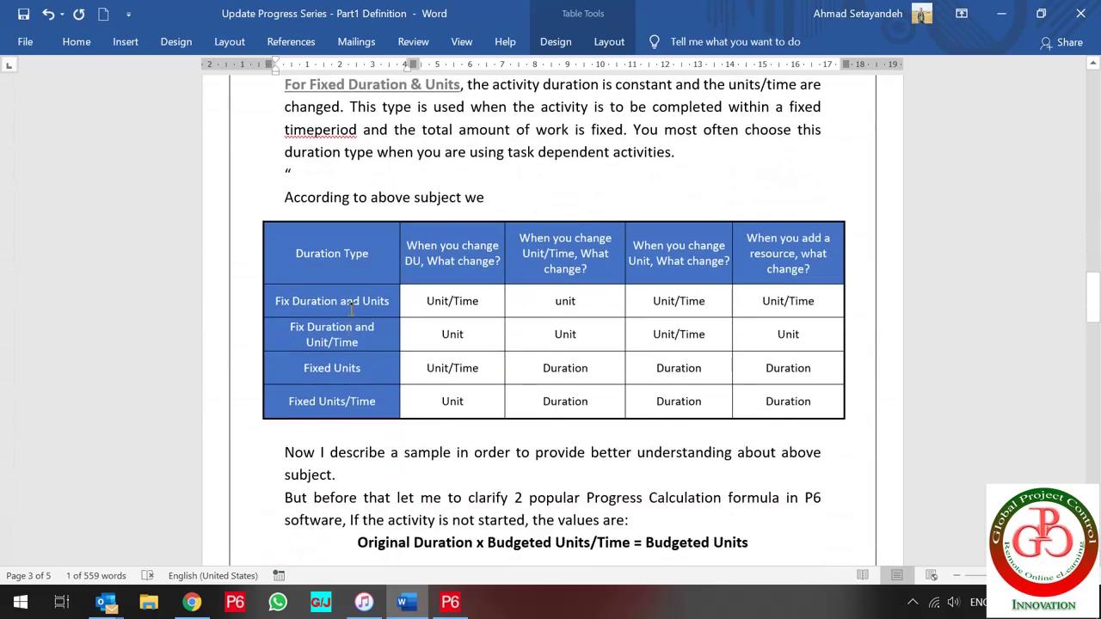
pyautogui.moveTo(351, 310); pyautogui.dragTo(339, 401)
pyautogui.scroll(12, 338, 405)
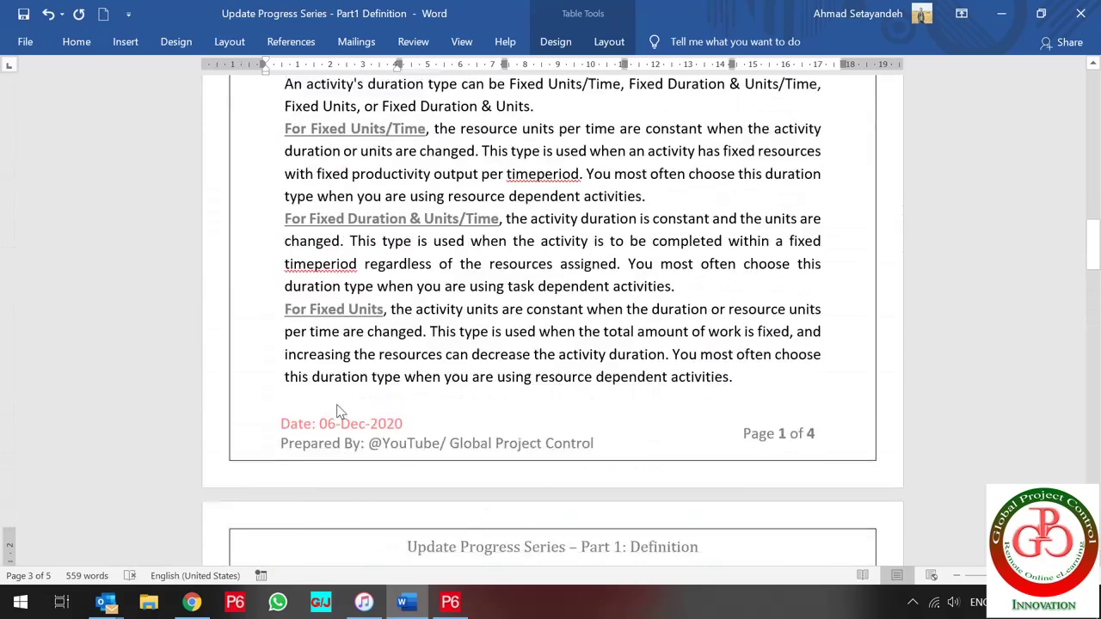
pyautogui.scroll(4, 338, 411)
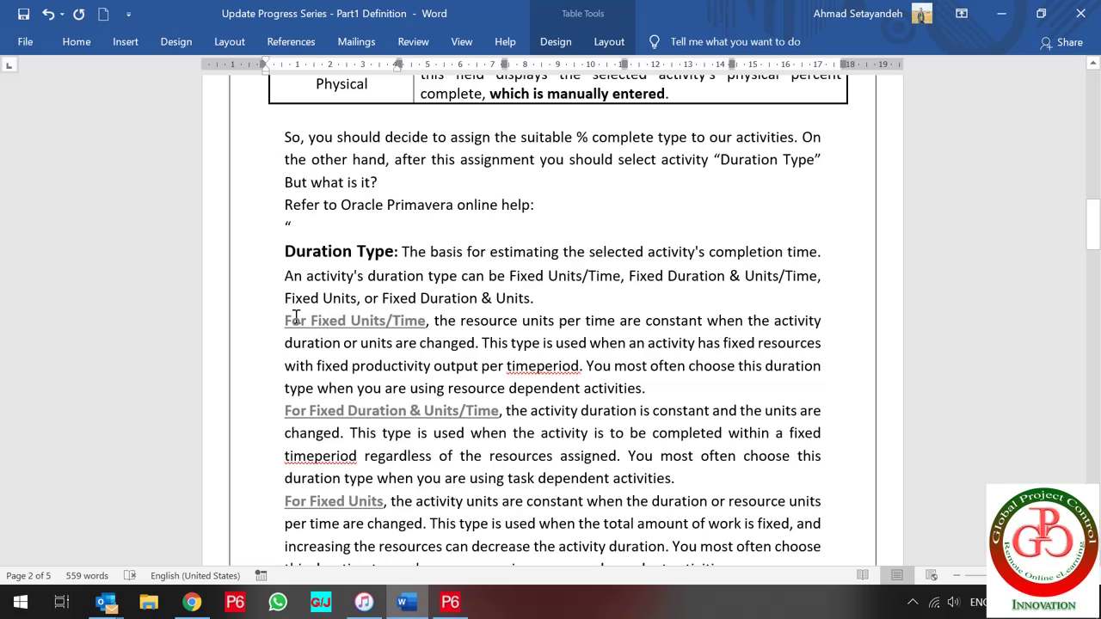
pyautogui.moveTo(287, 320); pyautogui.dragTo(737, 486)
pyautogui.click(504, 386)
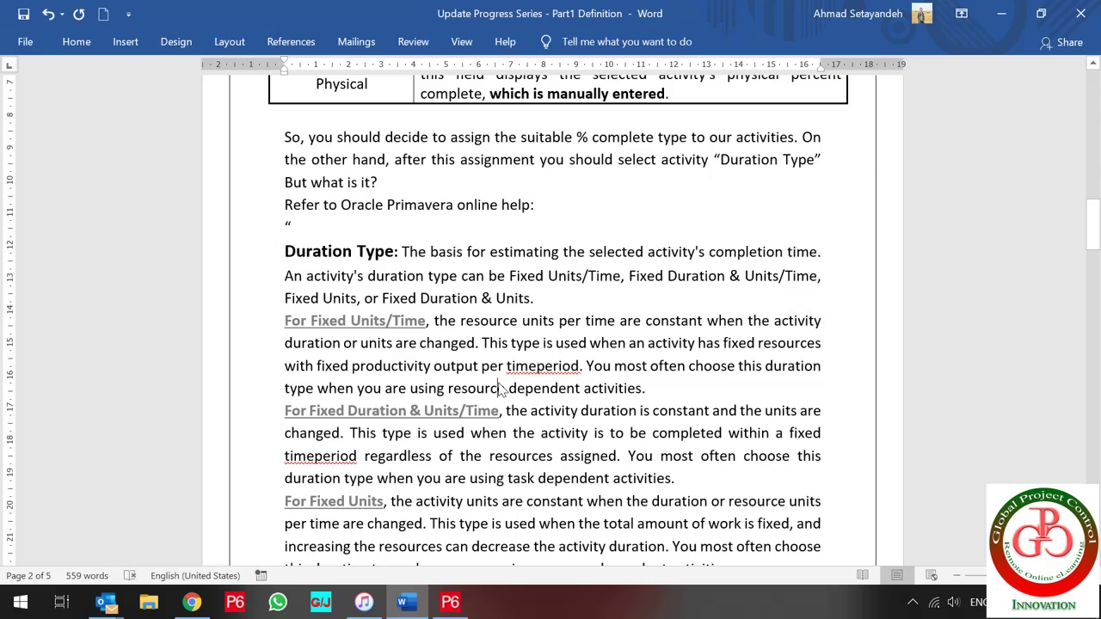
# Step: Switch to Primavera P6 and point out the Fixed Duration and units/Time and Fixed Duration and Units activity groups
pyautogui.hotkey('alt', 'Tab')
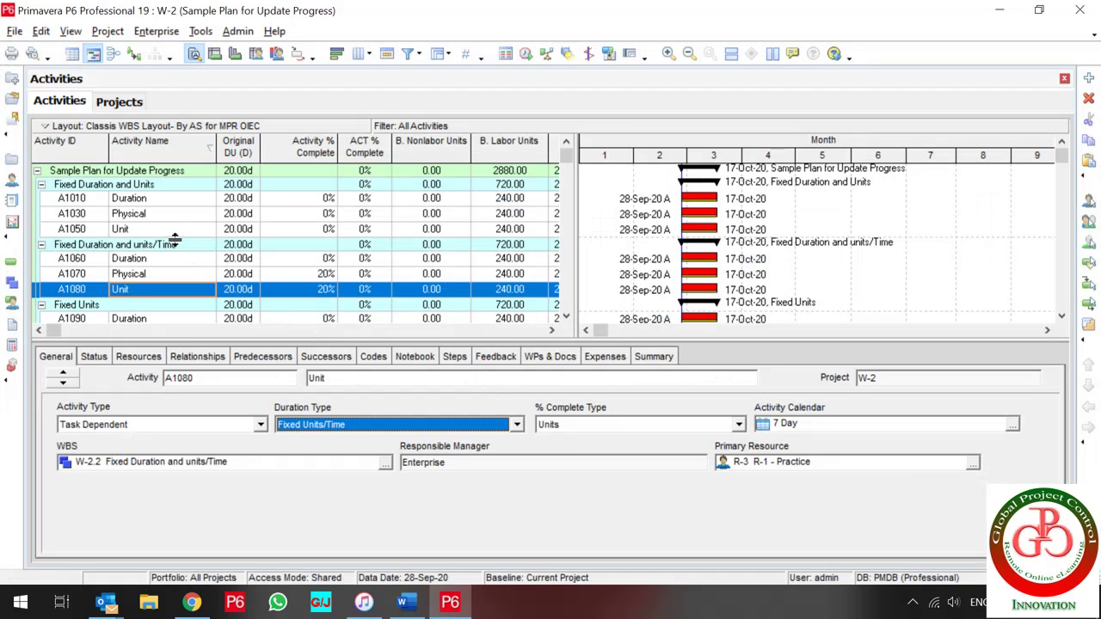
pyautogui.click(156, 246)
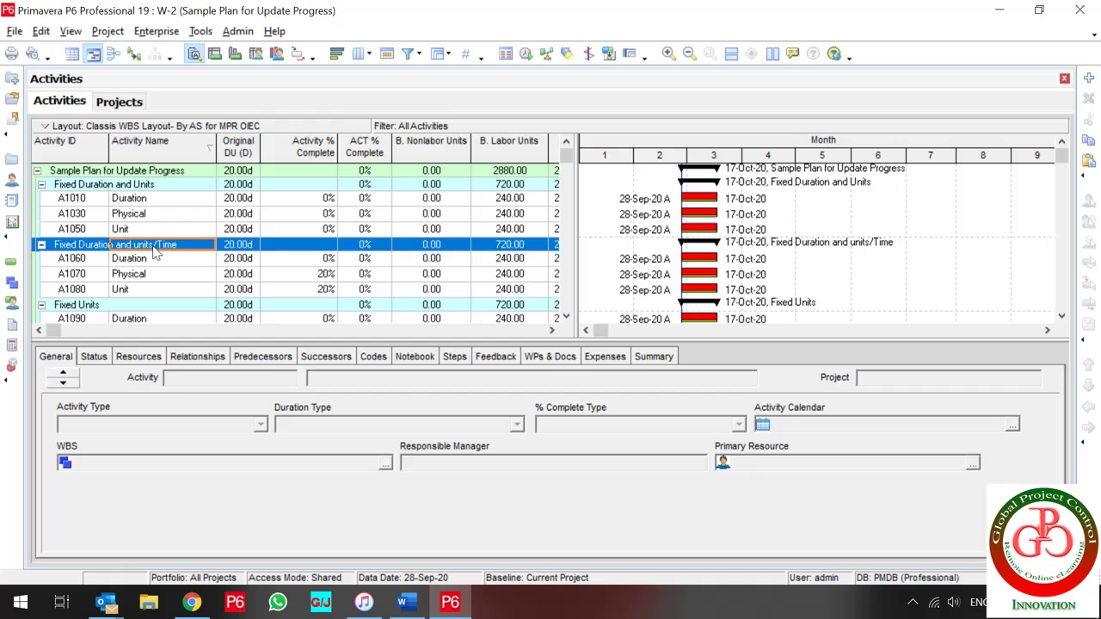
pyautogui.click(106, 186)
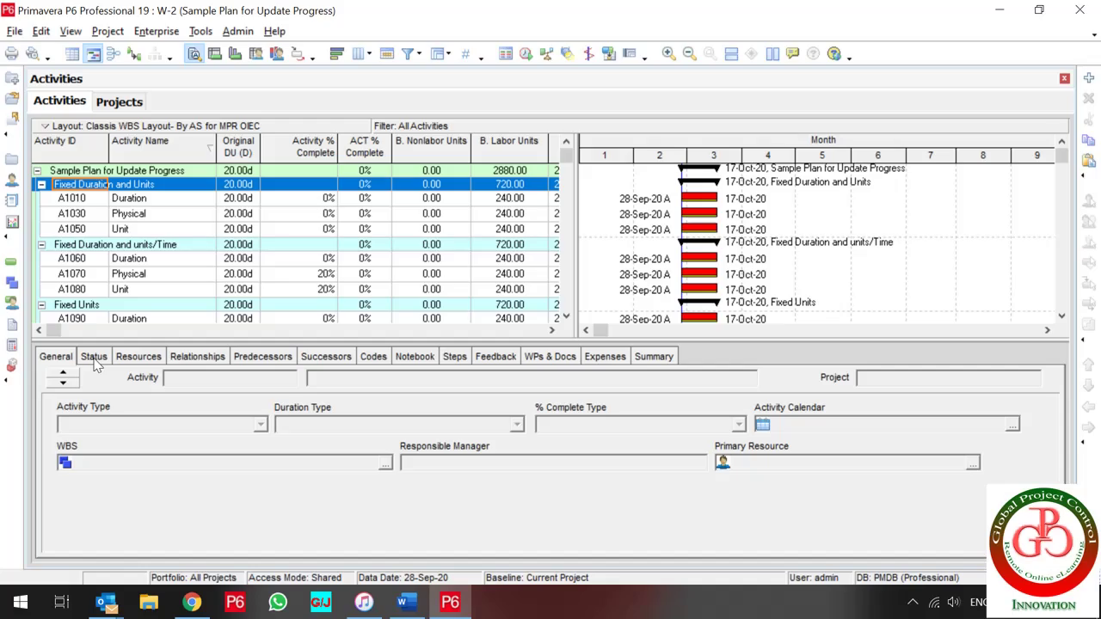
# Step: Show the status details of activity A1010 under Fixed Duration and Units and highlight its budgeted labor units
pyautogui.click(153, 203)
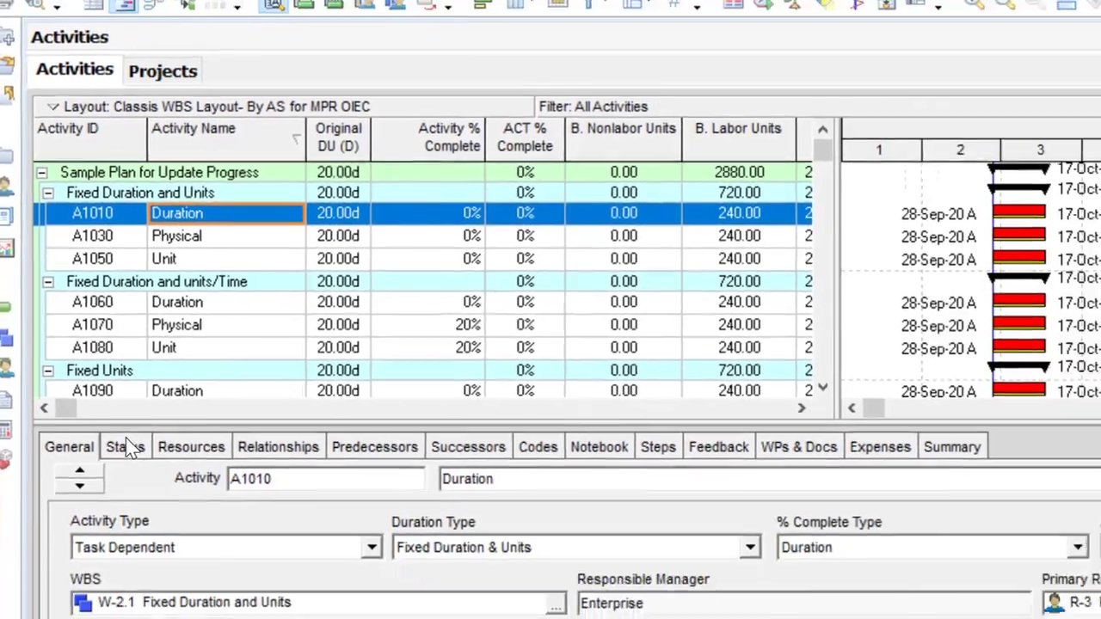
pyautogui.click(125, 447)
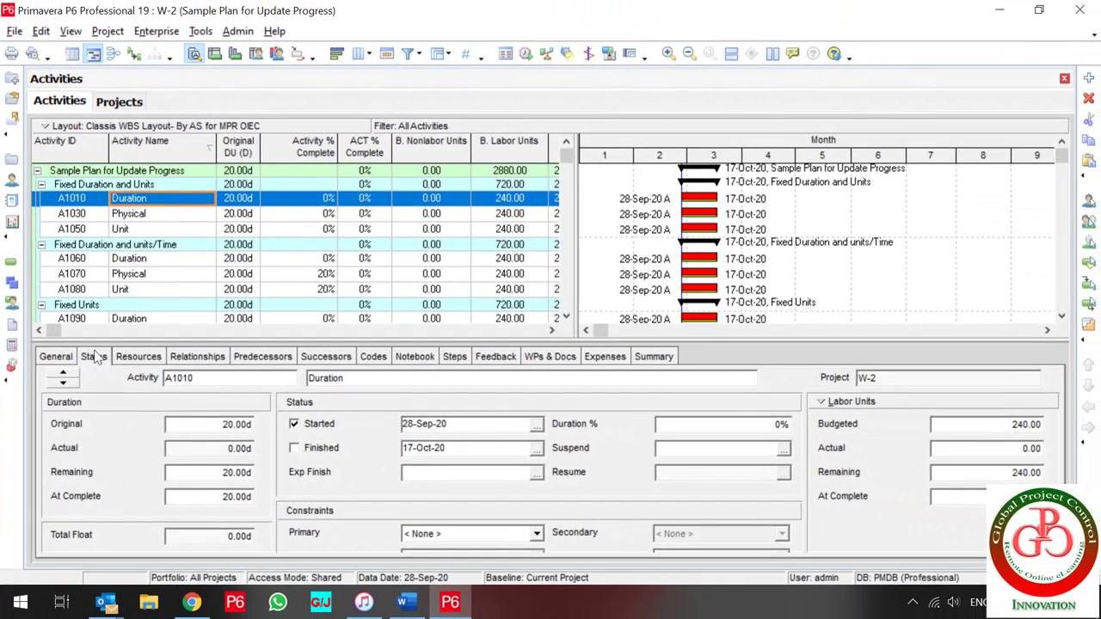
pyautogui.click(988, 424)
pyautogui.doubleClick(987, 424)
pyautogui.click(974, 429)
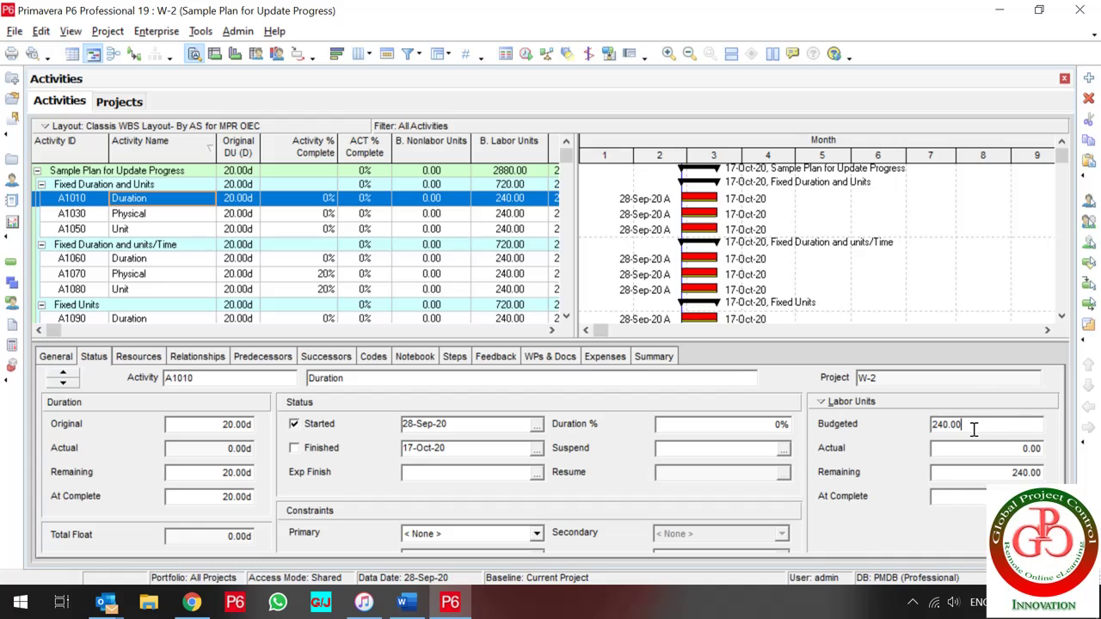
pyautogui.moveTo(969, 427); pyautogui.dragTo(935, 429)
# Step: Show the general details of activity A1010 to check its duration type and % complete type
pyautogui.click(99, 202)
pyautogui.click(140, 206)
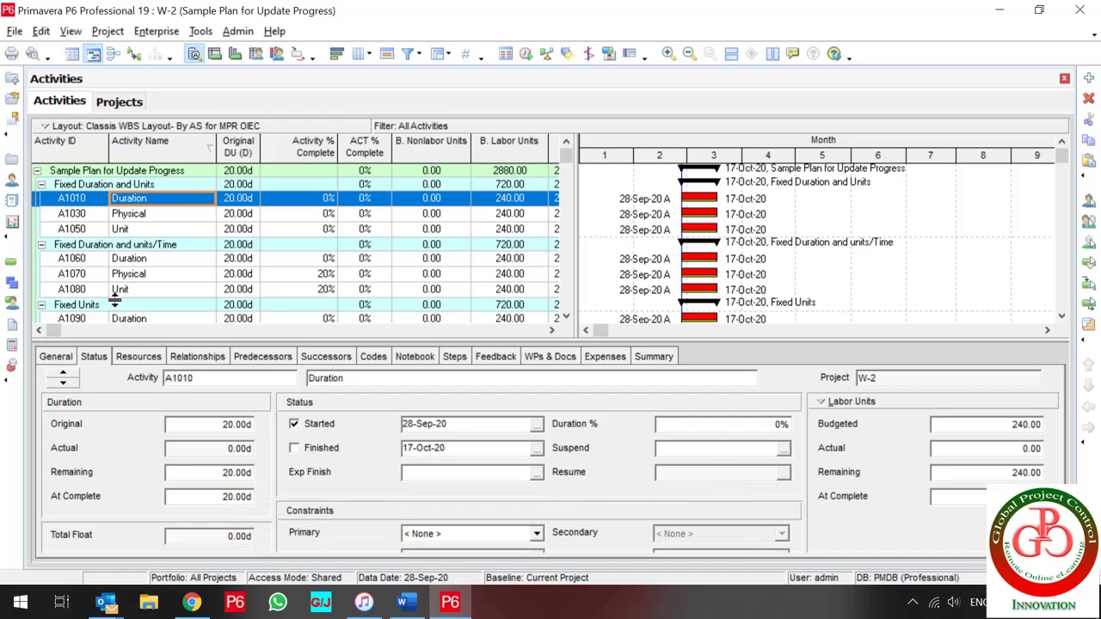
pyautogui.click(56, 357)
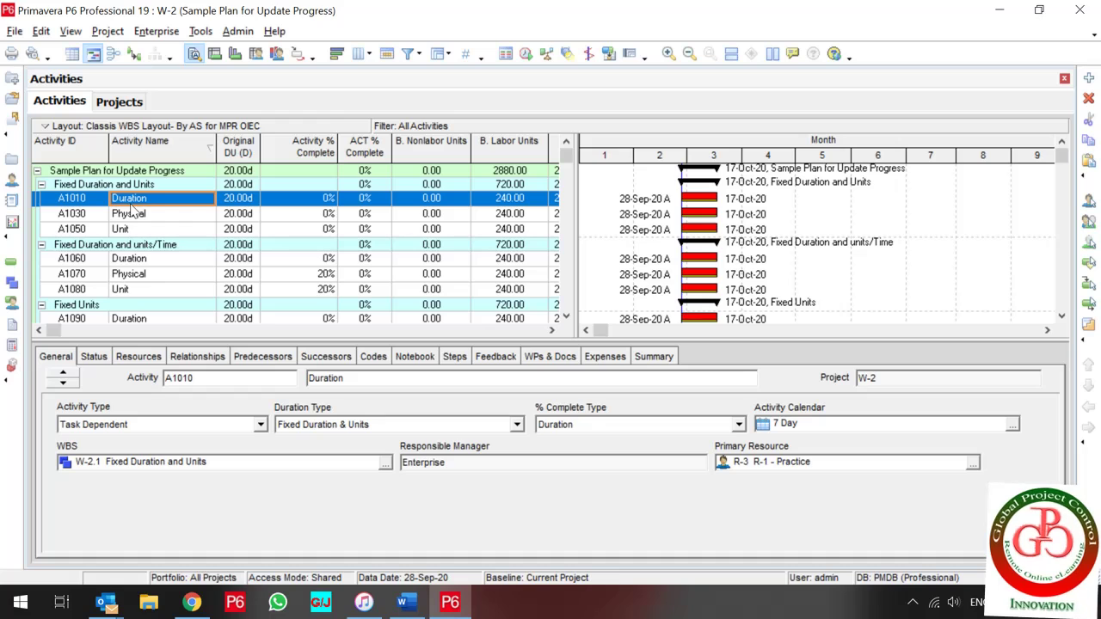
# Step: Set activity A1010's Duration % to 10% and check its actual labor units and remaining duration
pyautogui.click(96, 357)
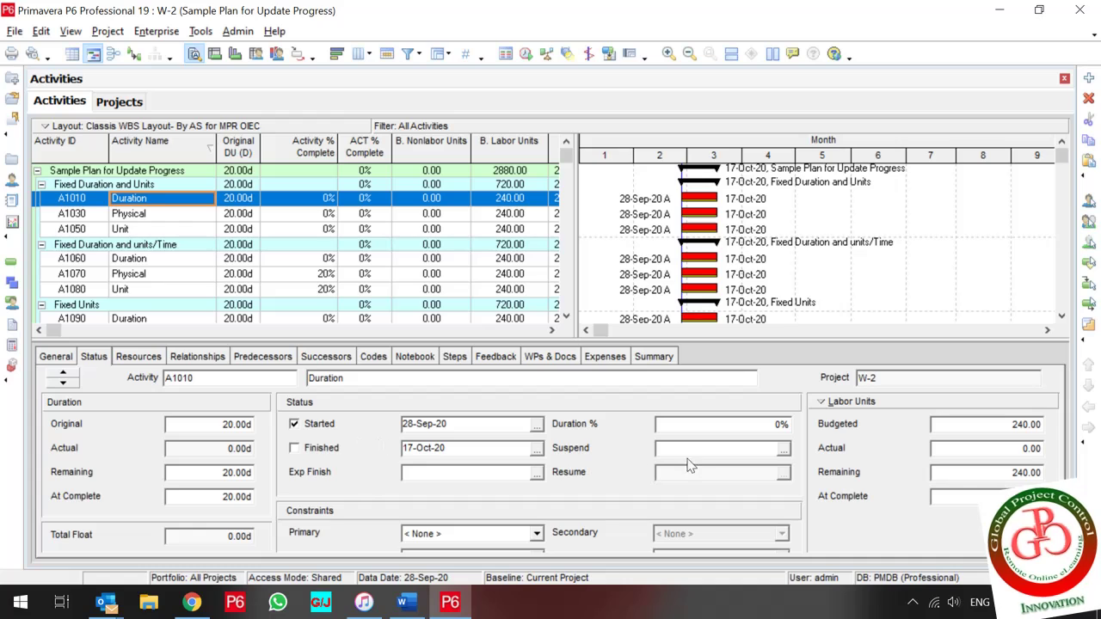
pyautogui.click(701, 425)
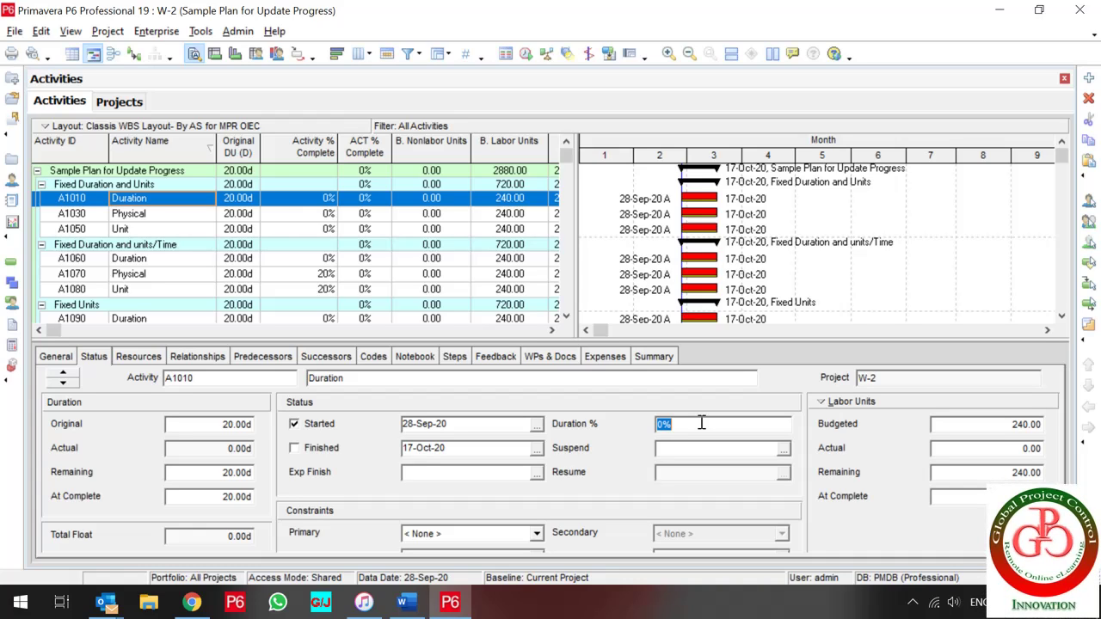
pyautogui.write('10')
pyautogui.press('Return')
pyautogui.click(981, 448)
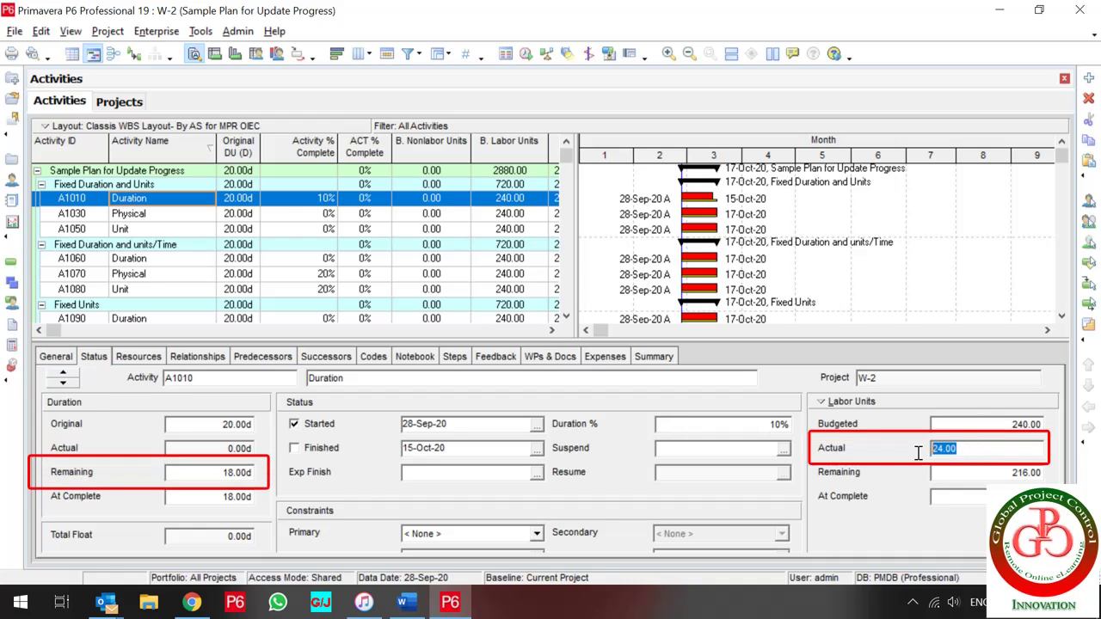
pyautogui.click(210, 473)
pyautogui.moveTo(206, 473); pyautogui.dragTo(142, 480)
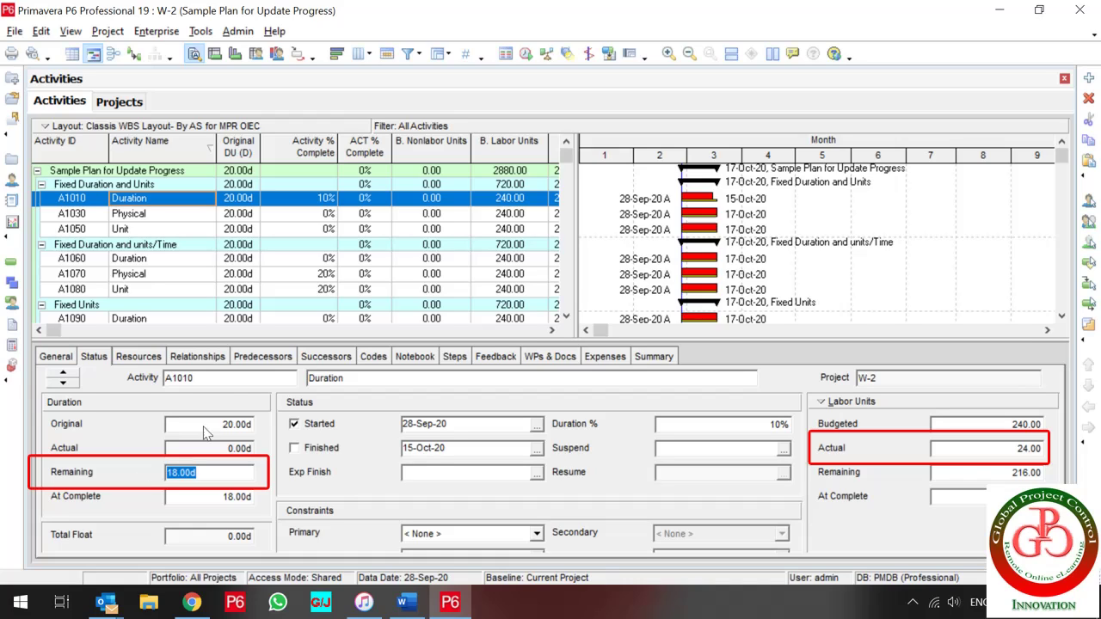
# Step: Set the Physical % of activity A1030 to 10% and its actual labor units to 48
pyautogui.click(163, 215)
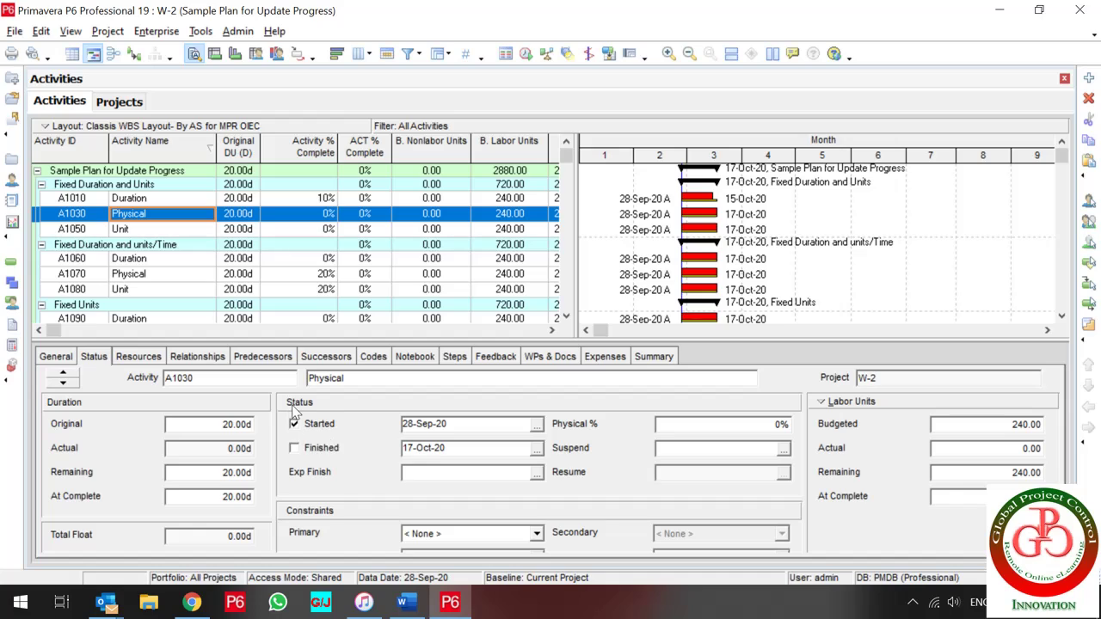
pyautogui.click(691, 424)
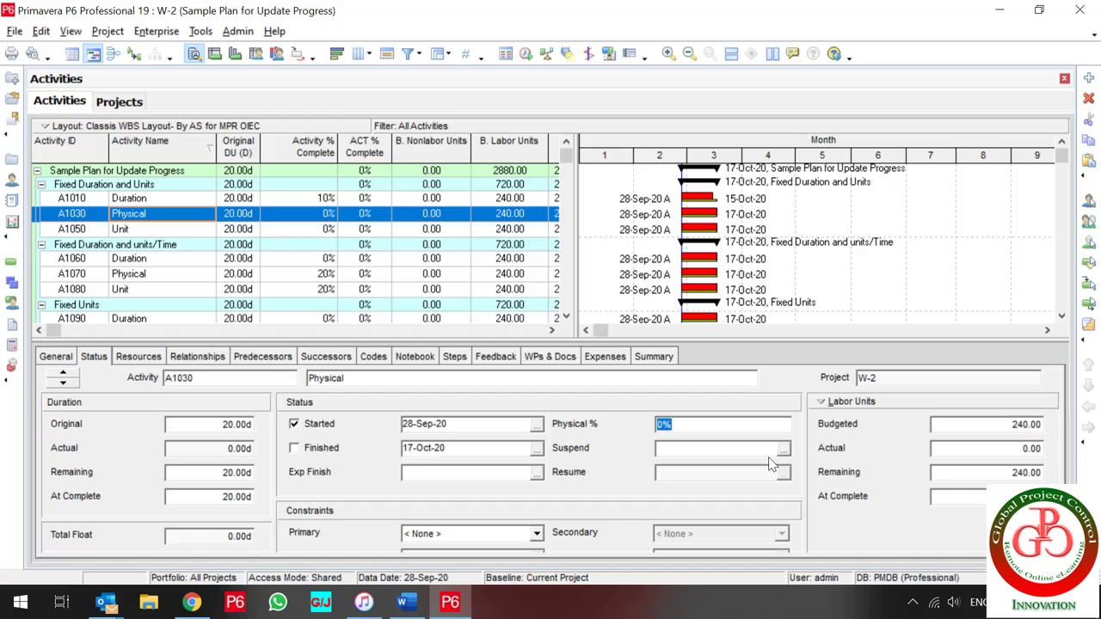
pyautogui.write('10')
pyautogui.press('Return')
pyautogui.click(971, 448)
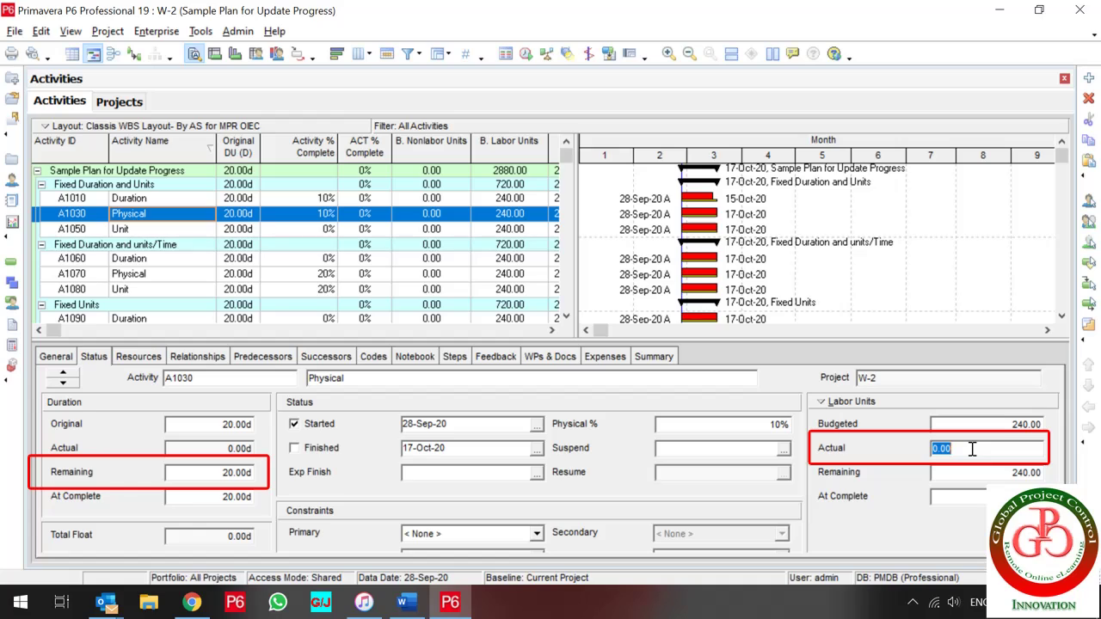
pyautogui.write('48')
pyautogui.press('Return')
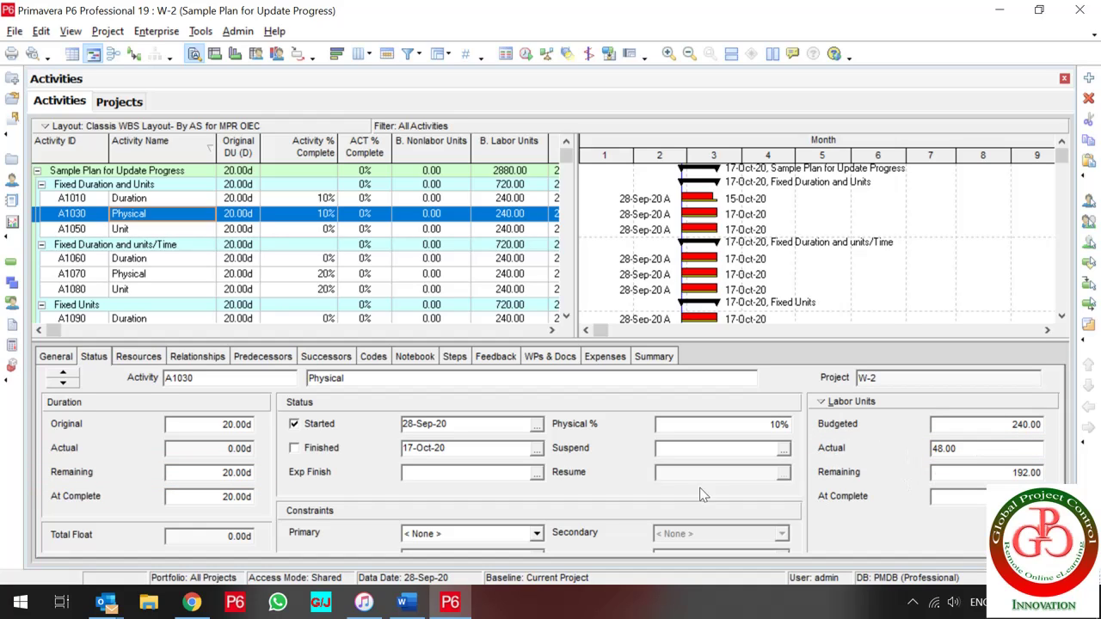
# Step: Set activity A1030's remaining duration to 18 days and highlight the recalculated actual labor units
pyautogui.click(210, 470)
pyautogui.moveTo(210, 471); pyautogui.dragTo(163, 478)
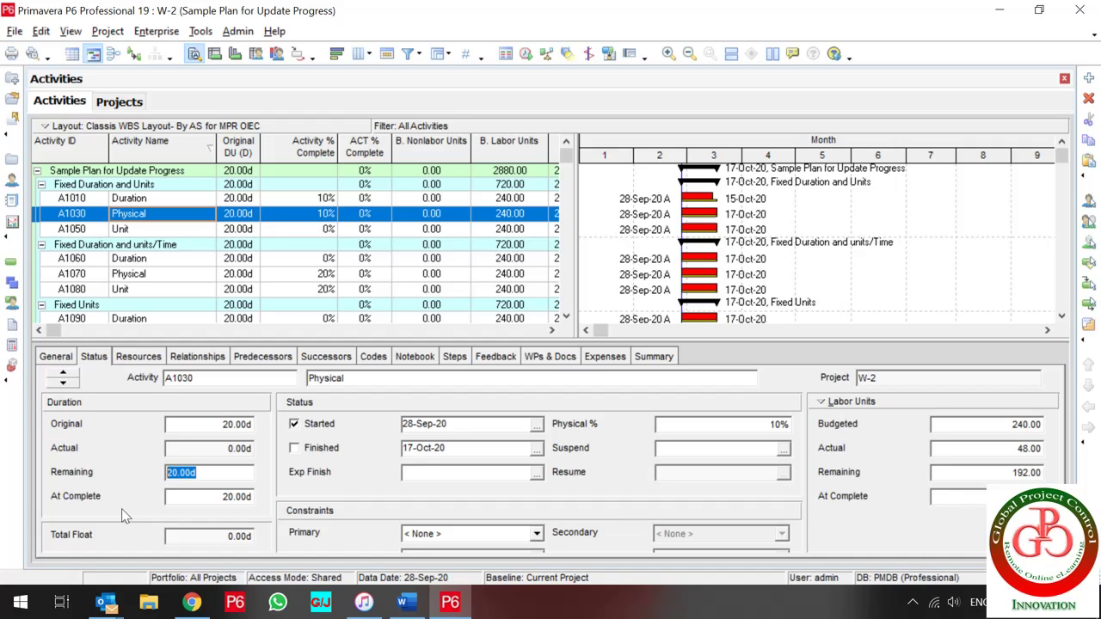
pyautogui.write('18')
pyautogui.press('Return')
pyautogui.moveTo(200, 472); pyautogui.dragTo(169, 472)
pyautogui.click(978, 447)
pyautogui.moveTo(977, 449); pyautogui.dragTo(930, 451)
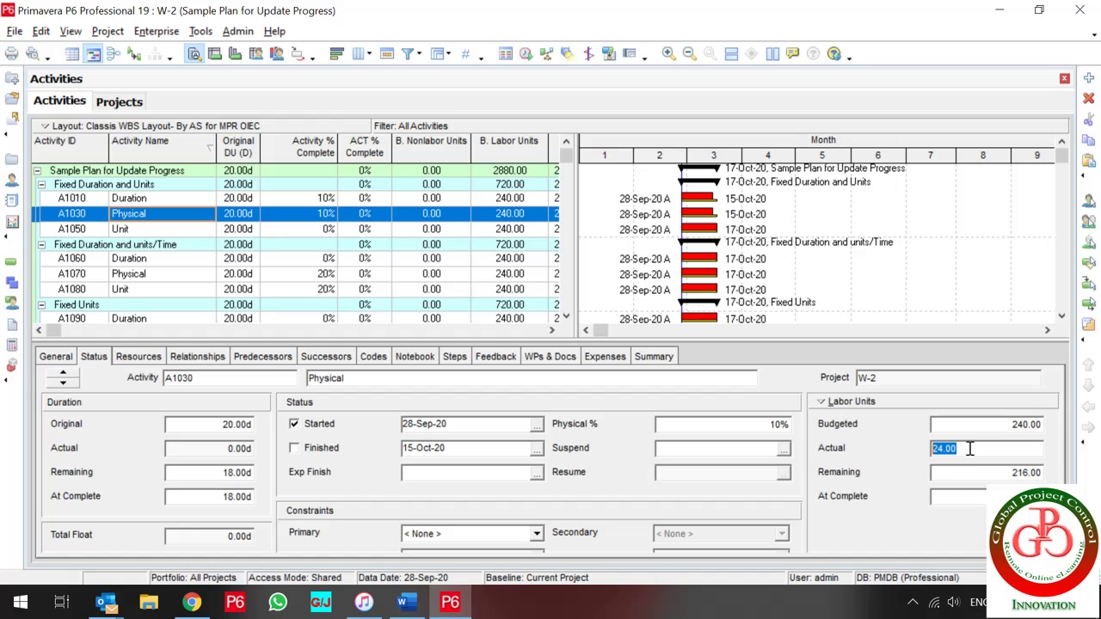
# Step: Set the Units % of activity A1050 to 10% and highlight its actual labor units and Units % values
pyautogui.click(136, 230)
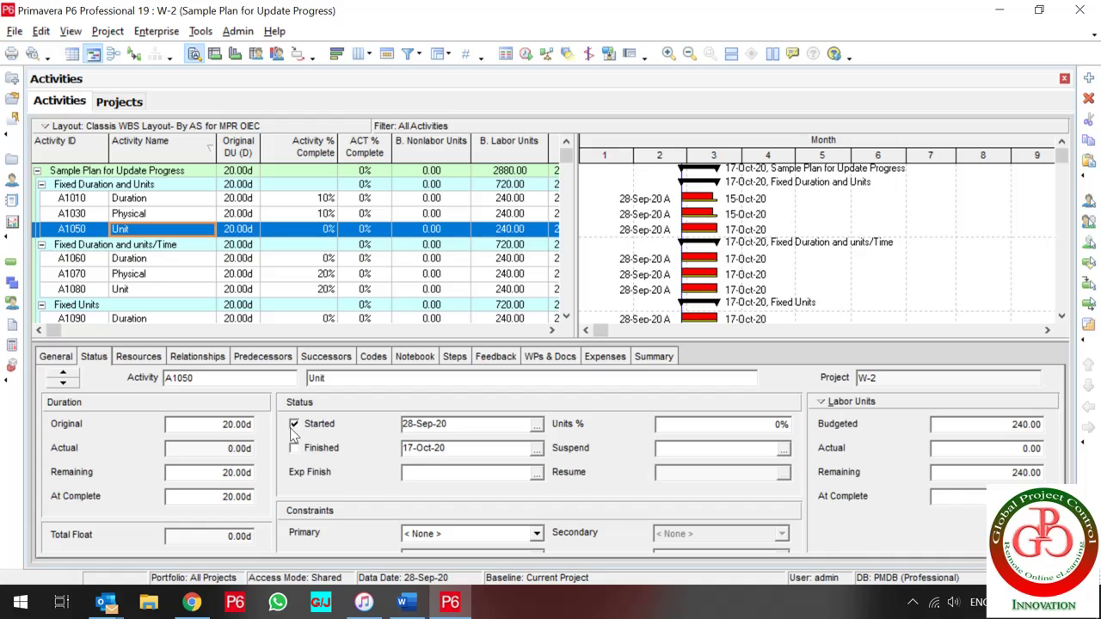
pyautogui.click(686, 426)
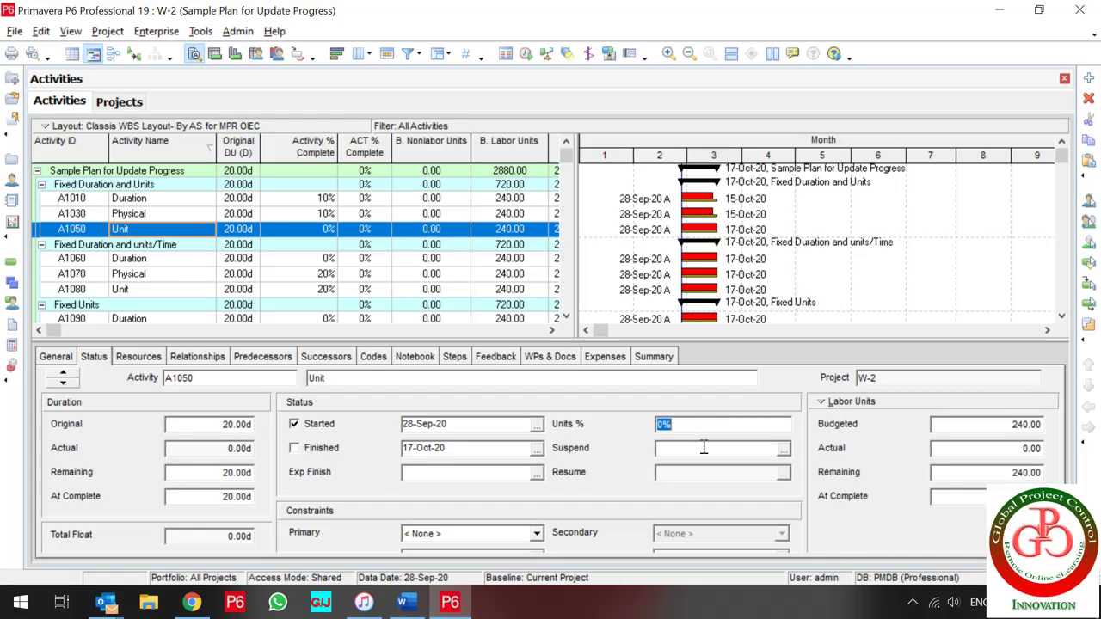
pyautogui.write('10')
pyautogui.press('Return')
pyautogui.click(995, 446)
pyautogui.doubleClick(995, 447)
pyautogui.moveTo(977, 447); pyautogui.dragTo(903, 448)
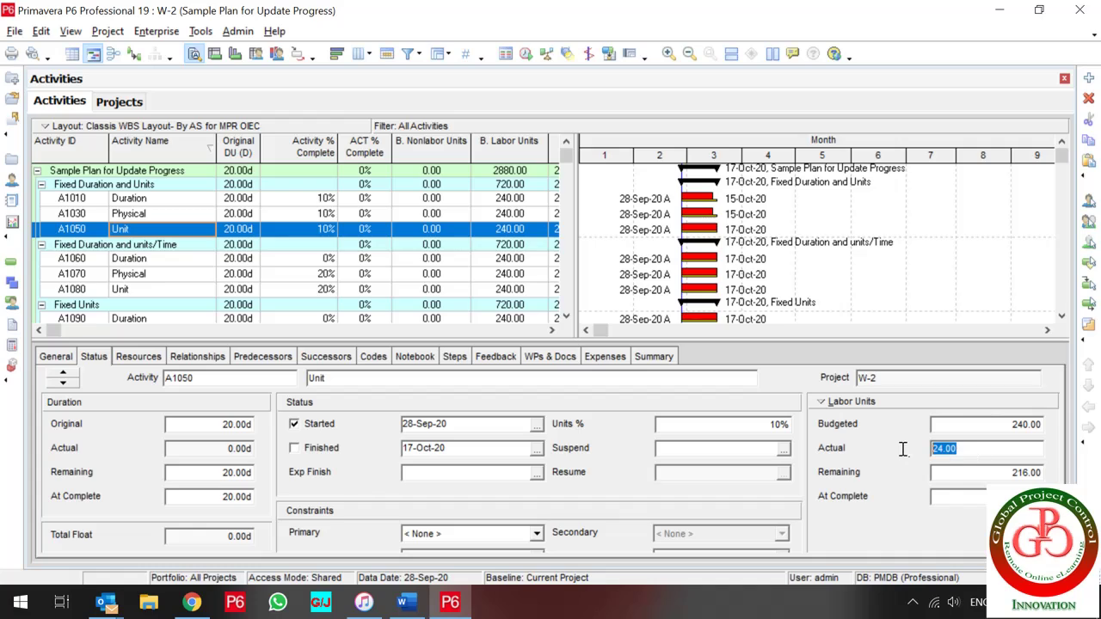
pyautogui.click(730, 424)
pyautogui.doubleClick(710, 425)
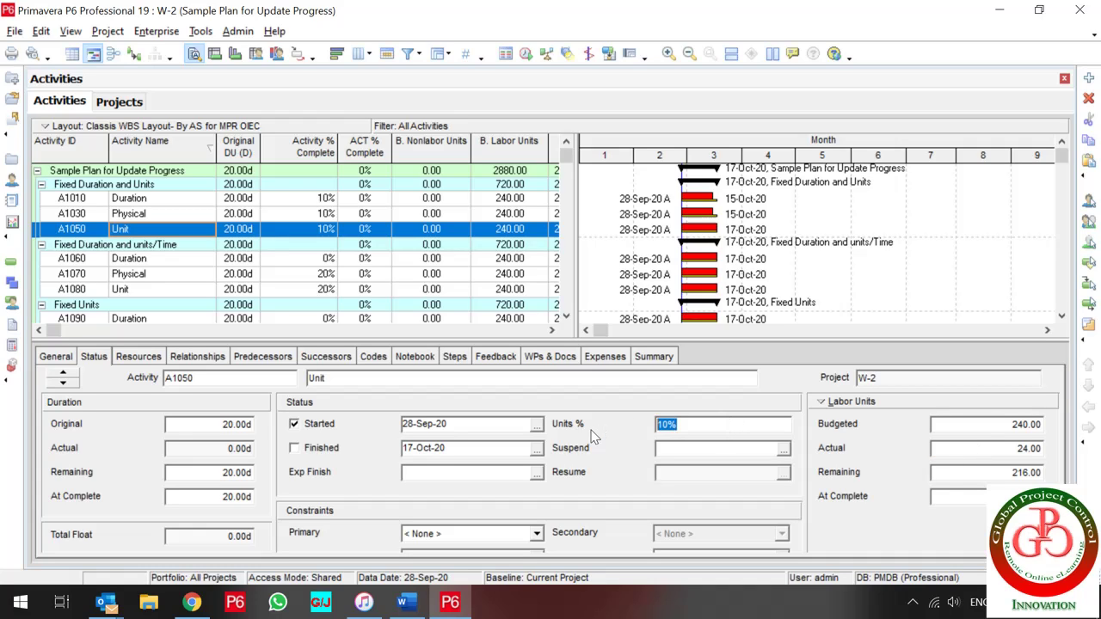
# Step: Set activity A1050's remaining duration to 19 days and check the effect on its actual labor units and Units %
pyautogui.click(186, 473)
pyautogui.doubleClick(161, 473)
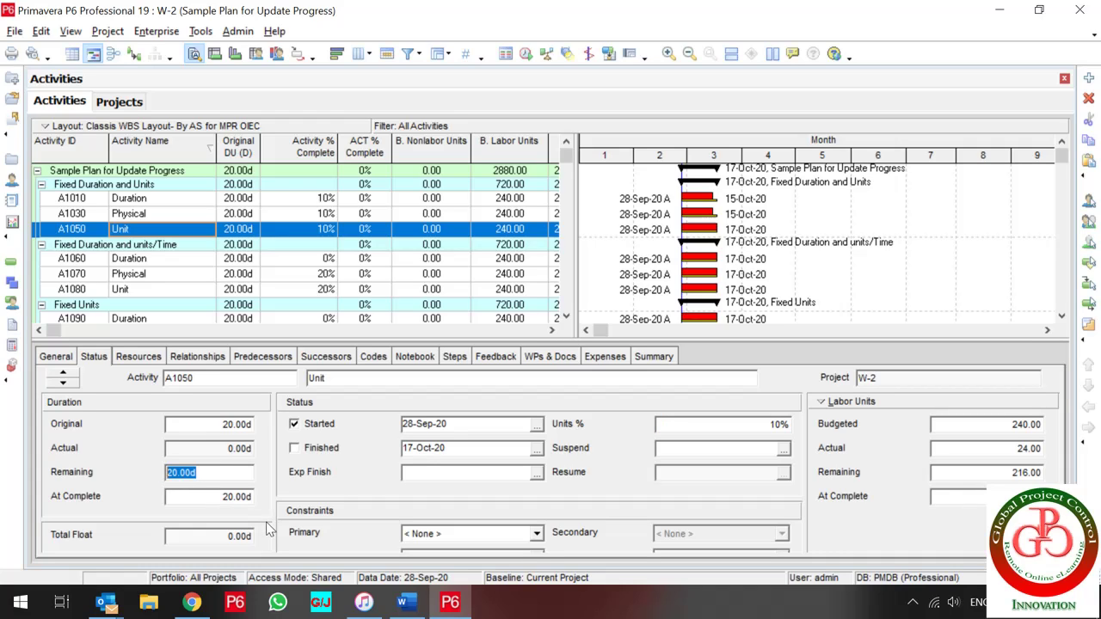
pyautogui.write('19')
pyautogui.press('Return')
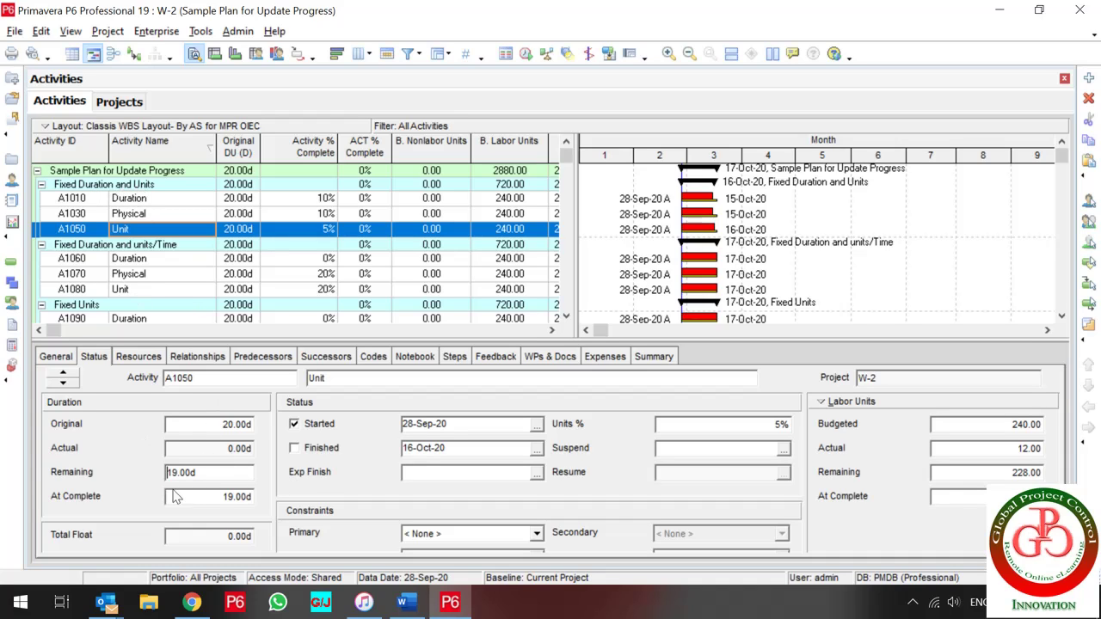
pyautogui.doubleClick(208, 473)
pyautogui.click(974, 445)
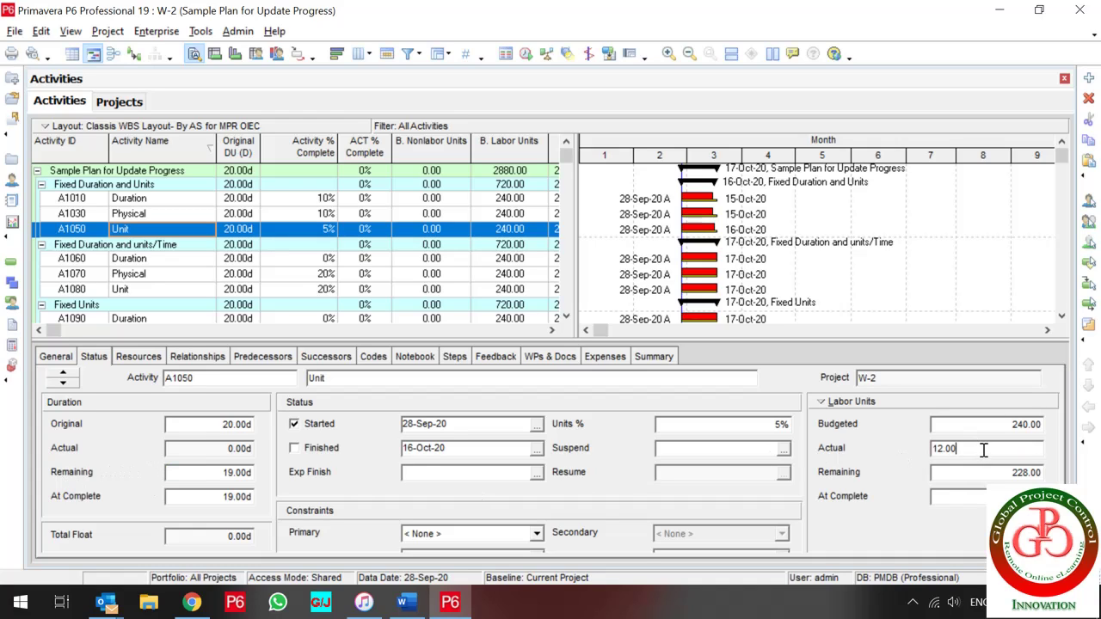
pyautogui.doubleClick(981, 448)
pyautogui.click(739, 424)
pyautogui.moveTo(719, 422); pyautogui.dragTo(655, 423)
# Step: Set the Duration % of activity A1060 in the Fixed Duration and units/Time group to 10%
pyautogui.click(142, 248)
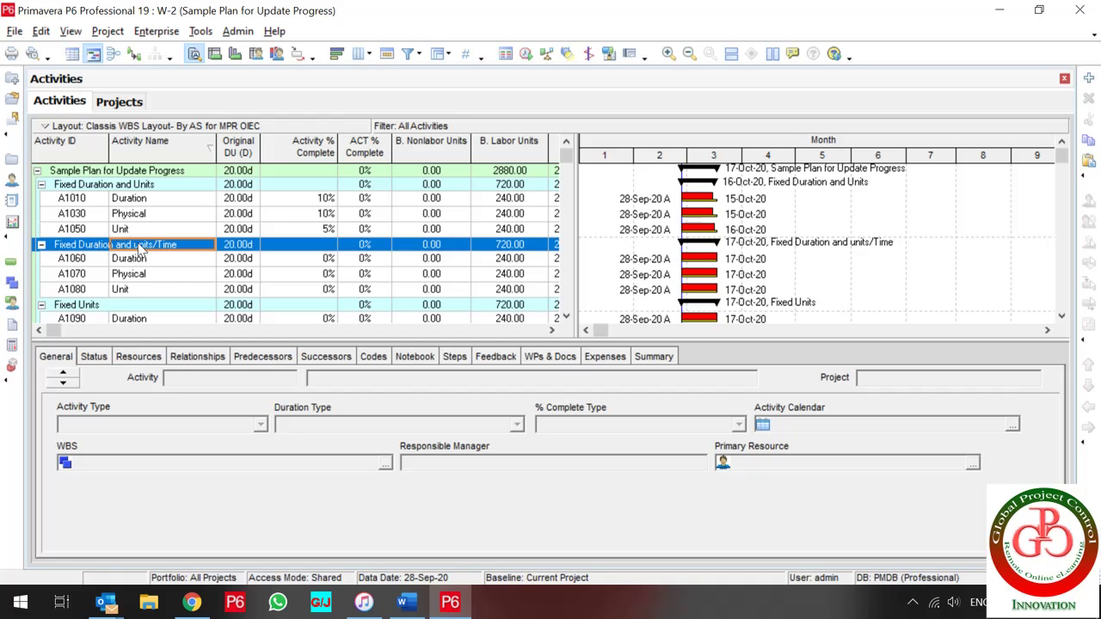
pyautogui.click(159, 260)
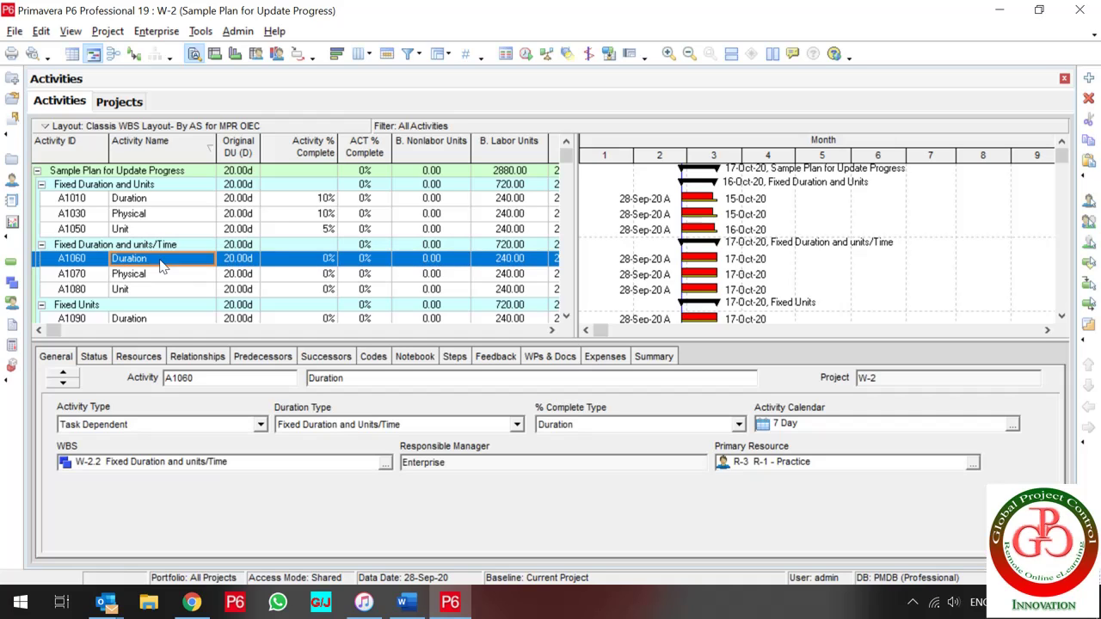
pyautogui.click(90, 360)
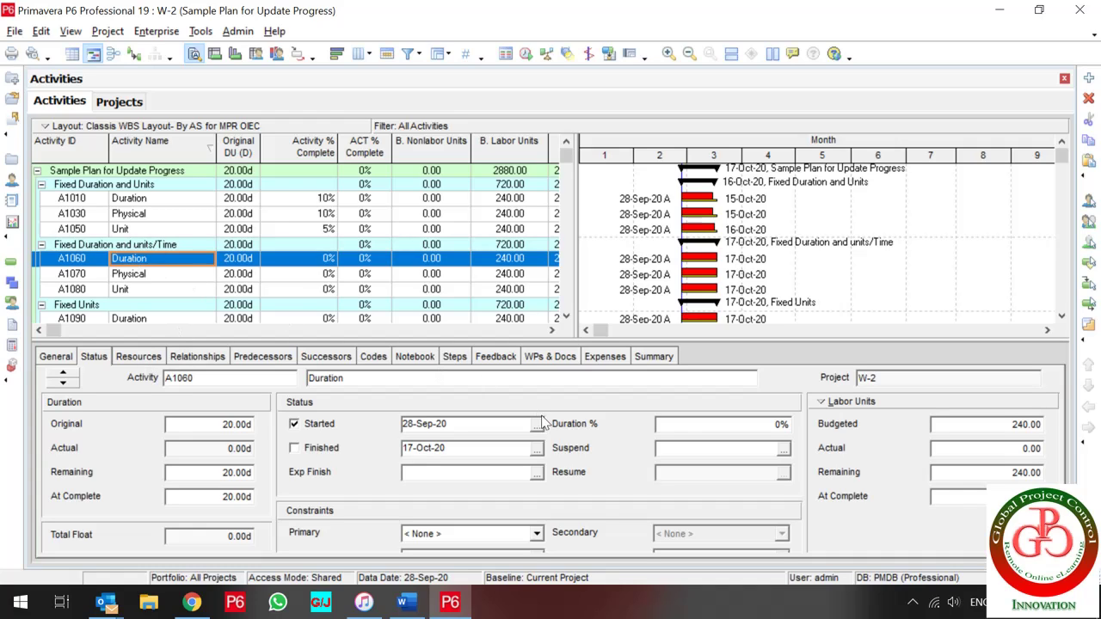
pyautogui.click(692, 424)
pyautogui.doubleClick(692, 424)
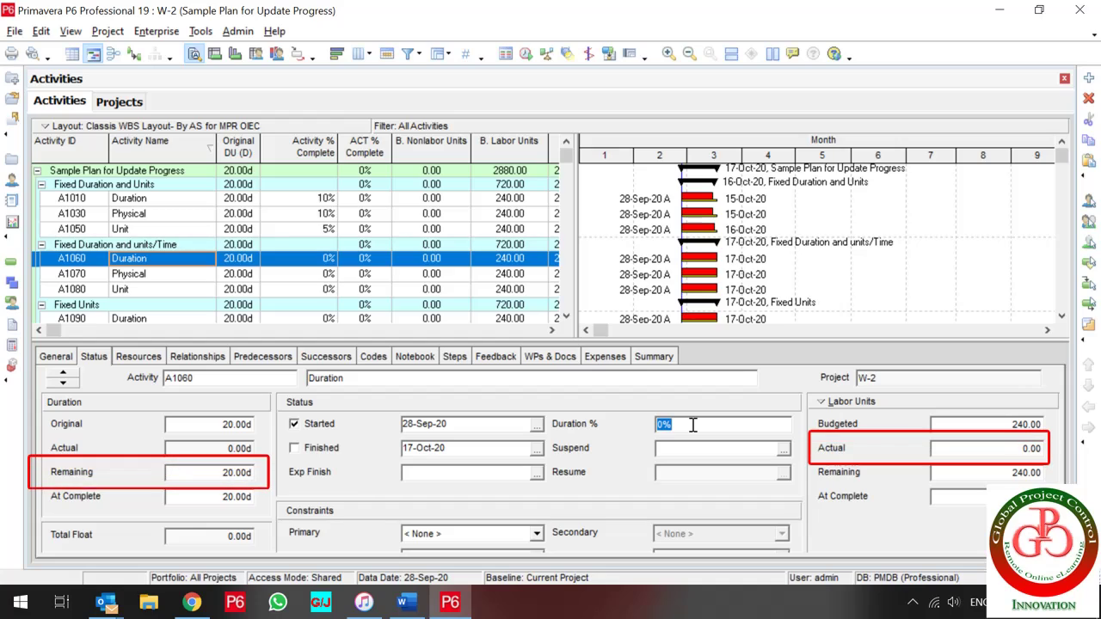
pyautogui.write('10')
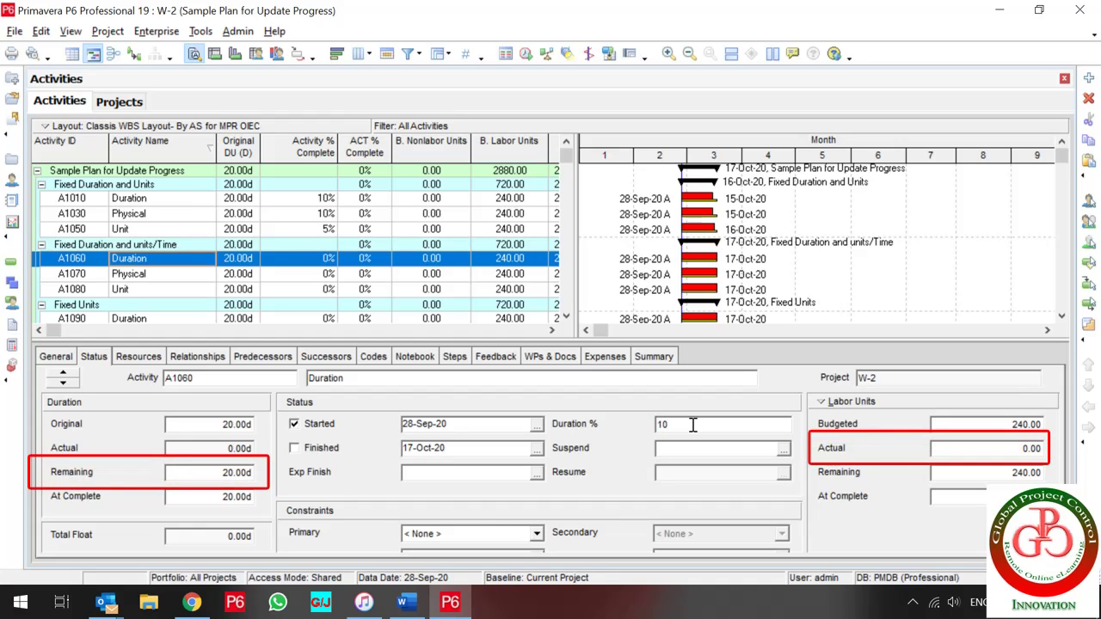
pyautogui.press('Return')
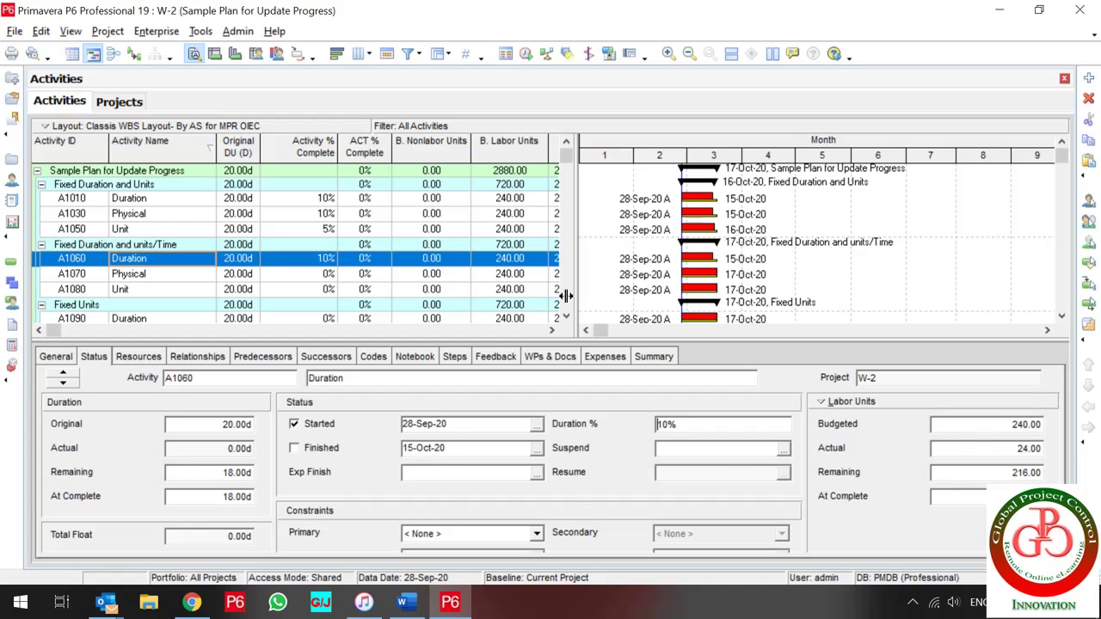
# Step: Set activity A1070's Physical % to 10% and enter 24 actual labor units
pyautogui.click(302, 280)
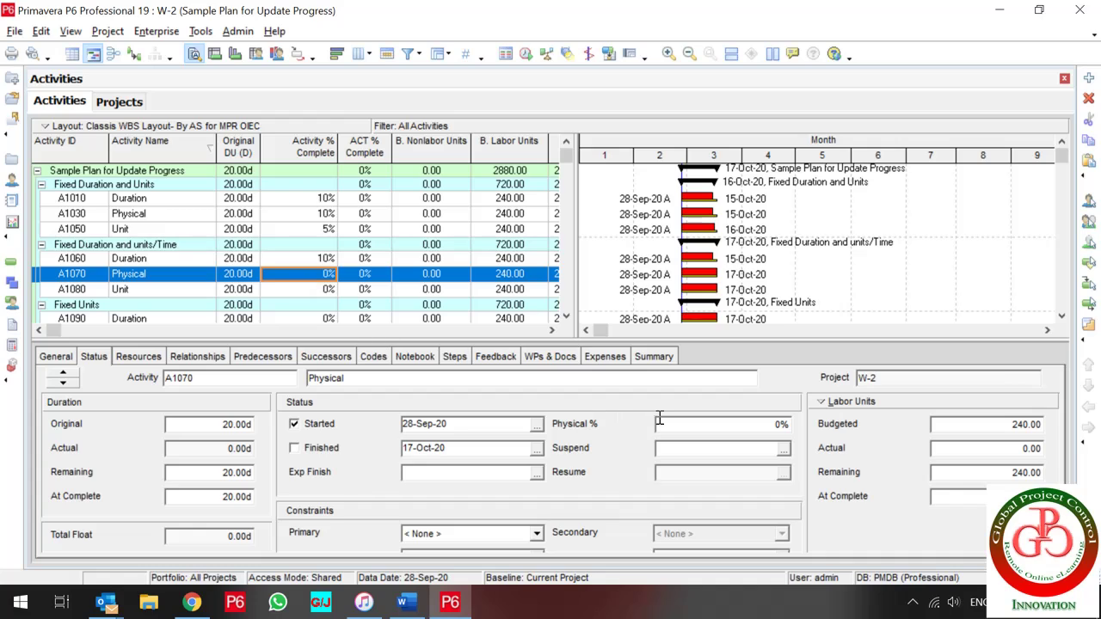
pyautogui.click(701, 428)
pyautogui.write('10')
pyautogui.press('Return')
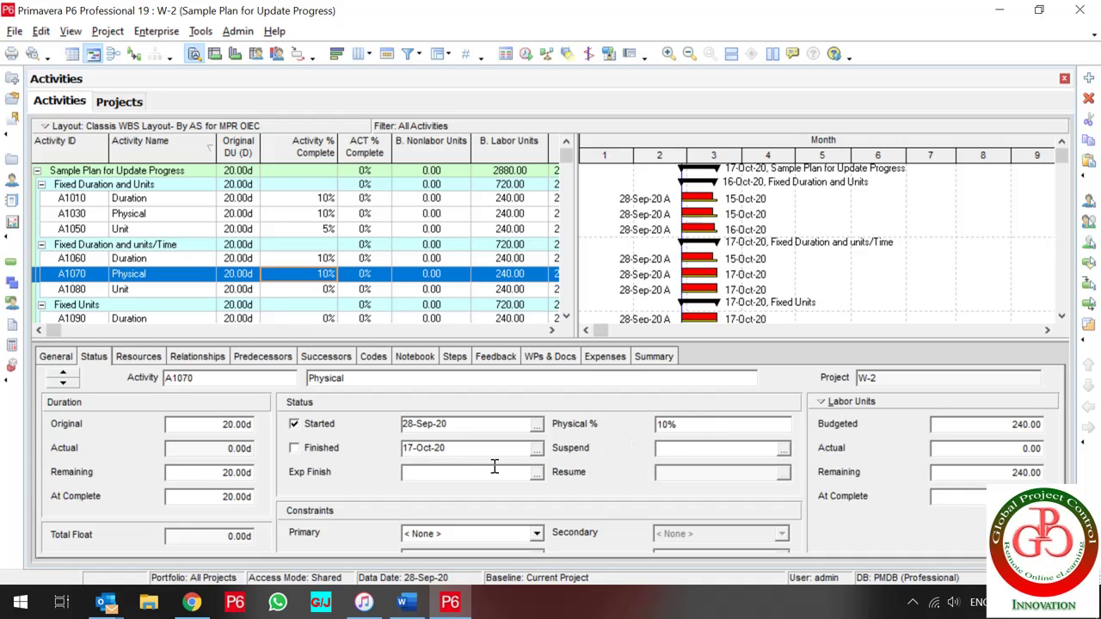
pyautogui.click(962, 453)
pyautogui.doubleClick(962, 452)
pyautogui.write('24.00')
# Step: Set activity A1070's remaining duration to 19 days and compare it with the actual labor units
pyautogui.click(196, 471)
pyautogui.doubleClick(196, 472)
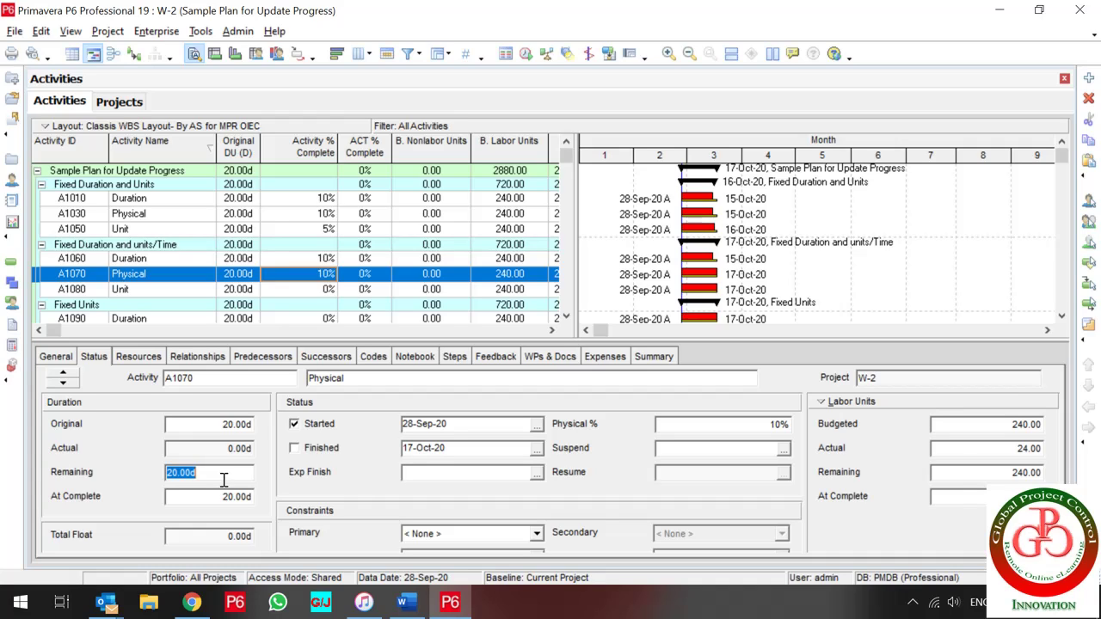
pyautogui.write('19')
pyautogui.press('Return')
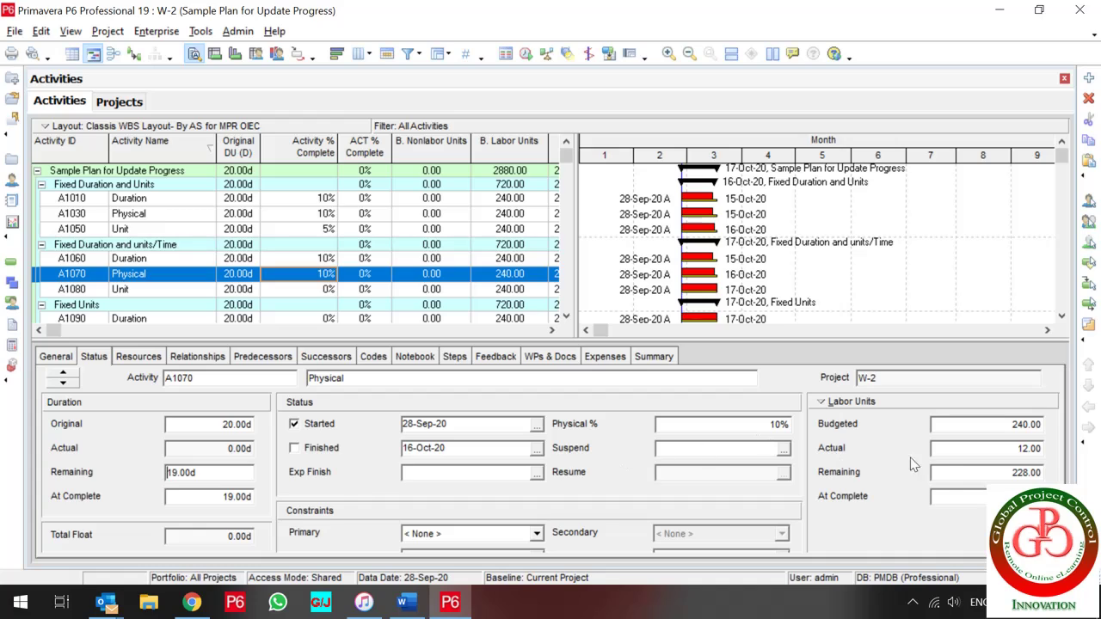
pyautogui.click(979, 451)
pyautogui.moveTo(968, 453); pyautogui.dragTo(907, 456)
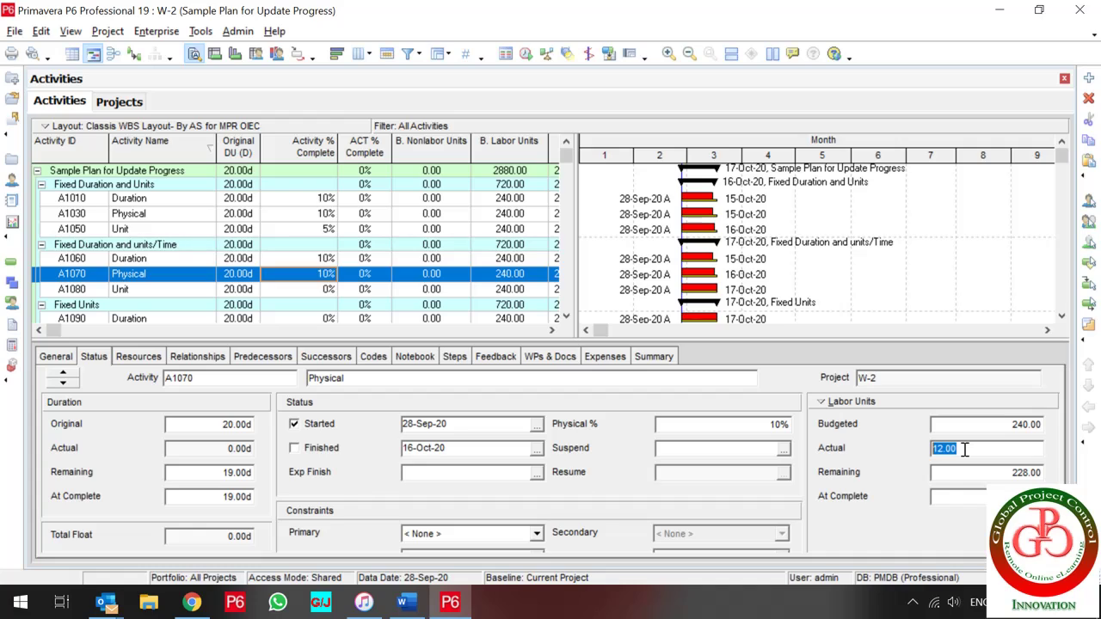
pyautogui.moveTo(964, 449); pyautogui.dragTo(925, 451)
pyautogui.click(203, 473)
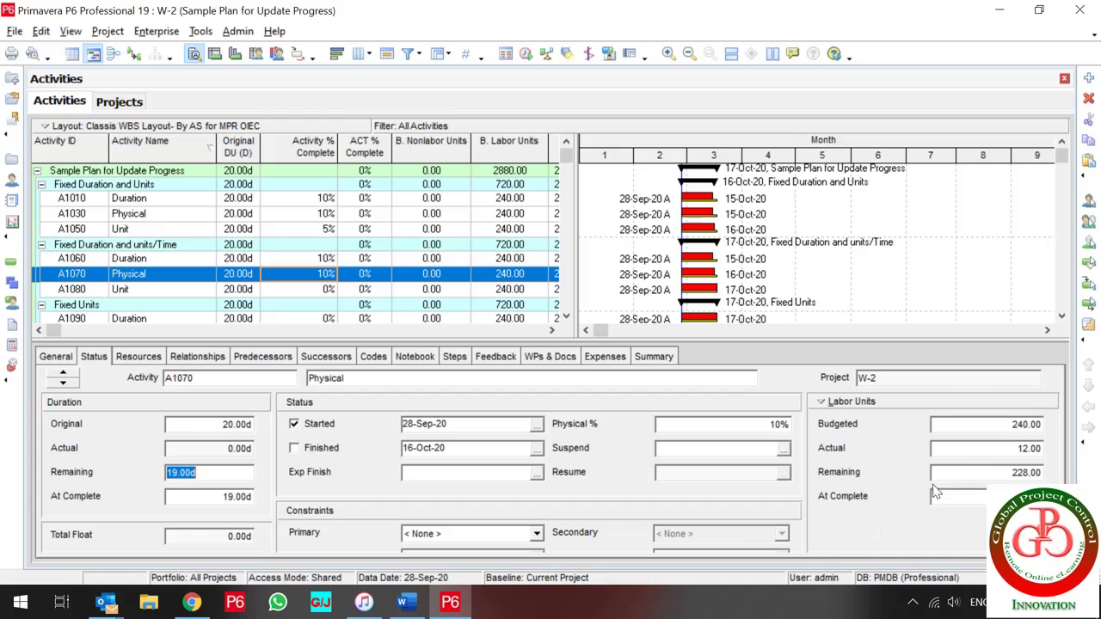
pyautogui.click(976, 448)
pyautogui.doubleClick(976, 448)
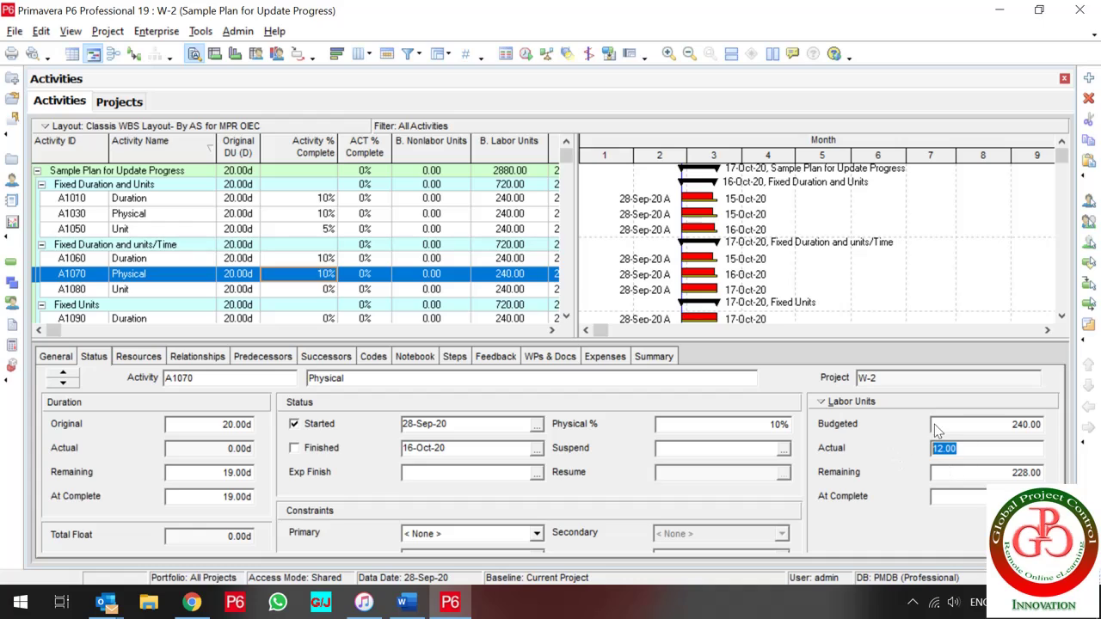
# Step: Set the budgeted units/time of A1070's assigned resource to 20/d and check the activity's actual labor units in its status details
pyautogui.click(138, 356)
pyautogui.click(402, 423)
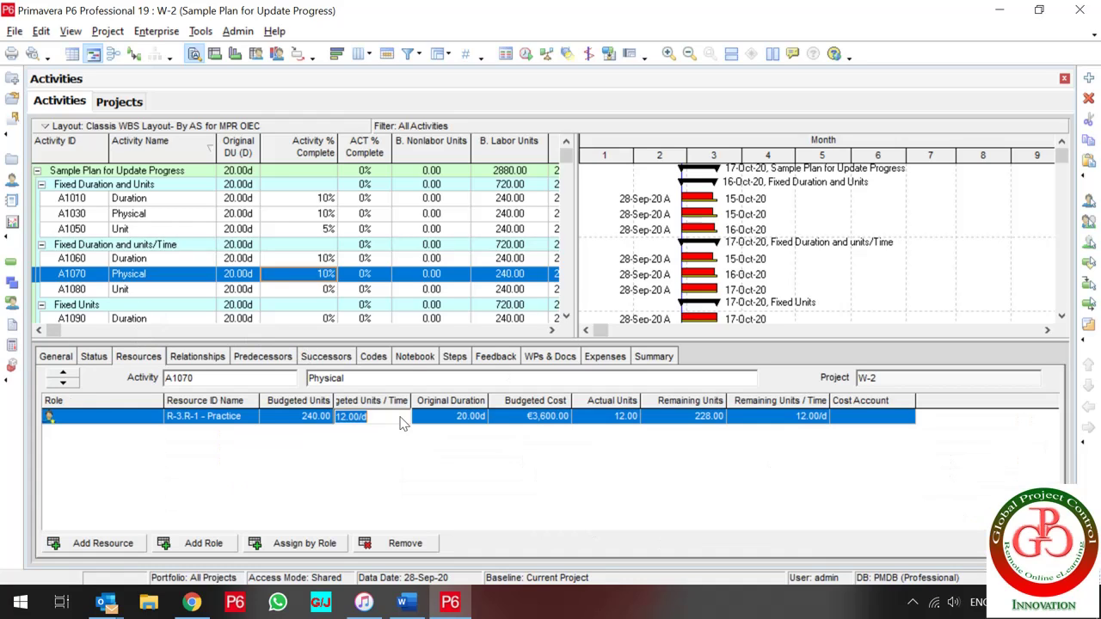
pyautogui.write('20')
pyautogui.press('Return')
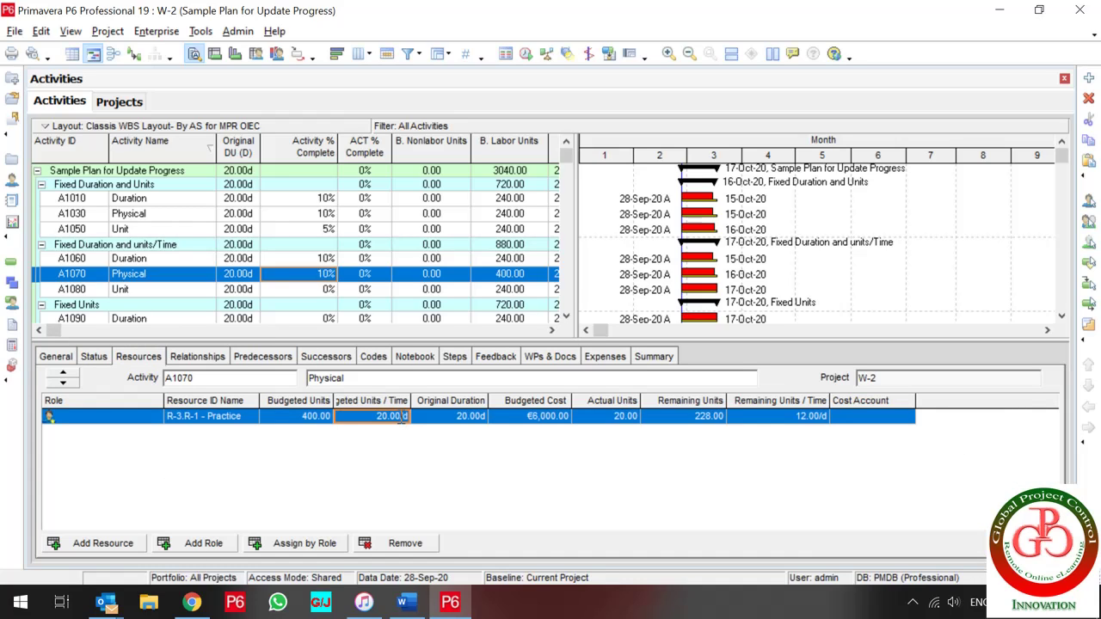
pyautogui.click(316, 421)
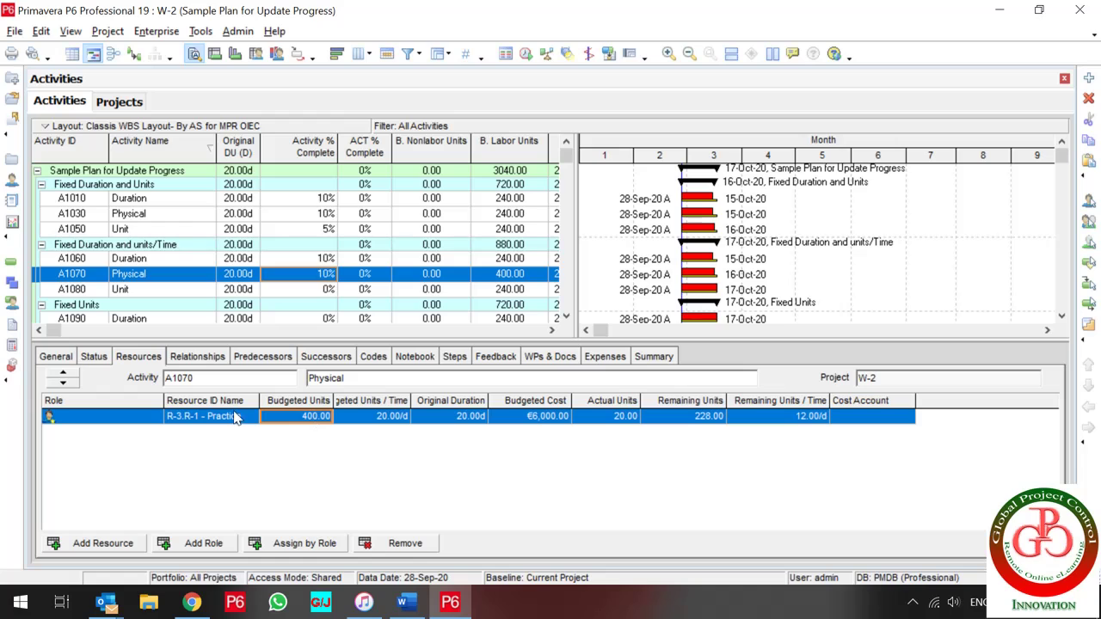
pyautogui.click(93, 357)
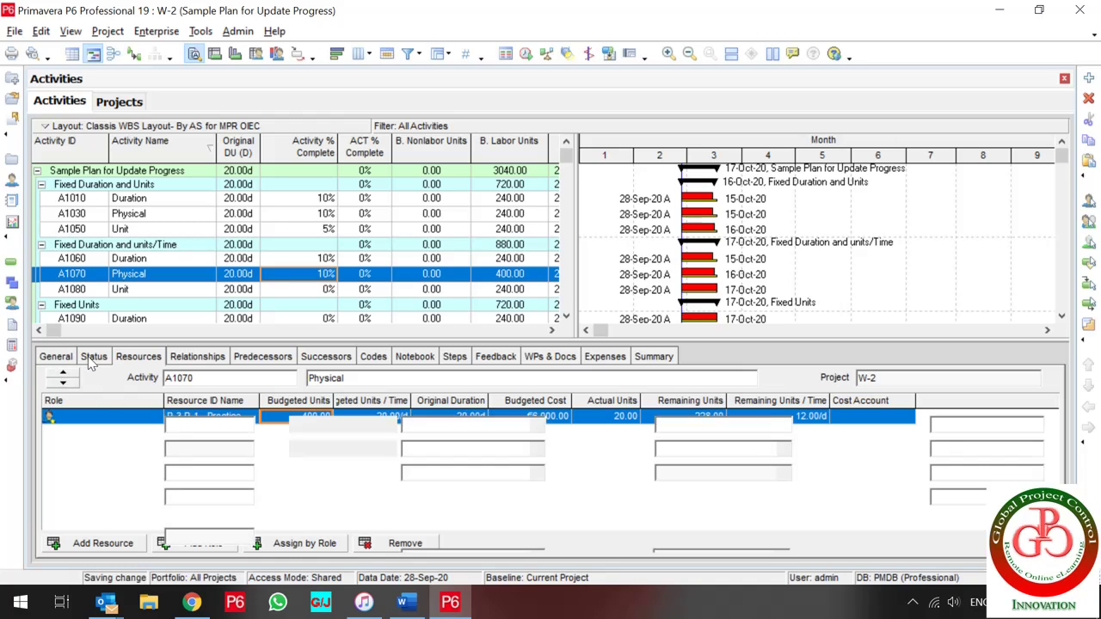
pyautogui.click(991, 451)
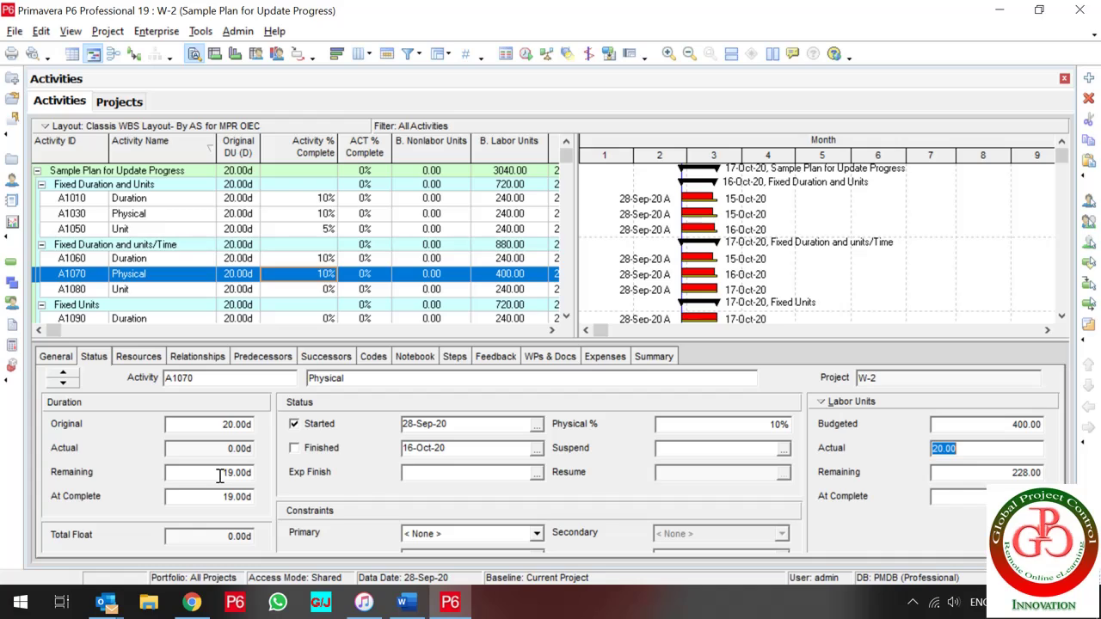
# Step: Review A1070's actual and budgeted labor units, and switch to the Calculator, placing it beside the activity's duration details
pyautogui.click(960, 448)
pyautogui.moveTo(962, 448); pyautogui.dragTo(931, 448)
pyautogui.click(985, 424)
pyautogui.press('super')
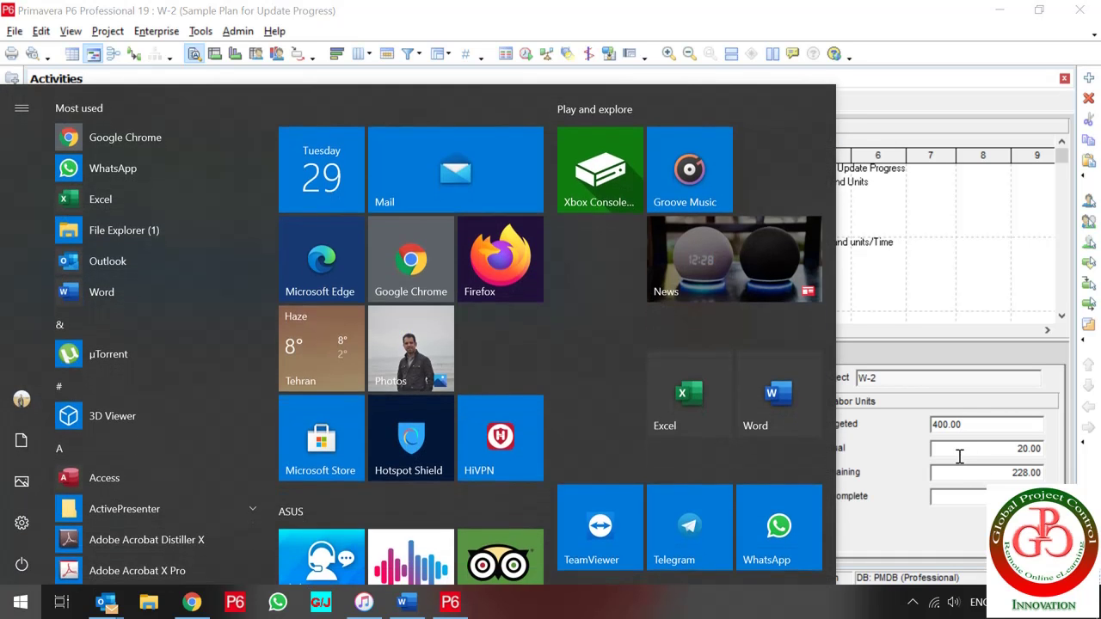
pyautogui.write('cal')
pyautogui.press('Return')
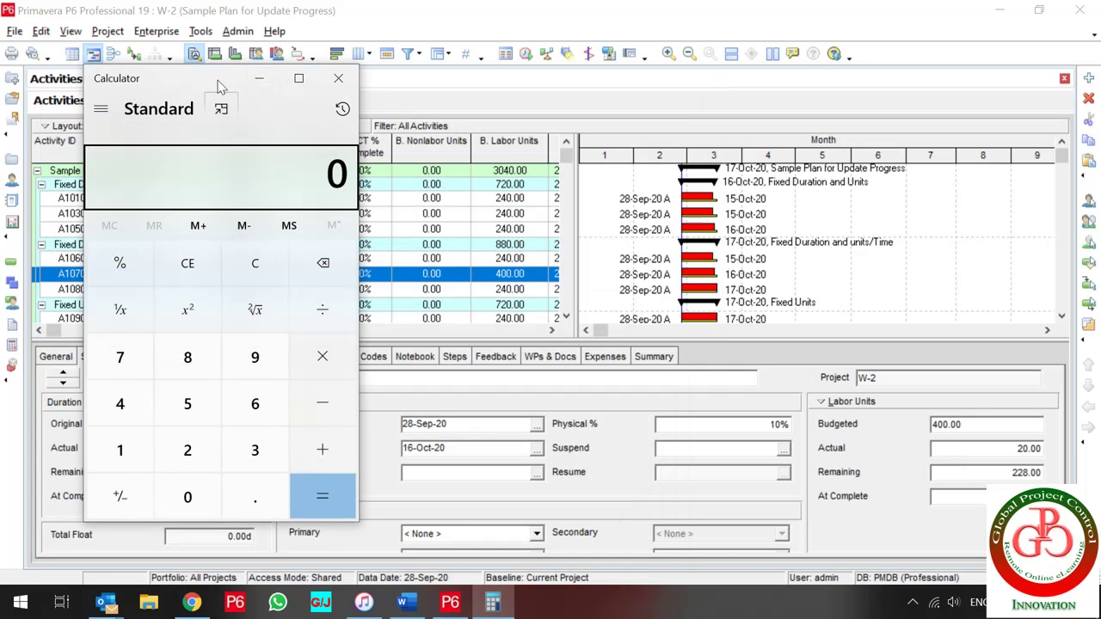
pyautogui.moveTo(217, 86); pyautogui.dragTo(501, 81)
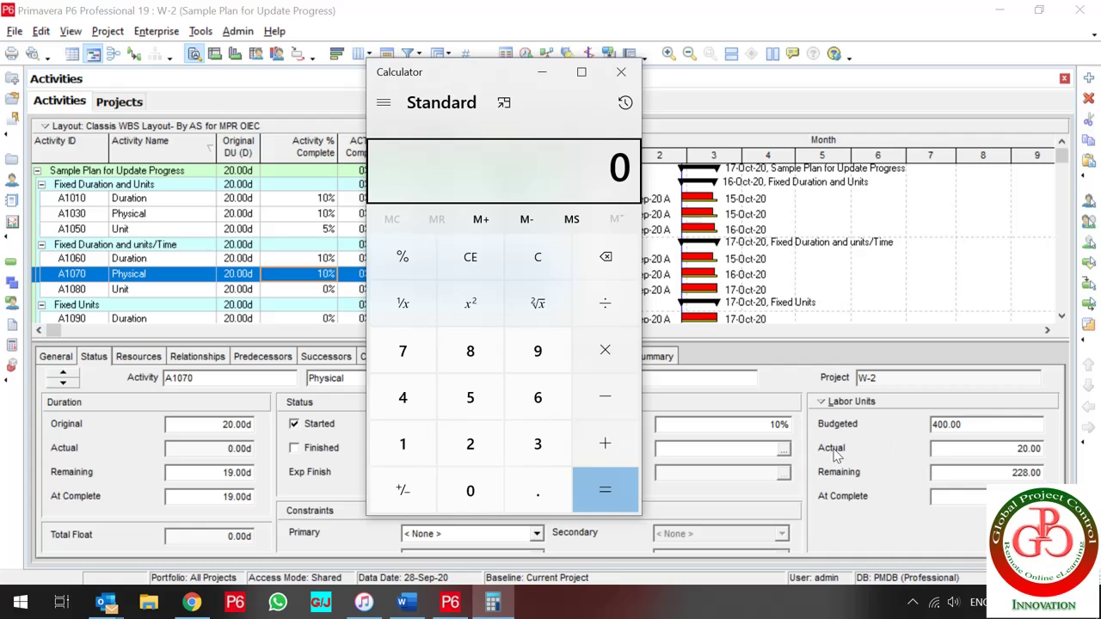
# Step: Check A1070's original duration and multiply 20 by 20 in the Calculator to verify the budgeted labor units
pyautogui.click(204, 426)
pyautogui.doubleClick(204, 426)
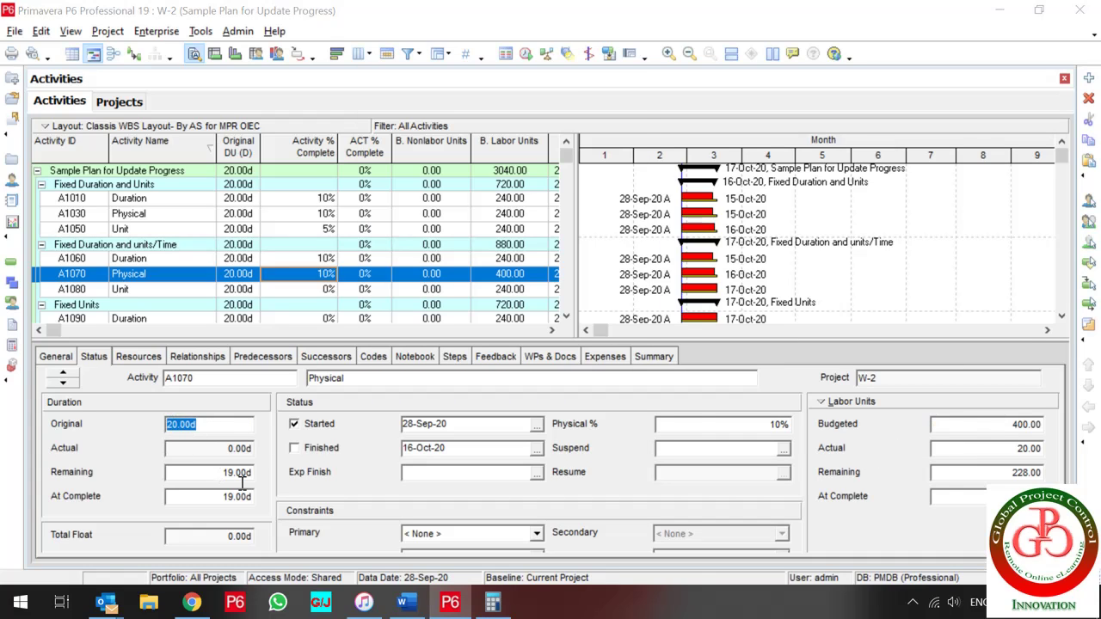
pyautogui.hotkey('alt', 'Tab')
pyautogui.click(470, 443)
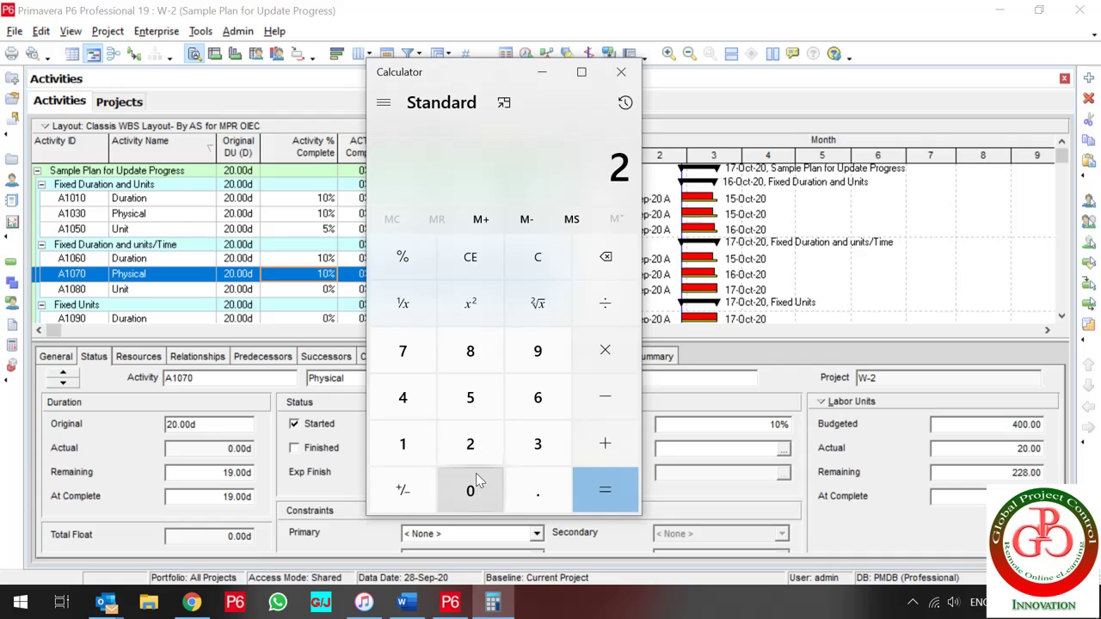
pyautogui.click(471, 490)
pyautogui.click(605, 353)
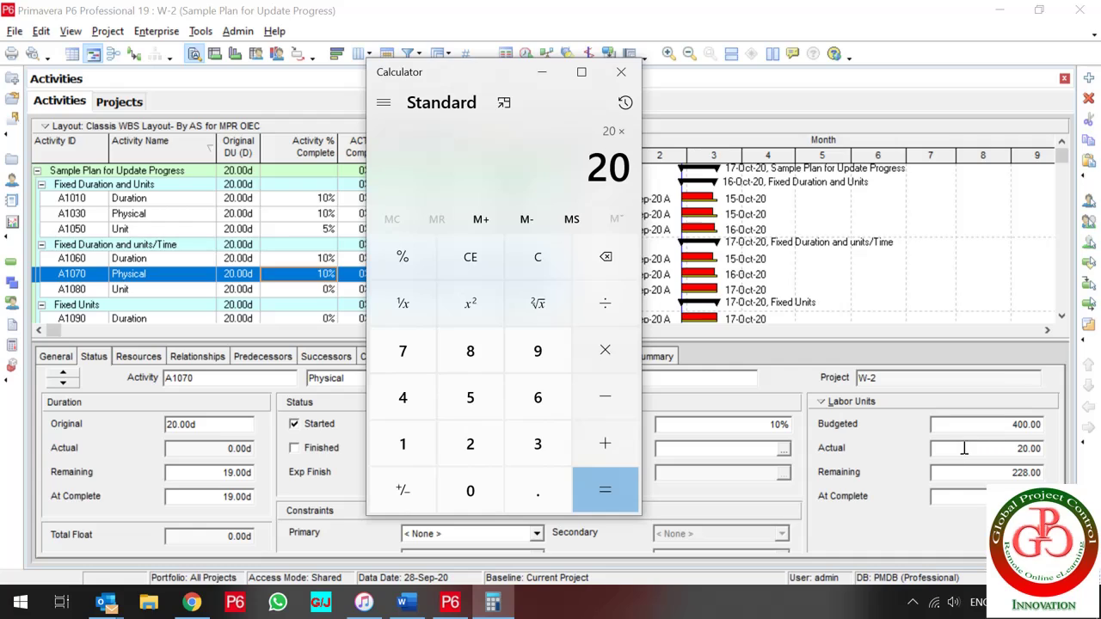
pyautogui.click(470, 445)
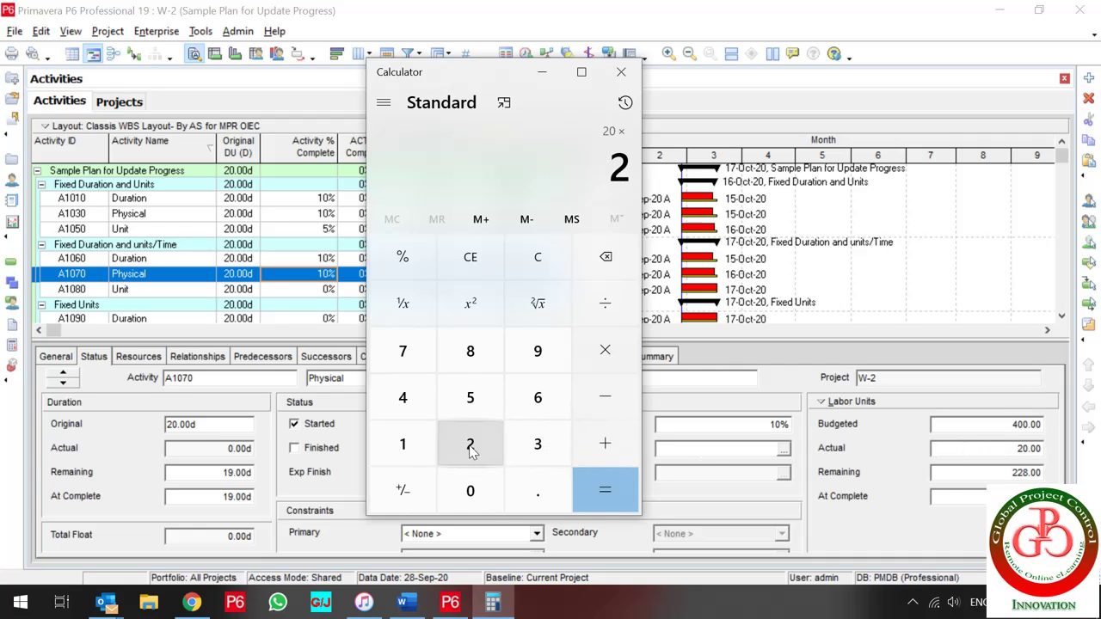
pyautogui.click(470, 489)
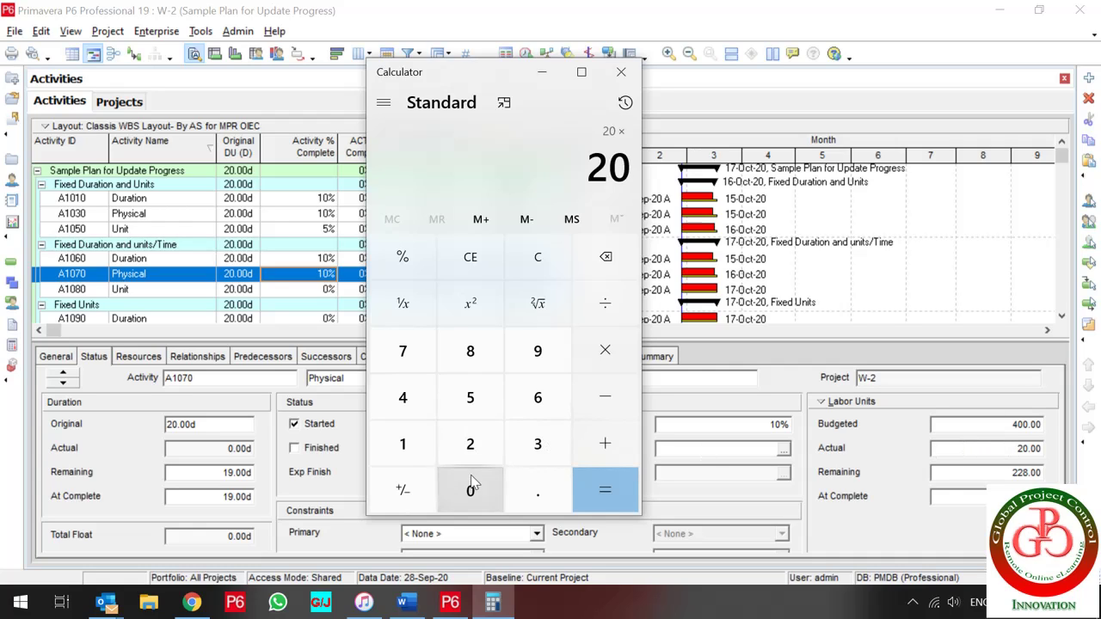
pyautogui.click(607, 495)
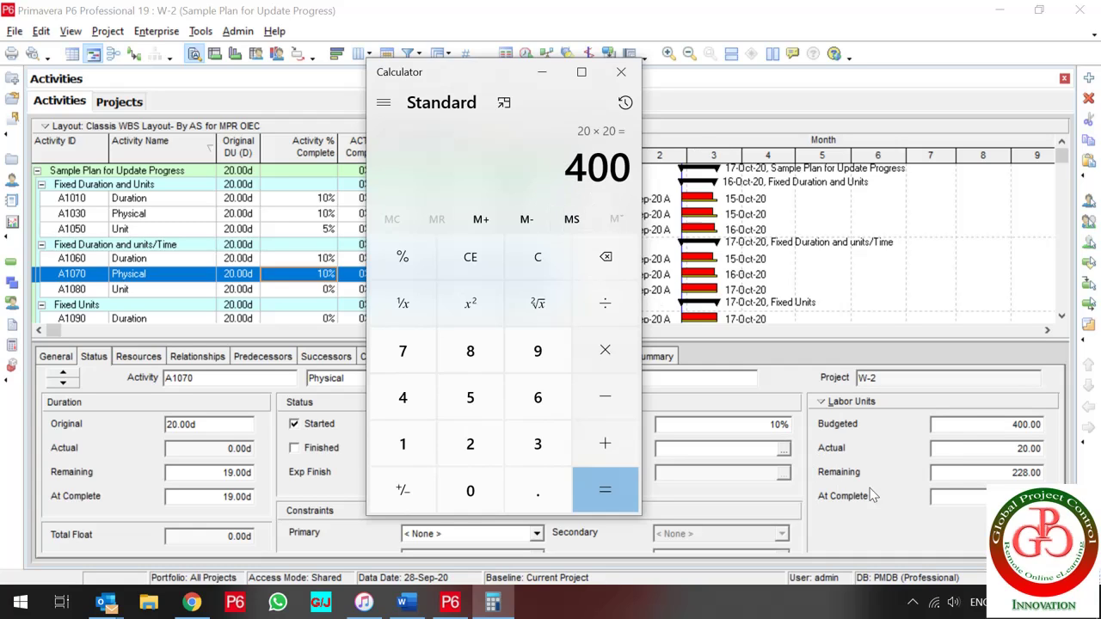
# Step: Switch back to Primavera P6 and compare A1070's budgeted, remaining and at-completion labor units
pyautogui.click(961, 424)
pyautogui.moveTo(972, 423); pyautogui.dragTo(932, 424)
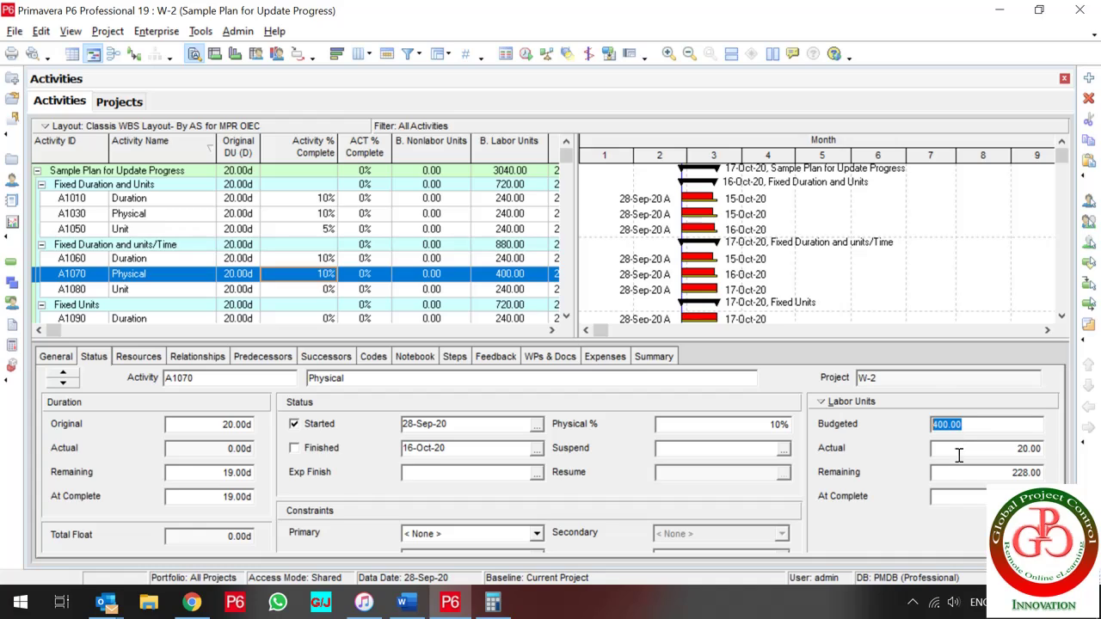
pyautogui.click(983, 476)
pyautogui.moveTo(988, 478); pyautogui.dragTo(905, 479)
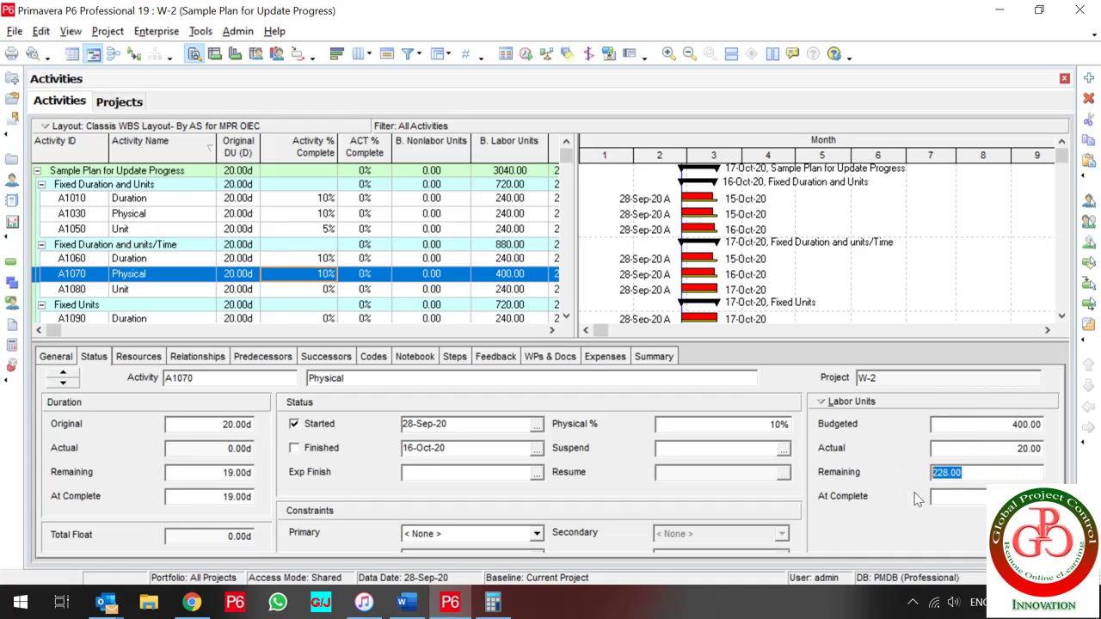
pyautogui.click(968, 495)
pyautogui.moveTo(980, 495); pyautogui.dragTo(906, 499)
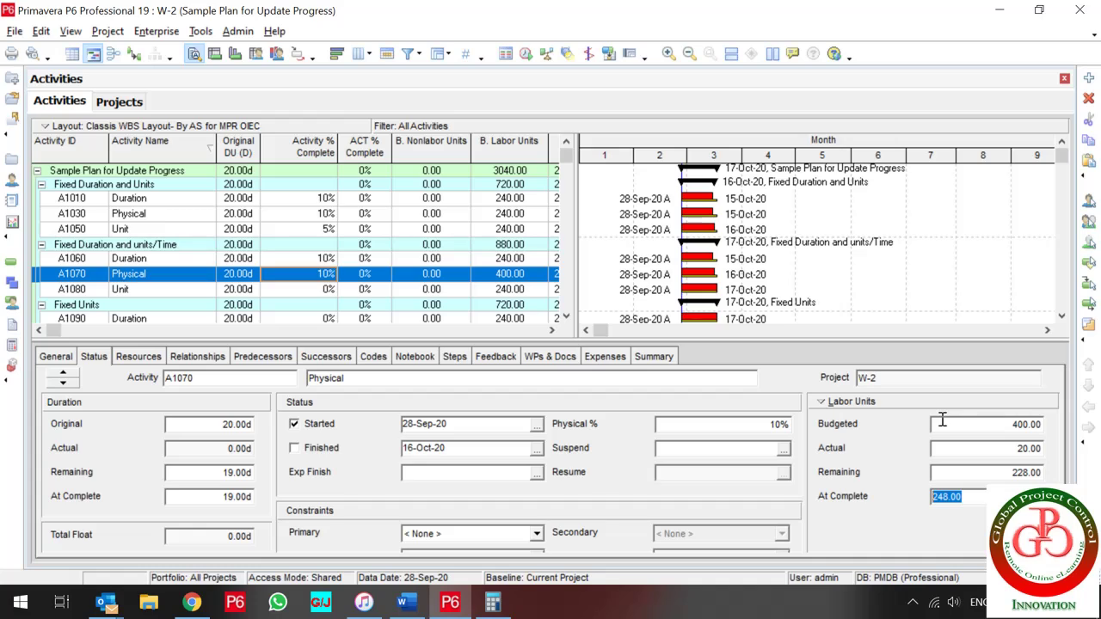
# Step: Set activity A1080's Units % to 10% and check its actual labor units and remaining duration
pyautogui.click(148, 292)
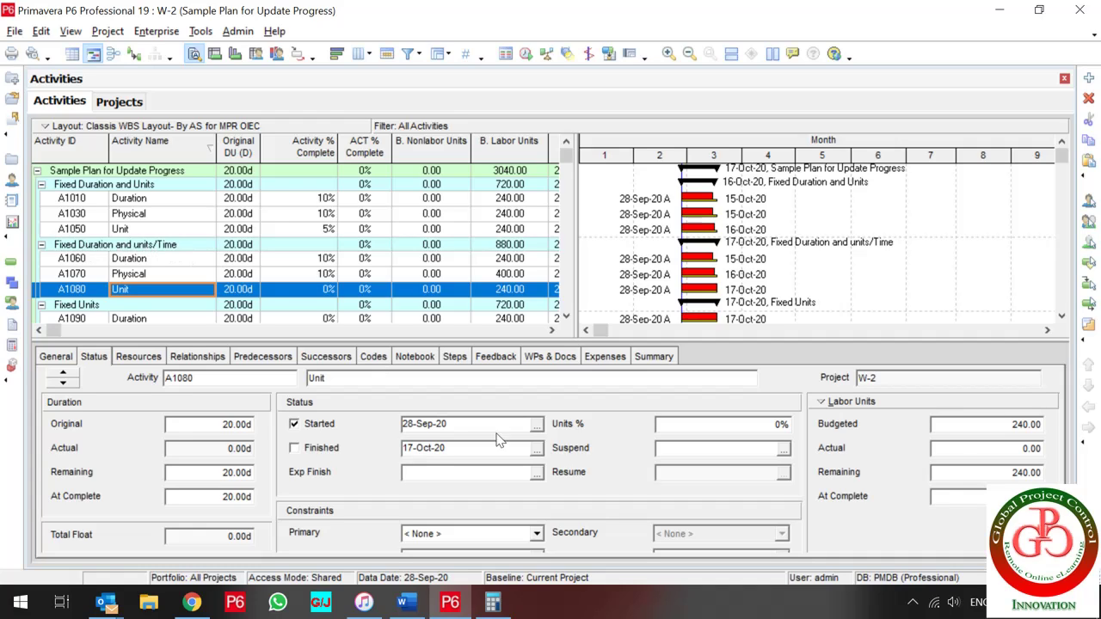
pyautogui.click(694, 427)
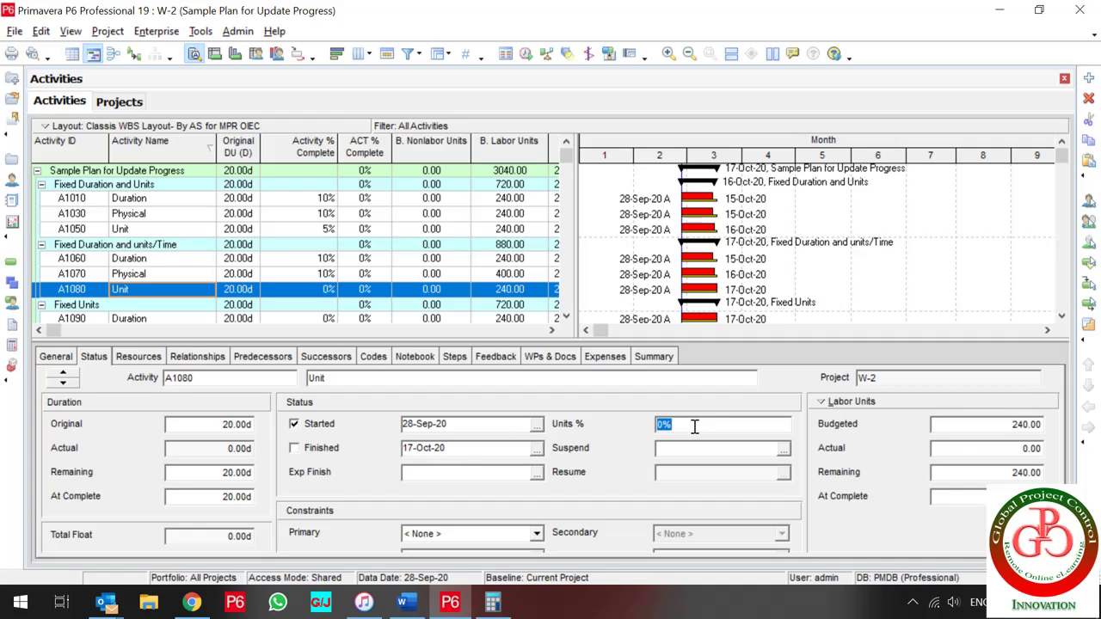
pyautogui.write('10')
pyautogui.press('Return')
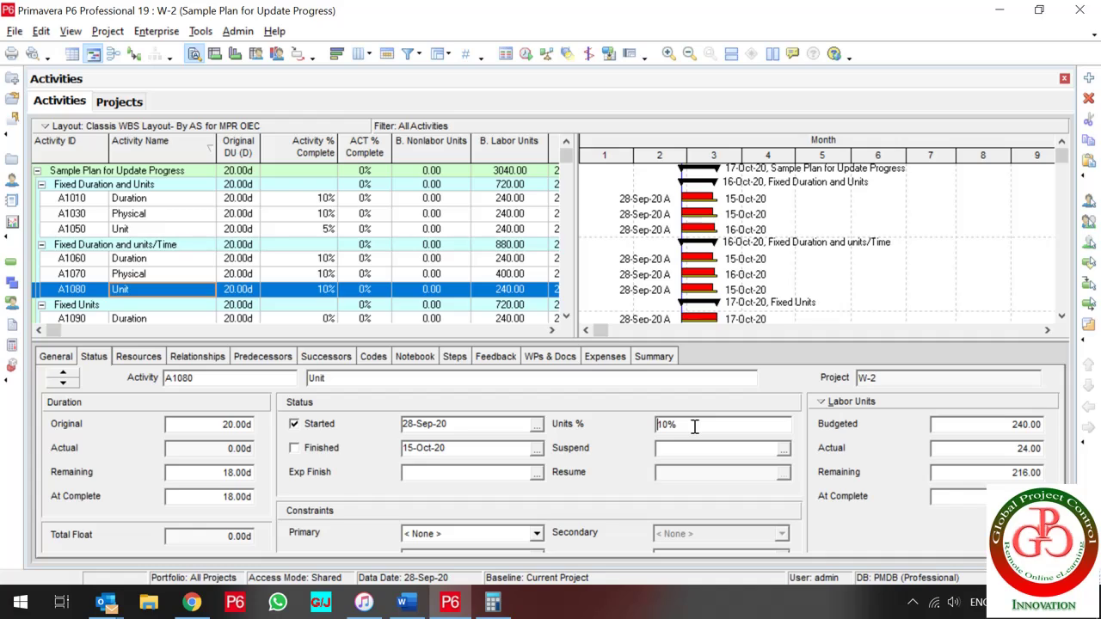
pyautogui.click(973, 448)
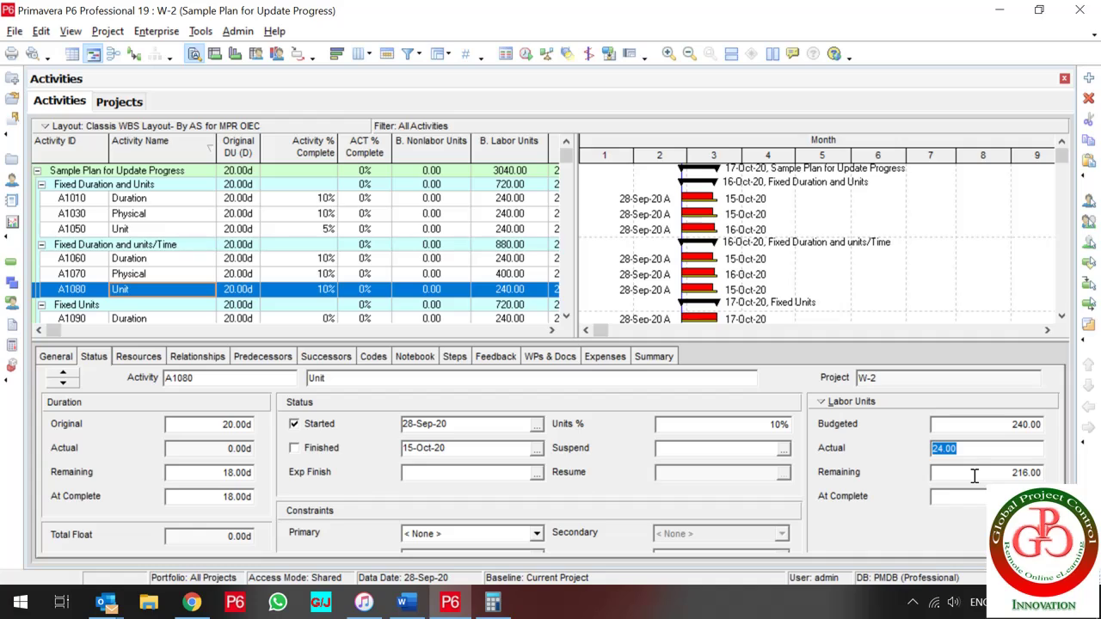
pyautogui.click(960, 450)
pyautogui.doubleClick(939, 450)
pyautogui.click(205, 472)
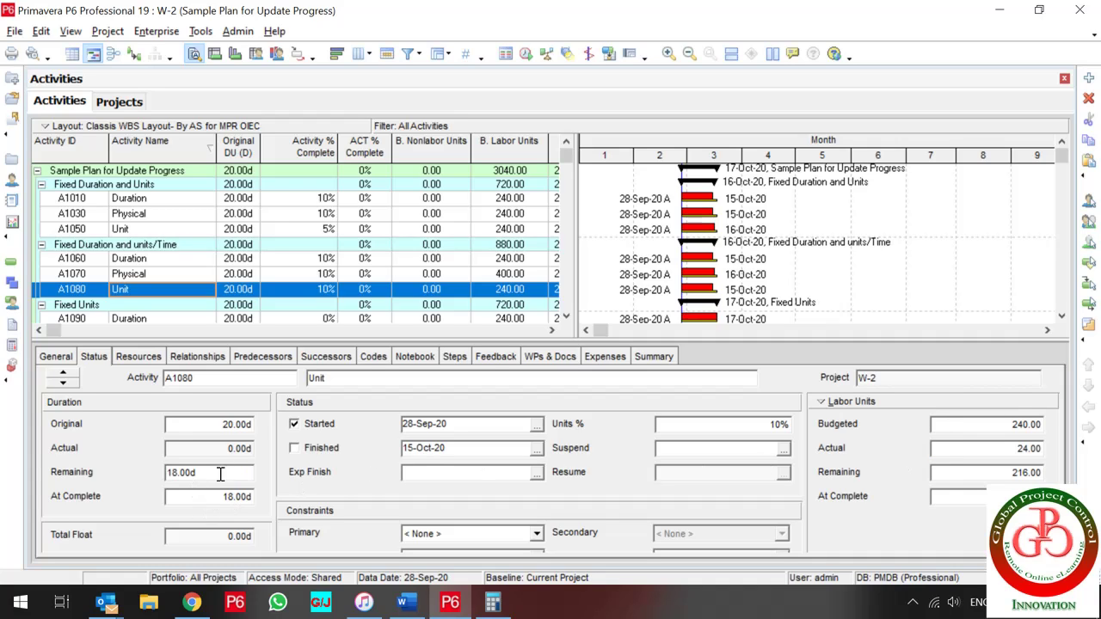
pyautogui.moveTo(221, 474); pyautogui.dragTo(156, 480)
pyautogui.click(993, 449)
# Step: Set activity A1080's remaining duration to 19 days
pyautogui.click(218, 470)
pyautogui.click(217, 470)
pyautogui.click(211, 472)
pyautogui.write('19')
pyautogui.press('Return')
# Step: Examine how A1080's Units %, actual, remaining and at-completion labor units respond to the changed remaining duration
pyautogui.click(980, 447)
pyautogui.moveTo(964, 448); pyautogui.dragTo(920, 441)
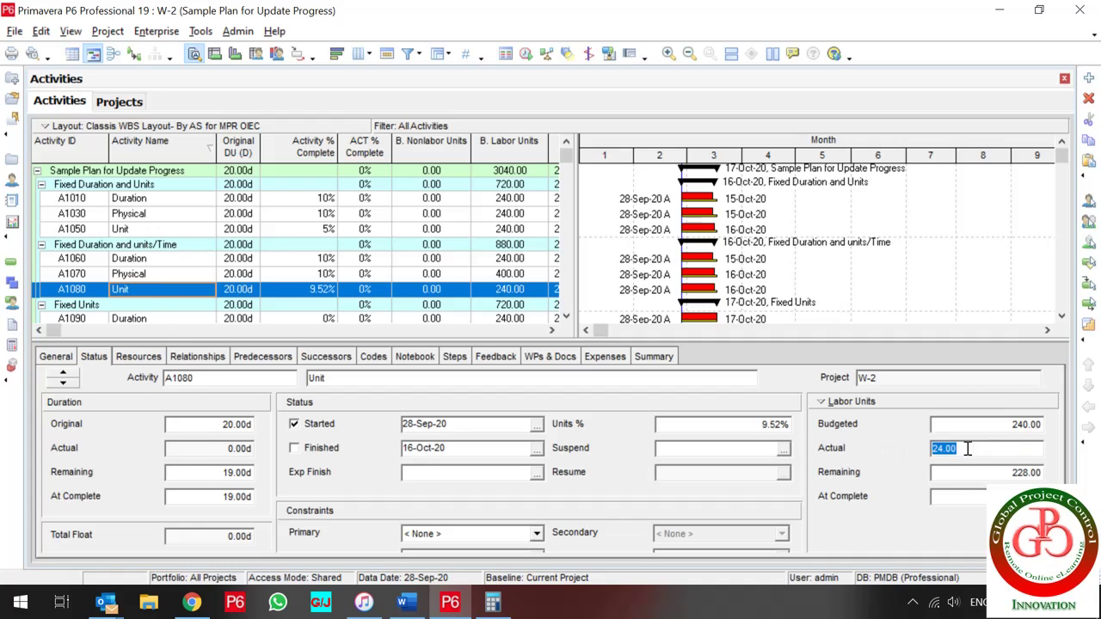
pyautogui.click(711, 428)
pyautogui.moveTo(713, 428); pyautogui.dragTo(658, 425)
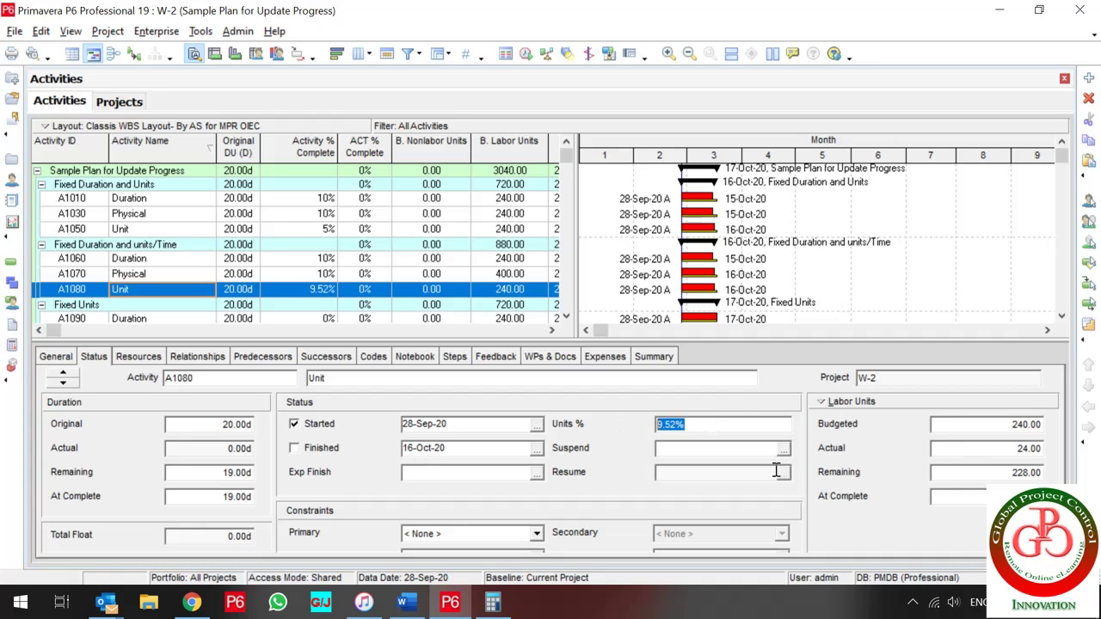
pyautogui.click(970, 497)
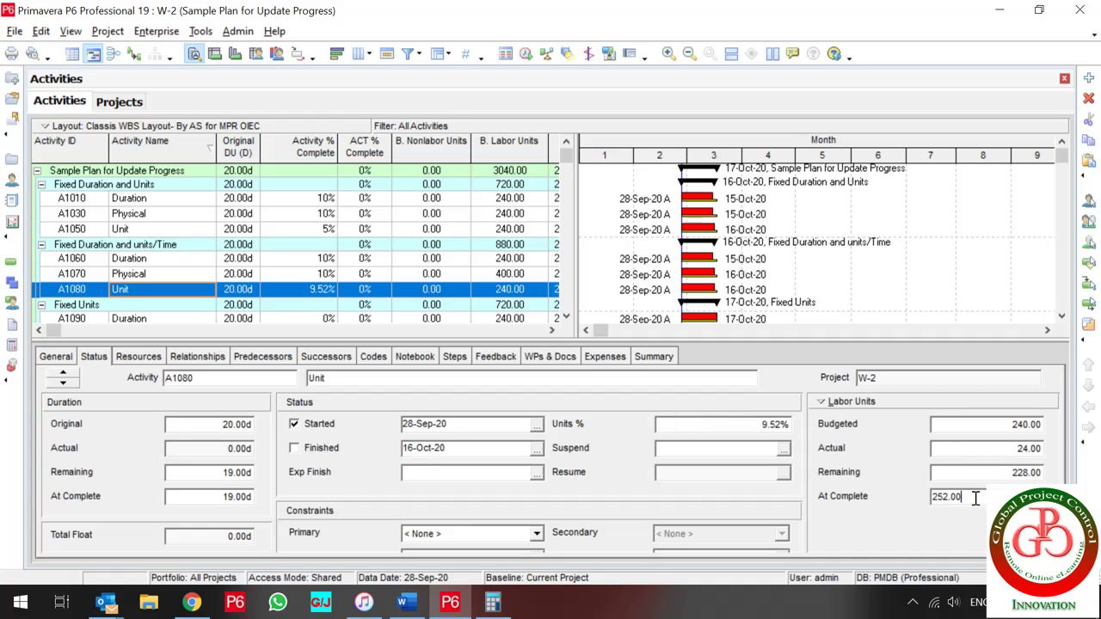
pyautogui.doubleClick(971, 497)
pyautogui.click(973, 469)
pyautogui.moveTo(990, 478); pyautogui.dragTo(917, 475)
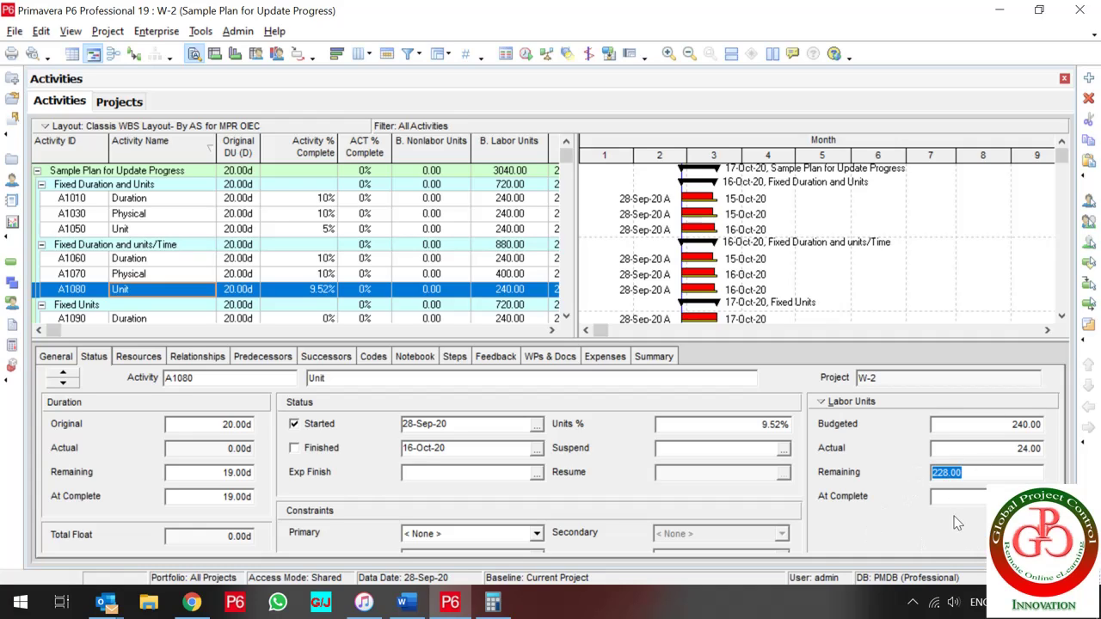
pyautogui.click(201, 472)
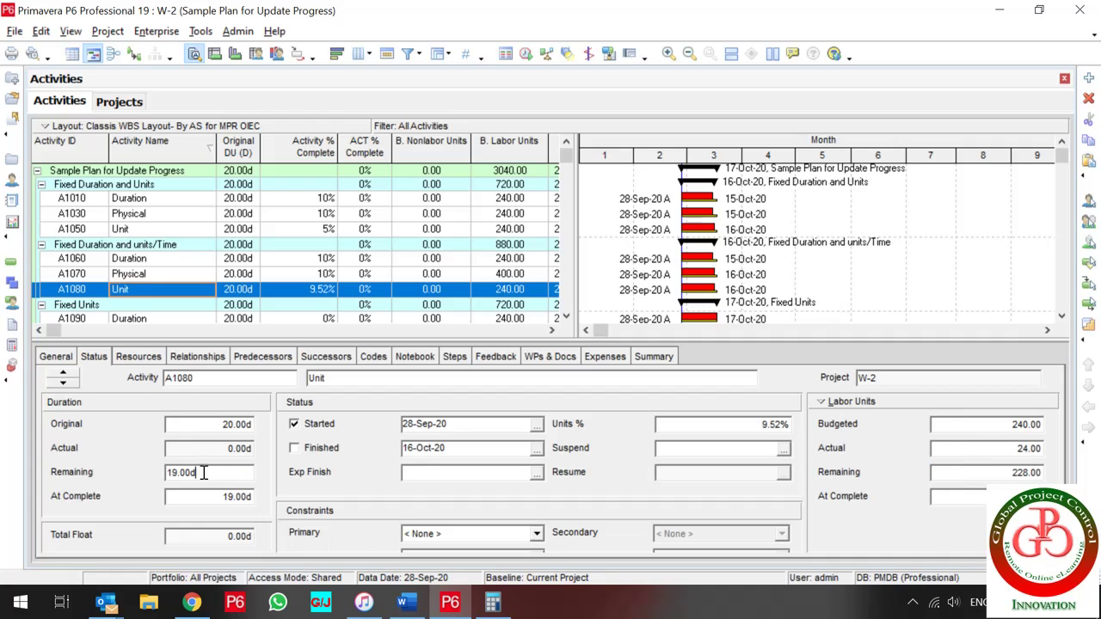
pyautogui.moveTo(211, 472); pyautogui.dragTo(147, 471)
# Step: Set the Duration % of activity A1090 in the Fixed Units group to 10% and check its actual units and remaining duration
pyautogui.click(209, 305)
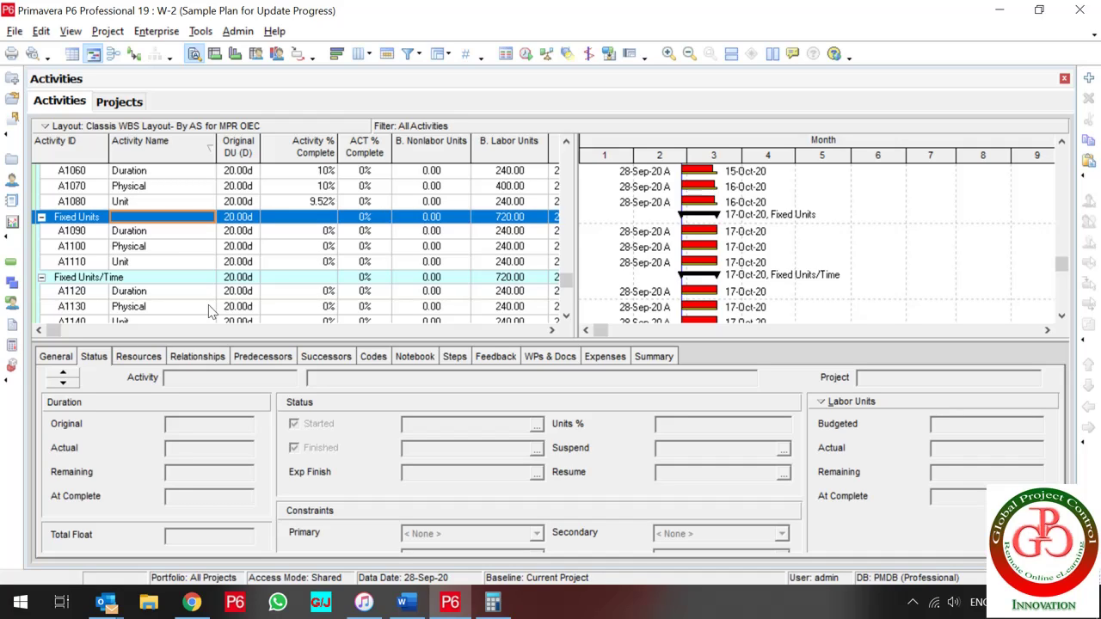
pyautogui.press('Left')
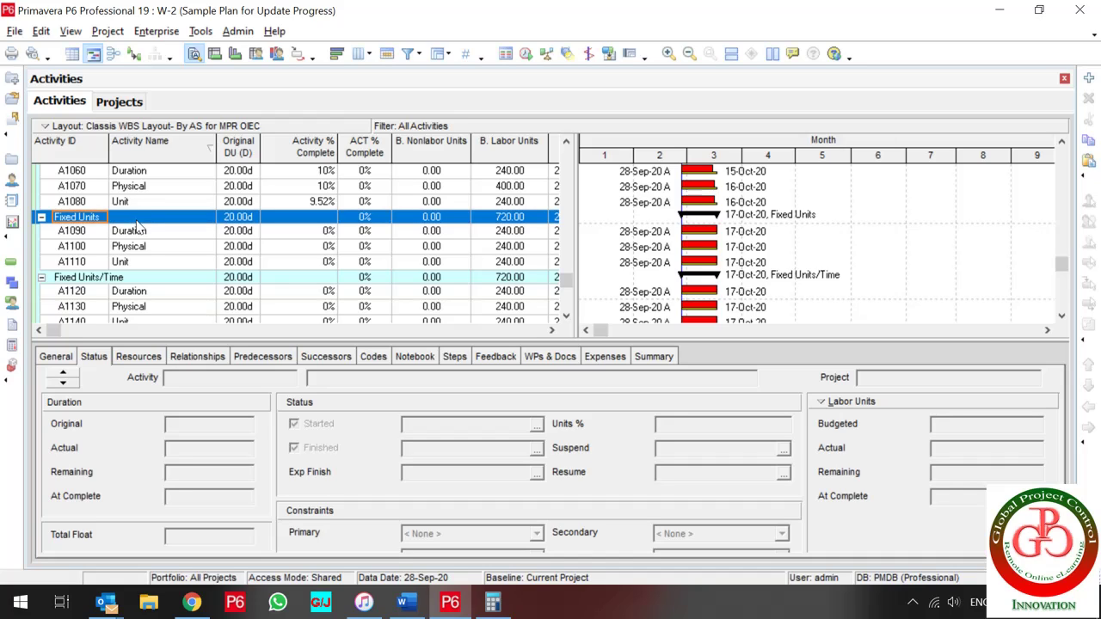
pyautogui.click(137, 232)
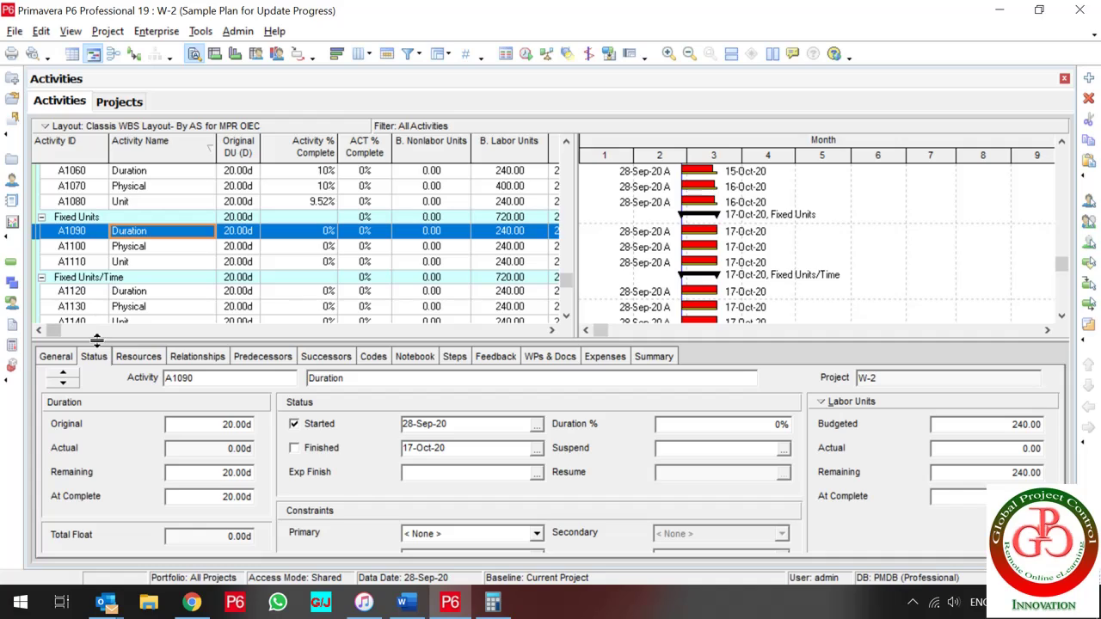
pyautogui.click(688, 426)
pyautogui.write('10')
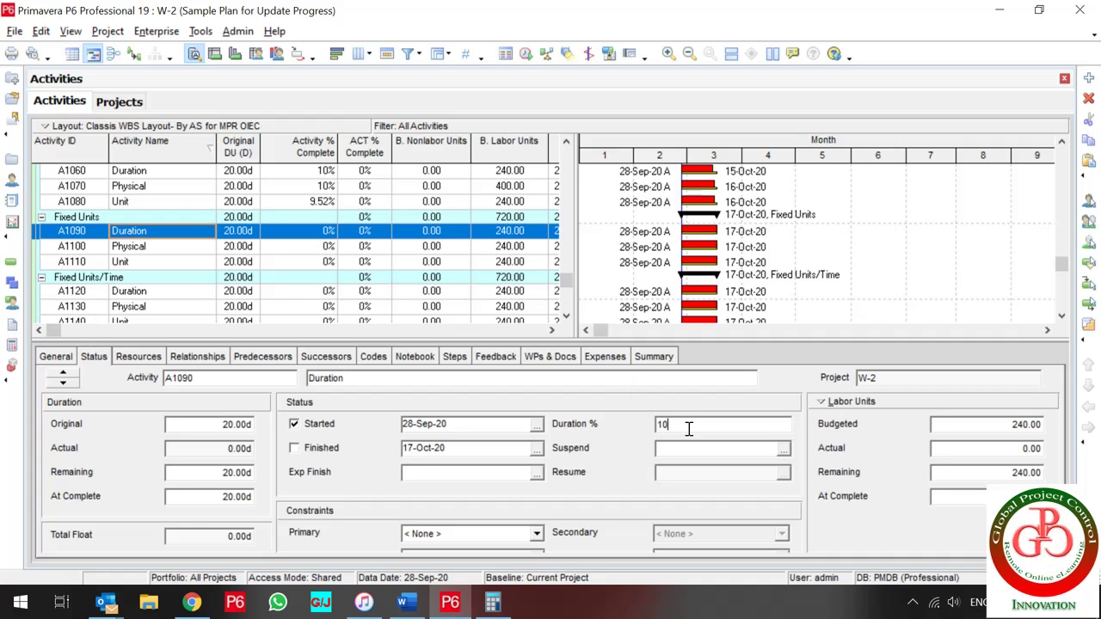
pyautogui.press('Return')
pyautogui.moveTo(686, 424); pyautogui.dragTo(646, 425)
pyautogui.click(978, 451)
pyautogui.doubleClick(977, 451)
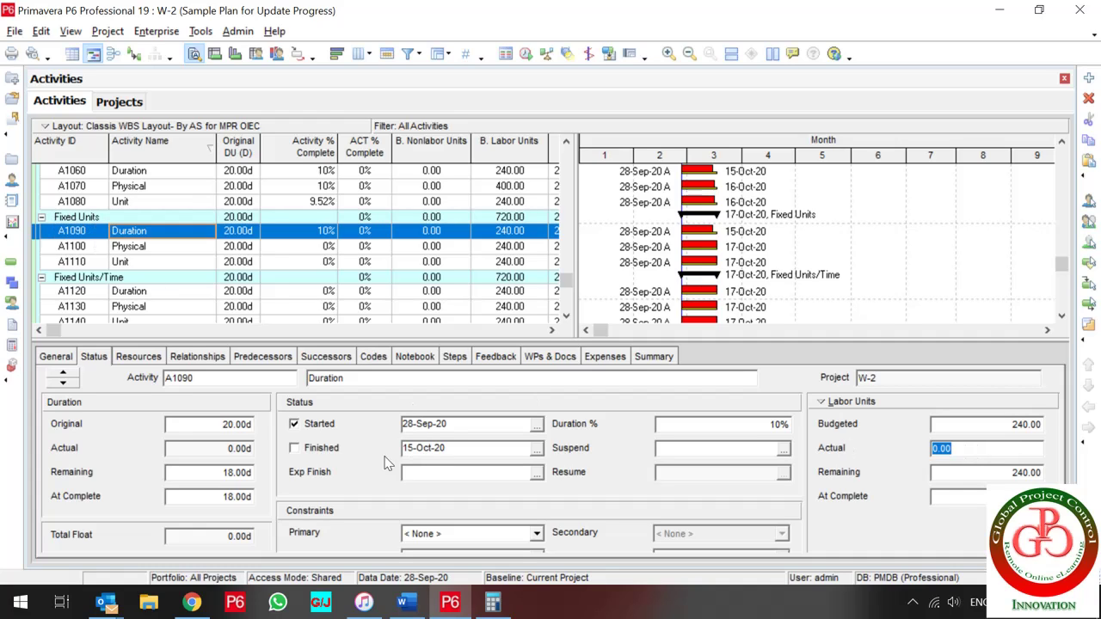
pyautogui.click(211, 474)
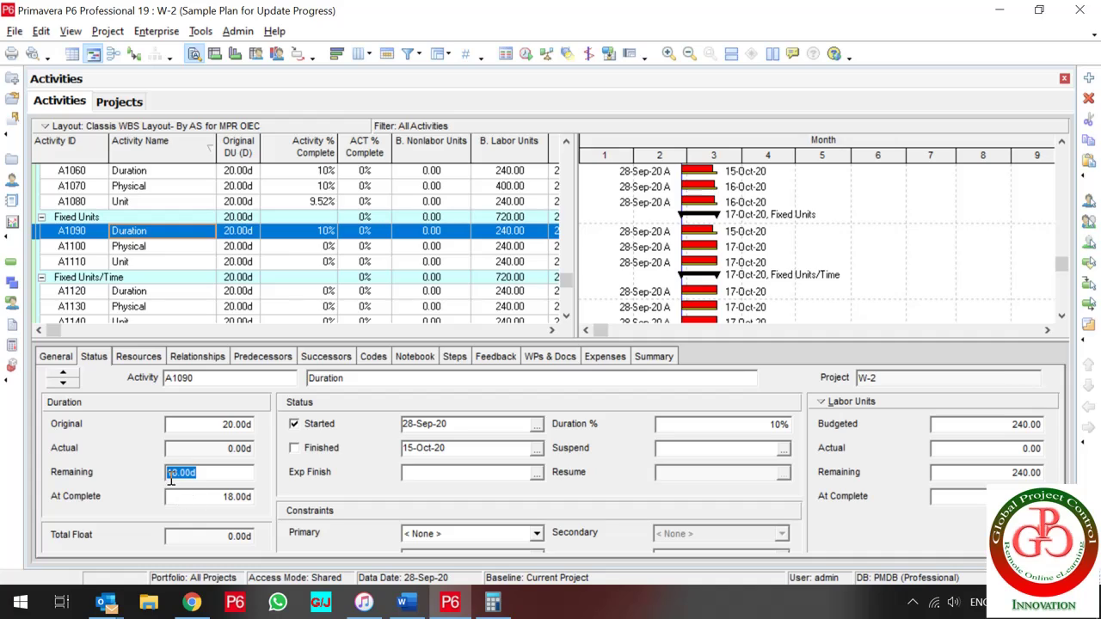
# Step: Enter 40 and, as a second trial value, 50 actual labor units for activity A1090
pyautogui.click(970, 448)
pyautogui.write('40')
pyautogui.press('Return')
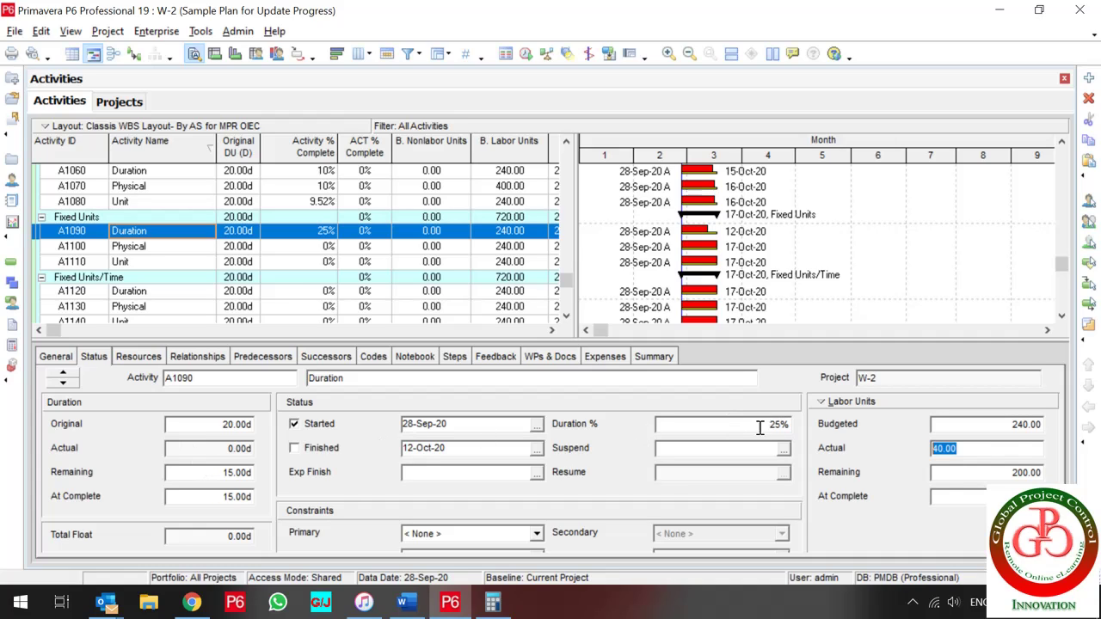
pyautogui.write('50')
pyautogui.press('Return')
# Step: Reset activity A1090's actual labor units to 0 and its Duration % to 0%
pyautogui.write('0')
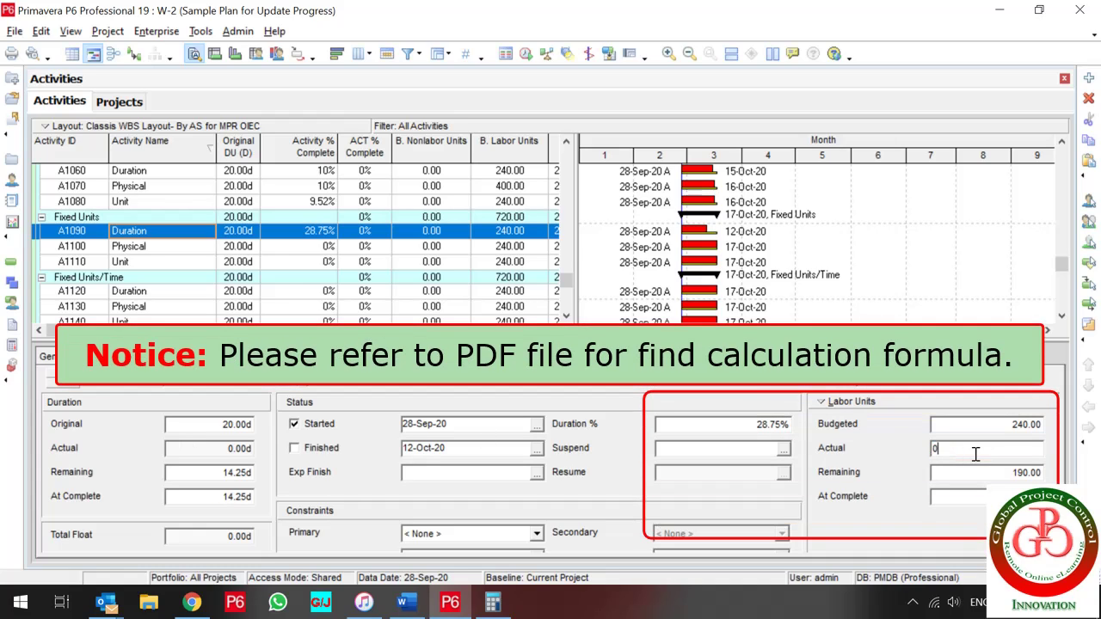
pyautogui.press('Return')
pyautogui.click(724, 424)
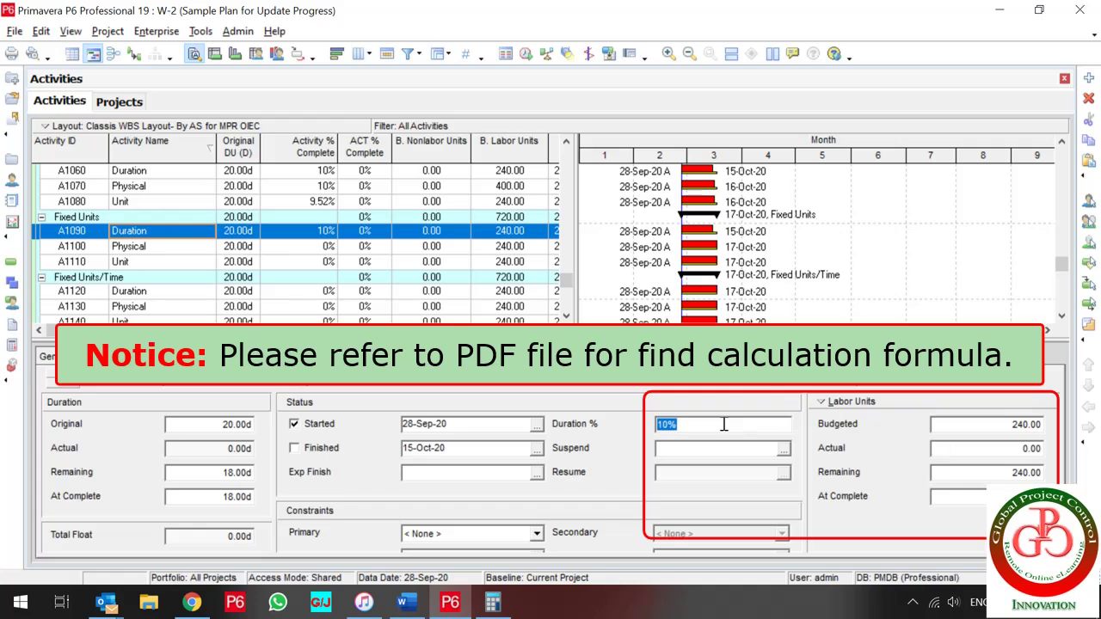
pyautogui.write('0')
pyautogui.press('Return')
pyautogui.click(724, 424)
# Step: Set activity A1090's actual labor units to 40, starting from 0% progress
pyautogui.click(978, 448)
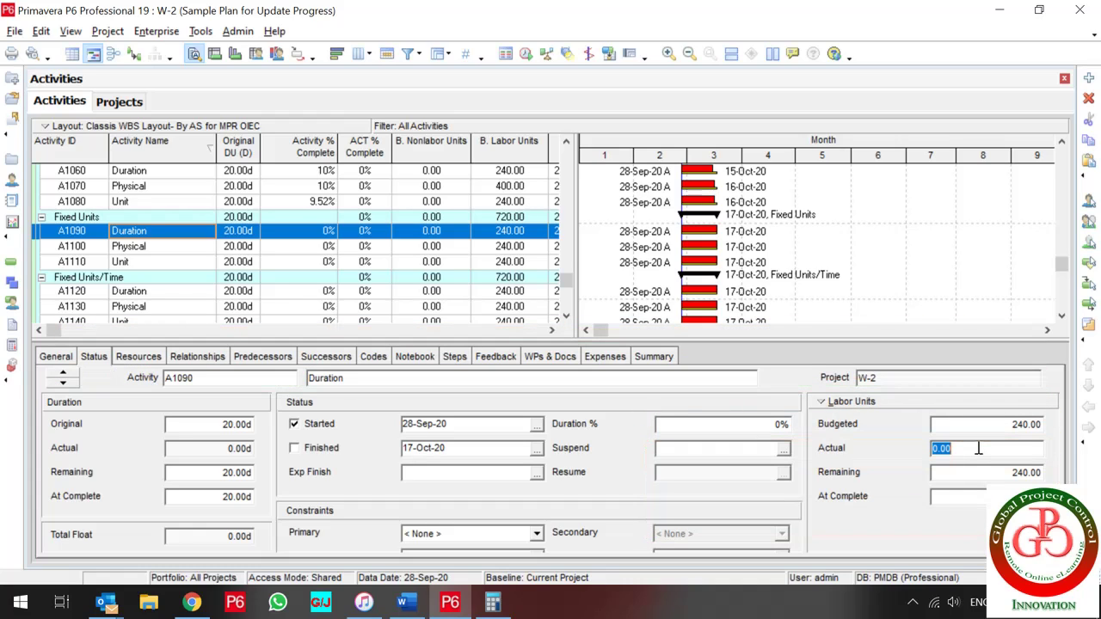
pyautogui.write('40')
pyautogui.press('Return')
# Step: Set activity A1100's Physical % to 10% and check its actual labor units
pyautogui.click(192, 249)
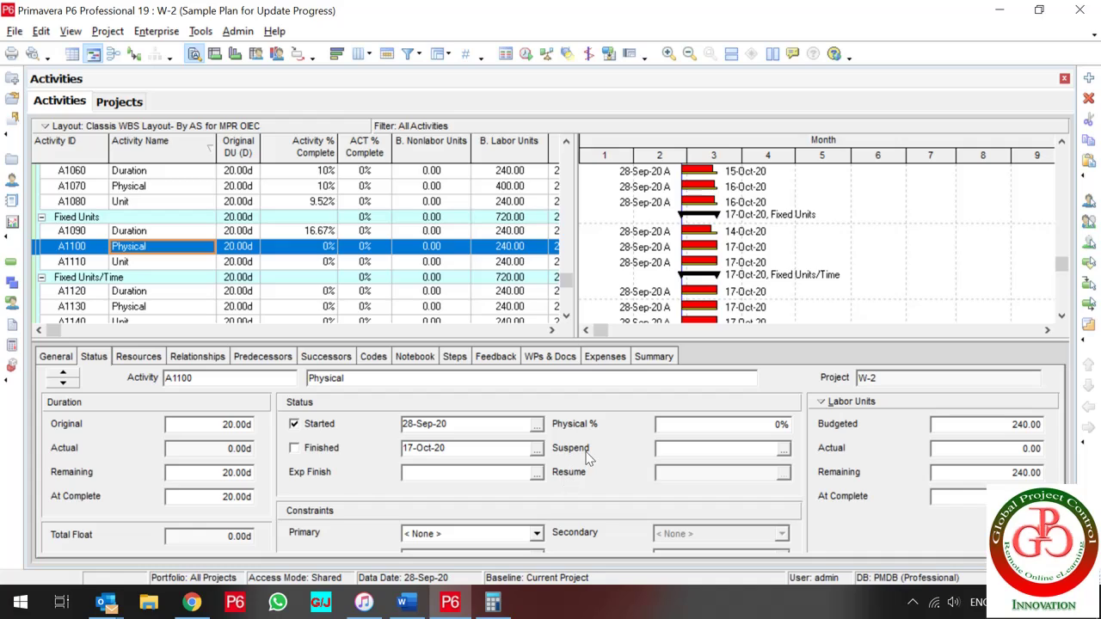
pyautogui.click(726, 427)
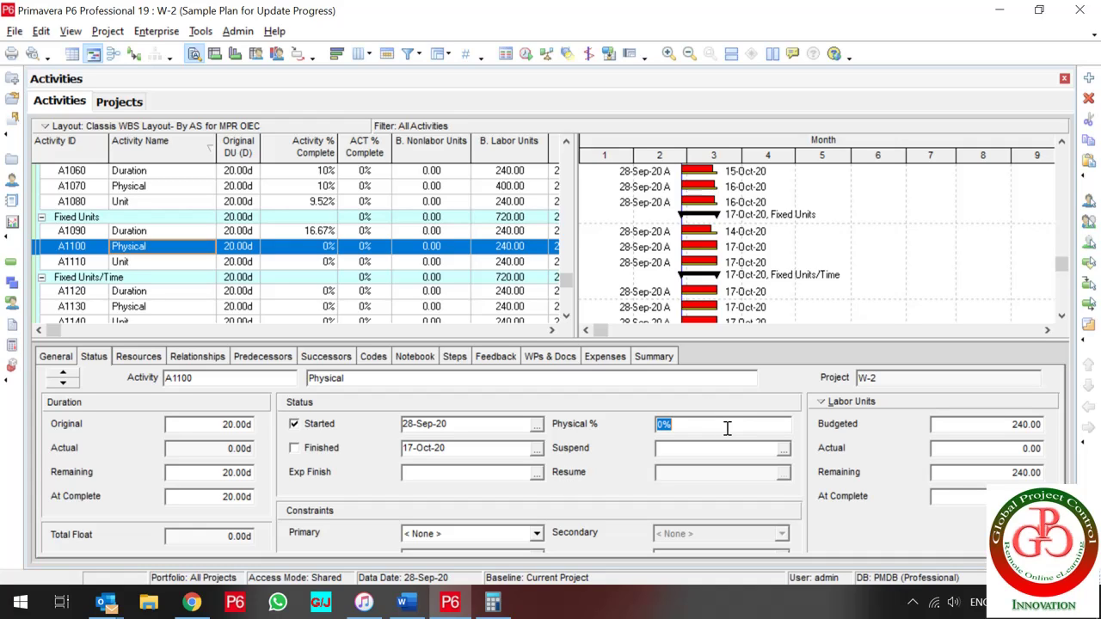
pyautogui.write('10')
pyautogui.press('Return')
pyautogui.click(989, 453)
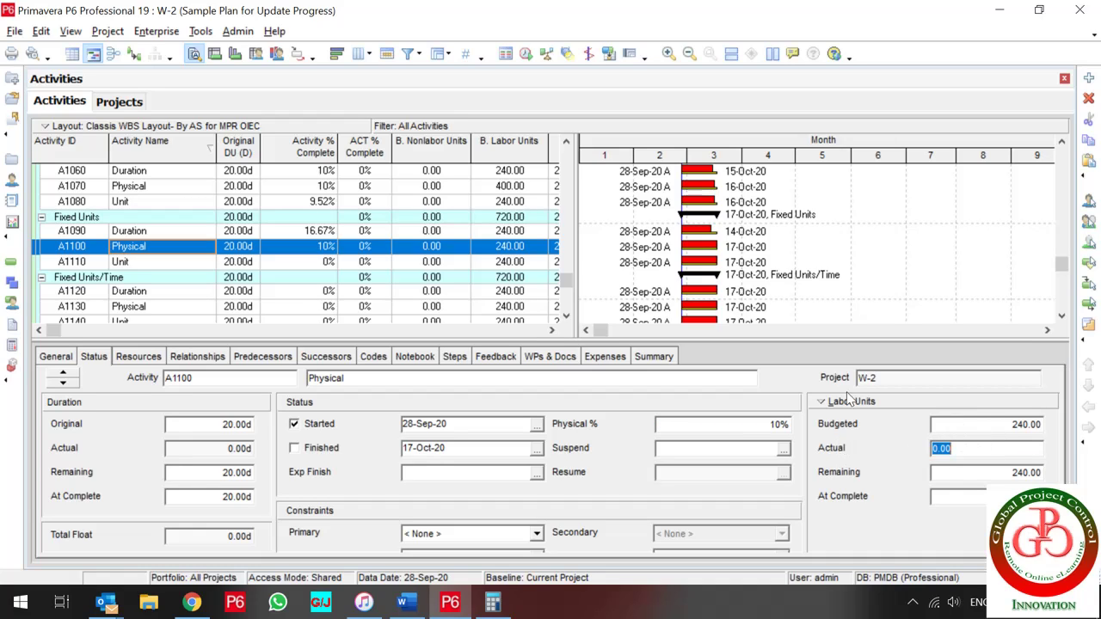
# Step: Set activity A1100's actual labor units to 20 and check its remaining and at-completion durations
pyautogui.write('20')
pyautogui.press('Return')
pyautogui.doubleClick(968, 448)
pyautogui.click(215, 472)
pyautogui.moveTo(220, 472); pyautogui.dragTo(130, 469)
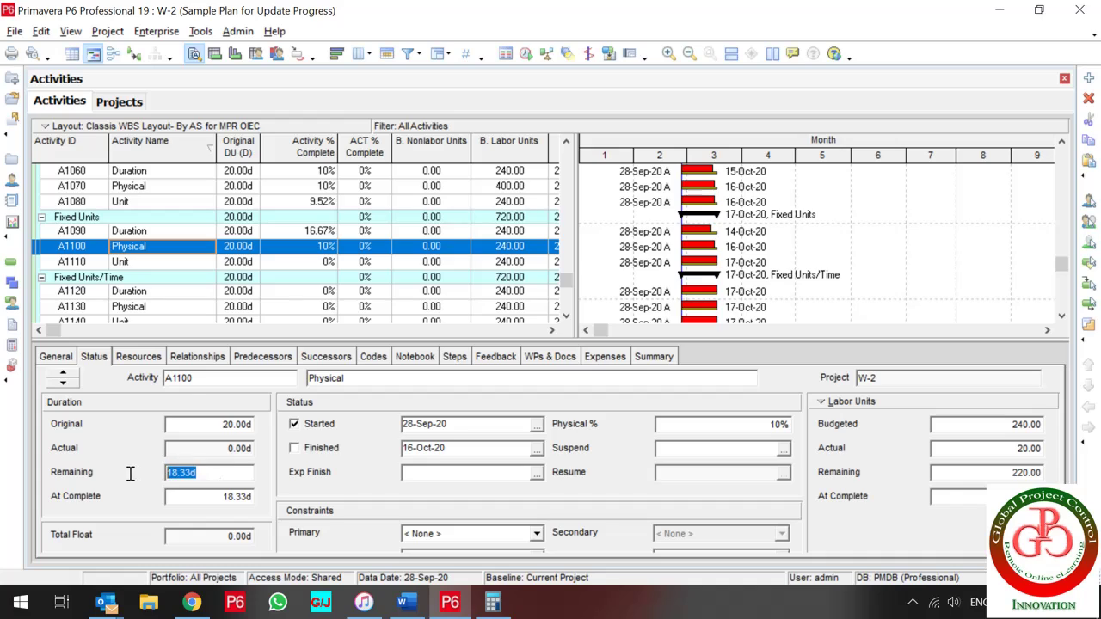
pyautogui.click(207, 498)
pyautogui.moveTo(207, 498); pyautogui.dragTo(153, 495)
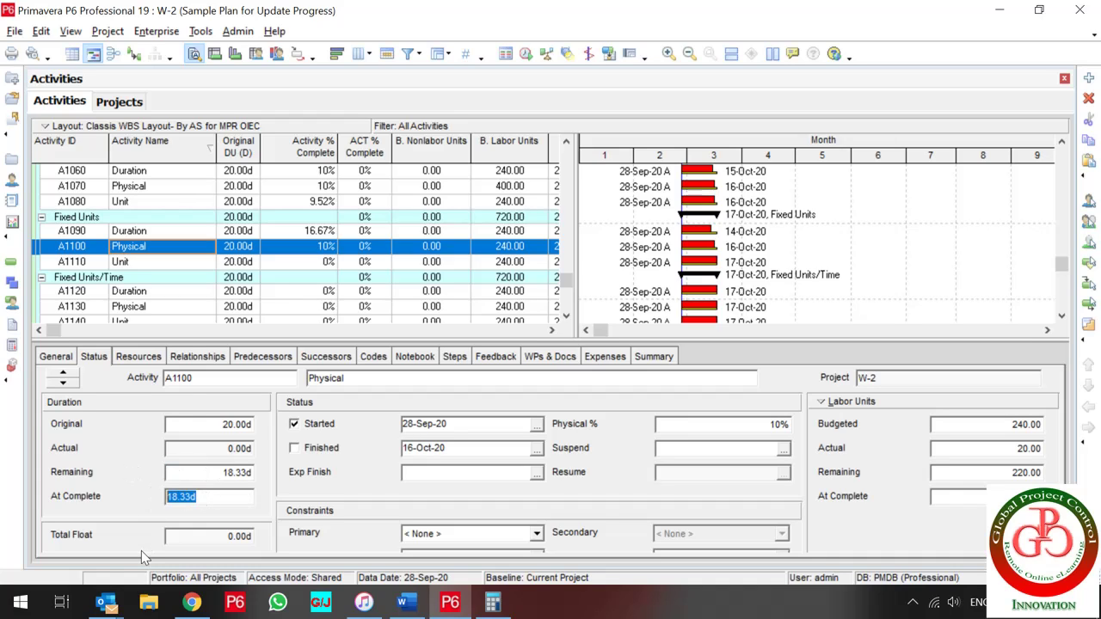
# Step: Set activity A1100's Physical % to 20% as a trial, and to 50% as the final value
pyautogui.press('Tab')
pyautogui.write('20')
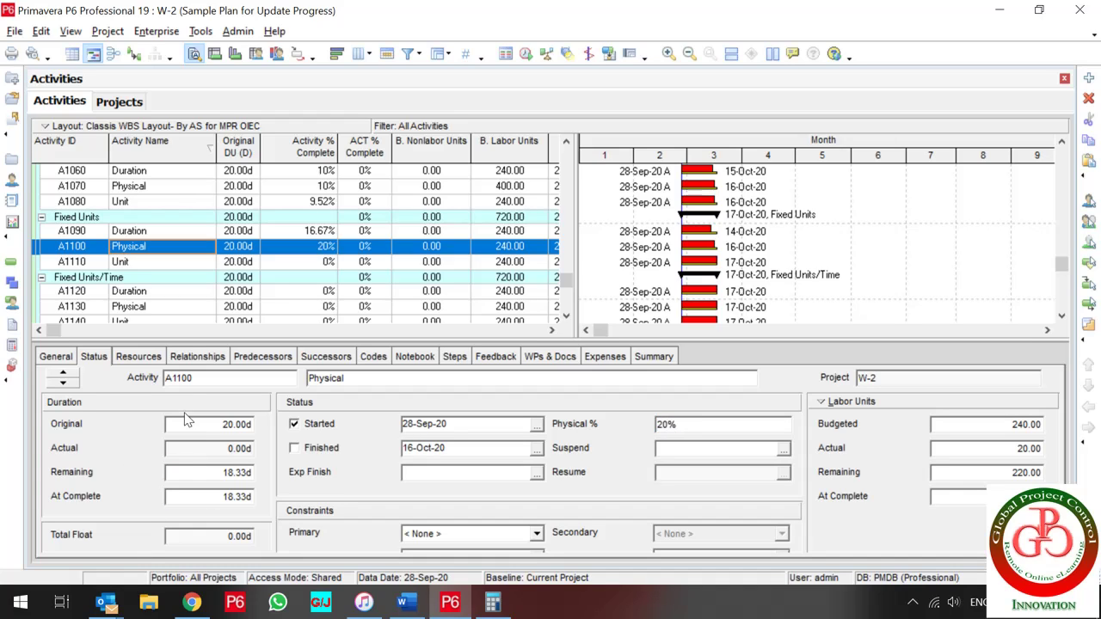
pyautogui.moveTo(697, 423); pyautogui.dragTo(587, 422)
pyautogui.write('50')
# Step: Set the actual labor units of activity A1110 in the Fixed Units group to 48
pyautogui.click(114, 262)
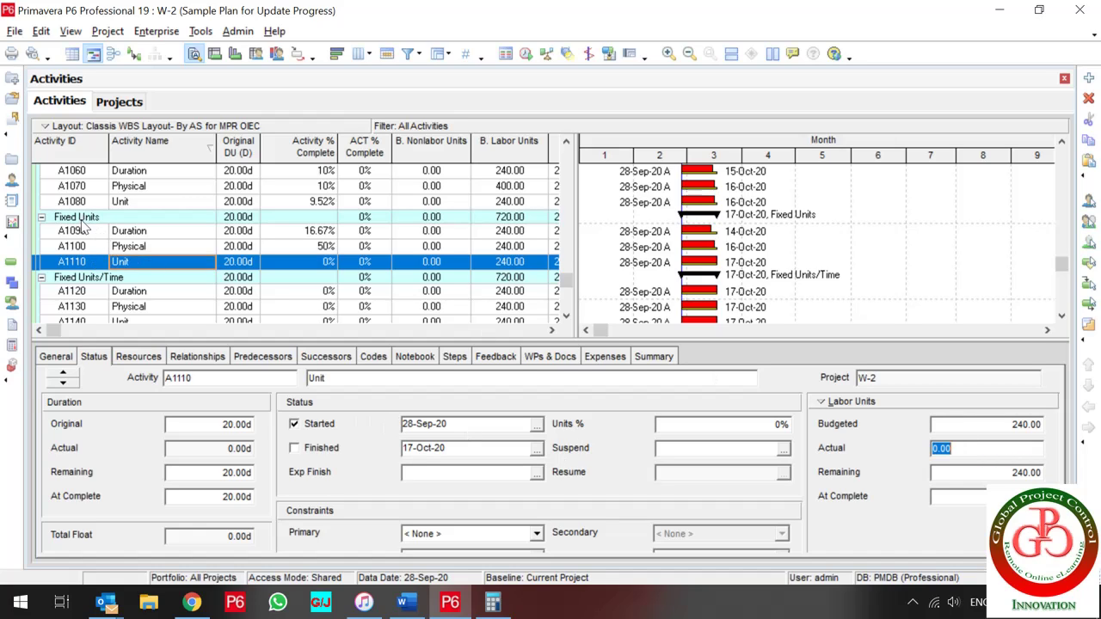
pyautogui.click(77, 219)
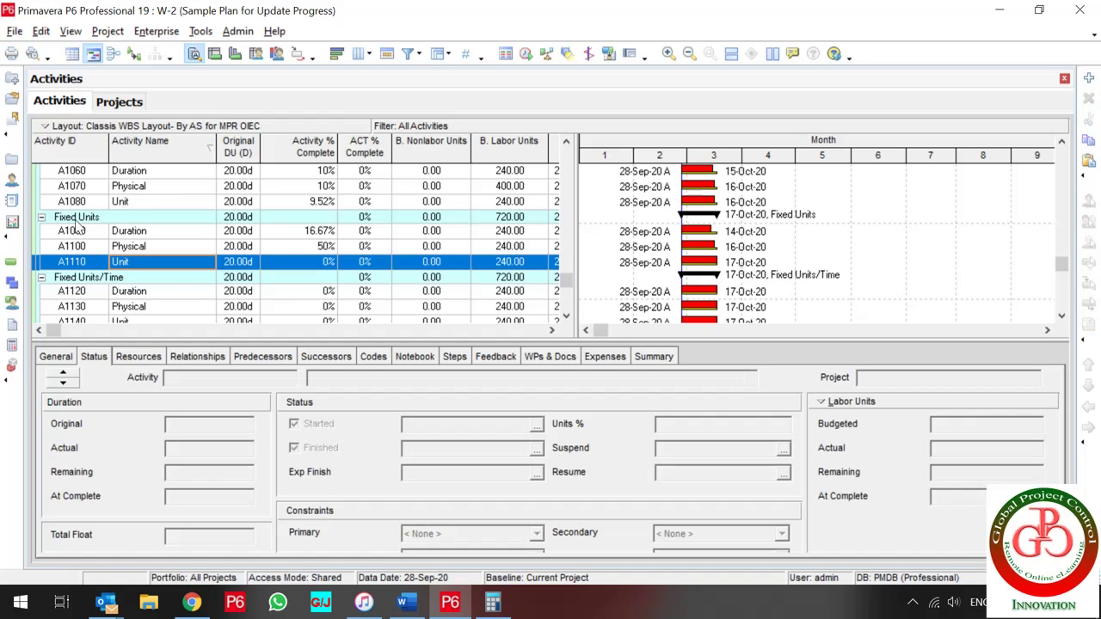
pyautogui.click(124, 262)
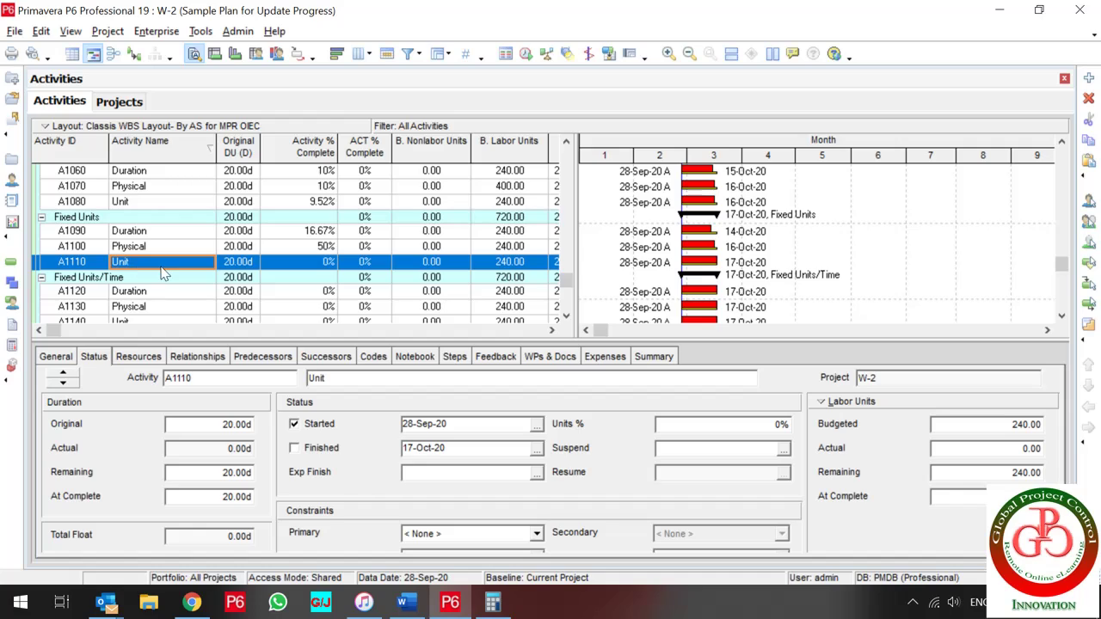
pyautogui.click(967, 453)
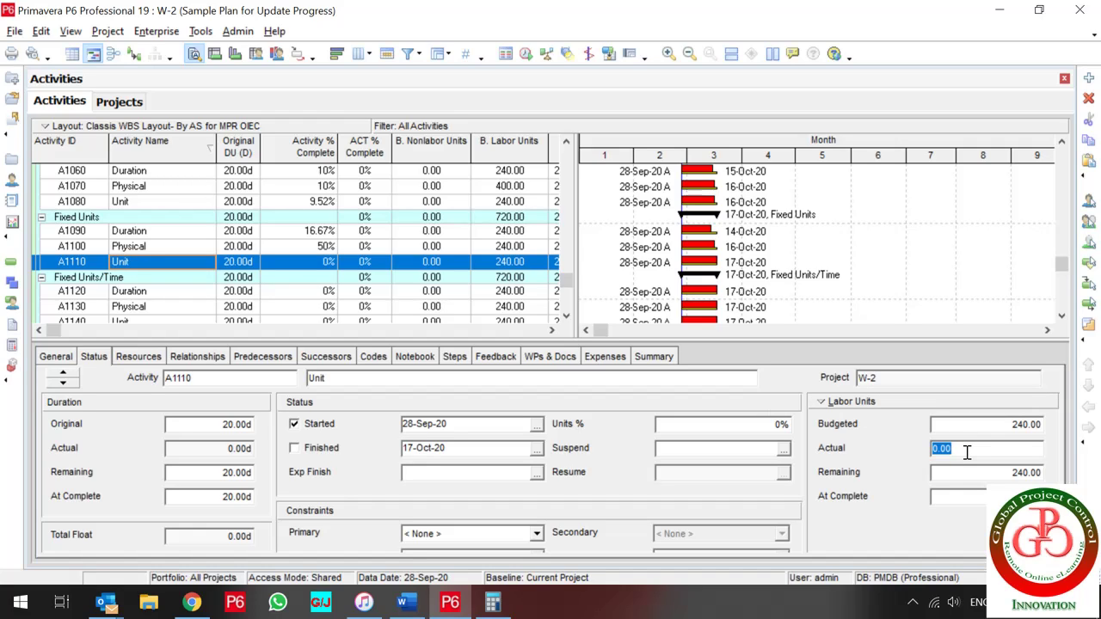
pyautogui.write('48')
pyautogui.press('Return')
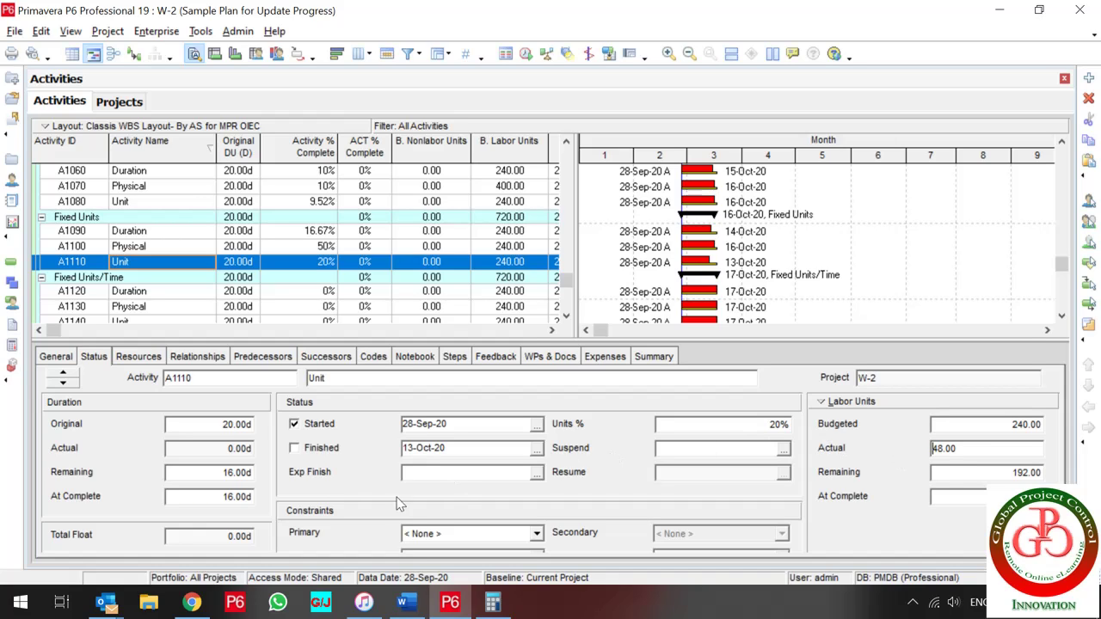
# Step: Set the Duration % of activity A1120 in the Fixed Units/Time group to 10%
pyautogui.click(154, 277)
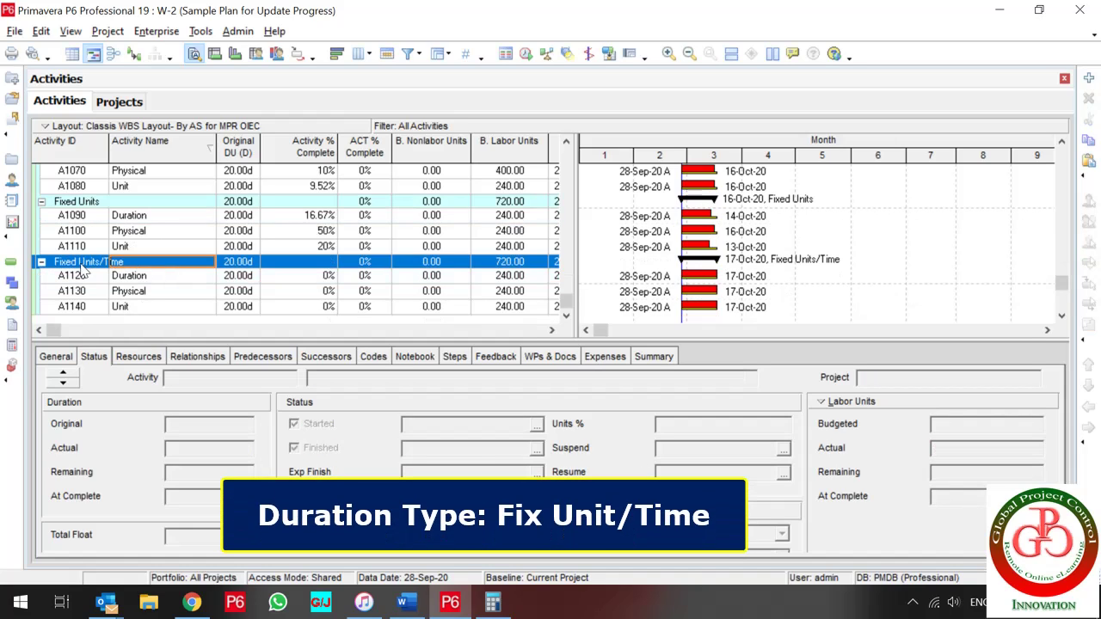
pyautogui.click(131, 280)
pyautogui.click(136, 264)
pyautogui.click(139, 276)
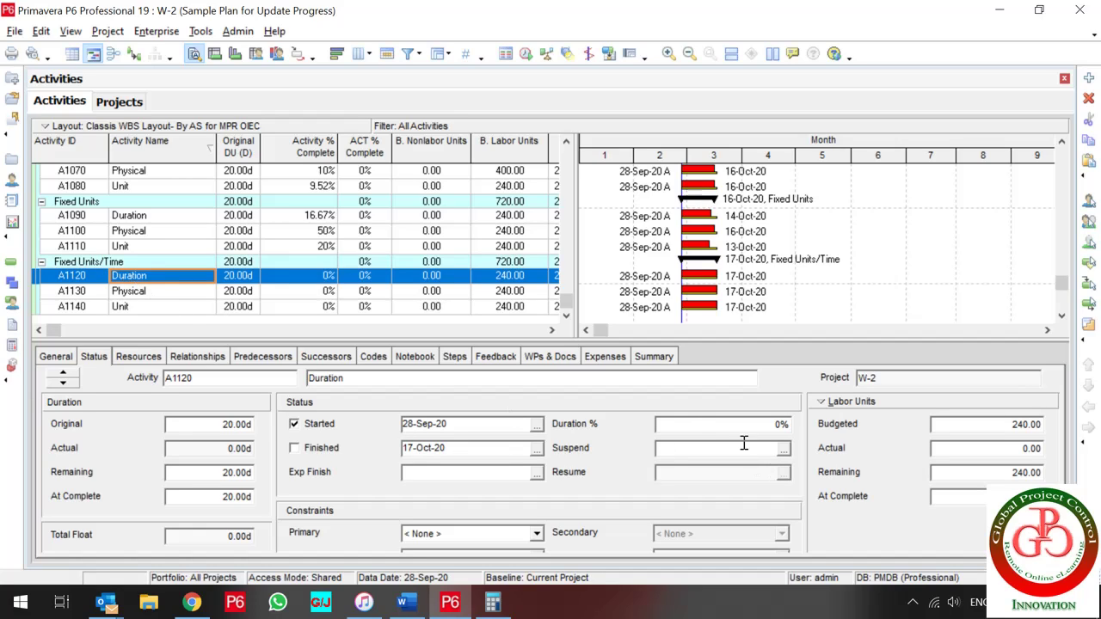
pyautogui.click(712, 424)
pyautogui.doubleClick(711, 423)
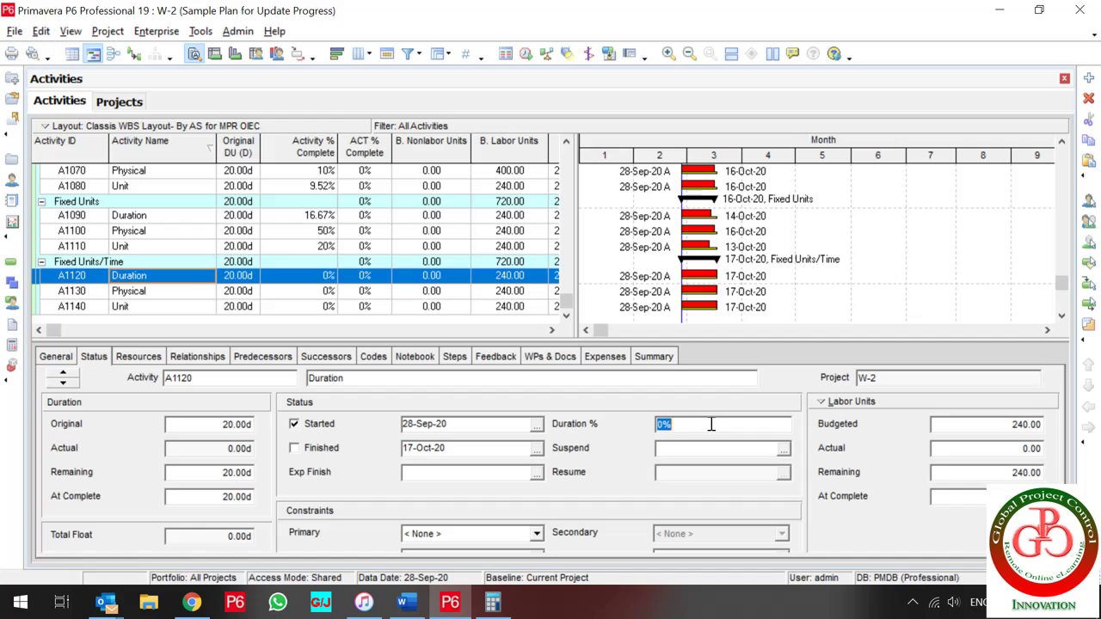
pyautogui.write('10')
pyautogui.press('Return')
# Step: Reset activity A1120's Duration % to 0% and enter 24 actual labor units
pyautogui.doubleClick(687, 425)
pyautogui.write('0')
pyautogui.press('Return')
pyautogui.click(975, 451)
pyautogui.write('24')
pyautogui.press('Return')
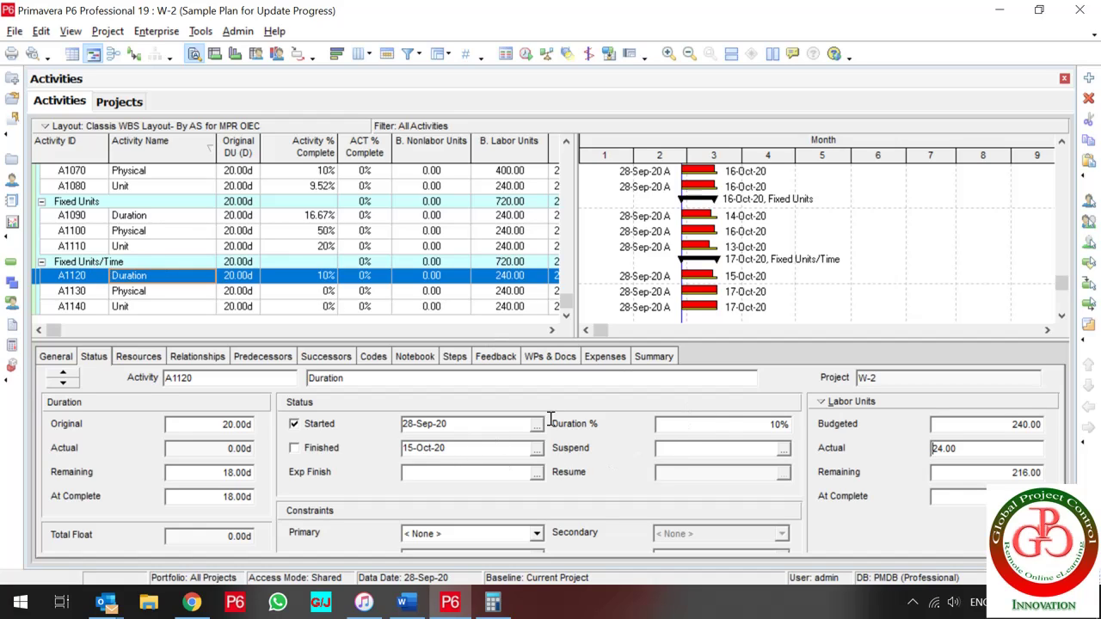
pyautogui.moveTo(965, 449); pyautogui.dragTo(927, 448)
# Step: Enter 10% as a trial Physical % for activity A1130, and 50% as its final value
pyautogui.click(129, 291)
pyautogui.click(701, 425)
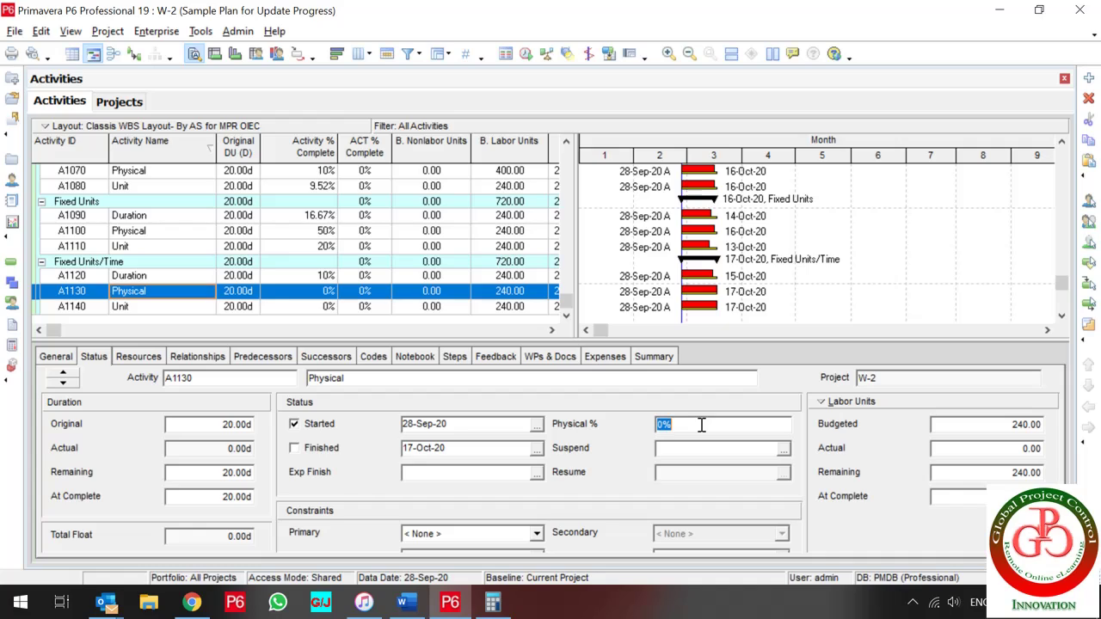
pyautogui.write('10')
pyautogui.press('Return')
pyautogui.click(701, 425)
pyautogui.write('50')
pyautogui.press('Return')
pyautogui.moveTo(687, 423); pyautogui.dragTo(619, 422)
# Step: Set activity A1130's actual labor units to 48
pyautogui.click(953, 449)
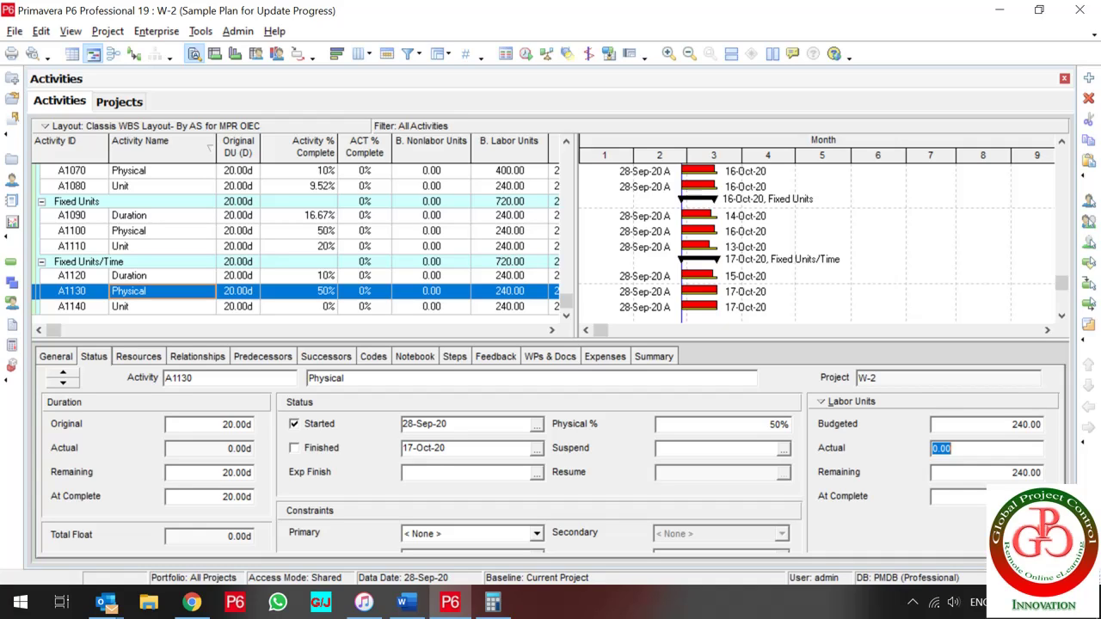
pyautogui.write('48')
pyautogui.press('Return')
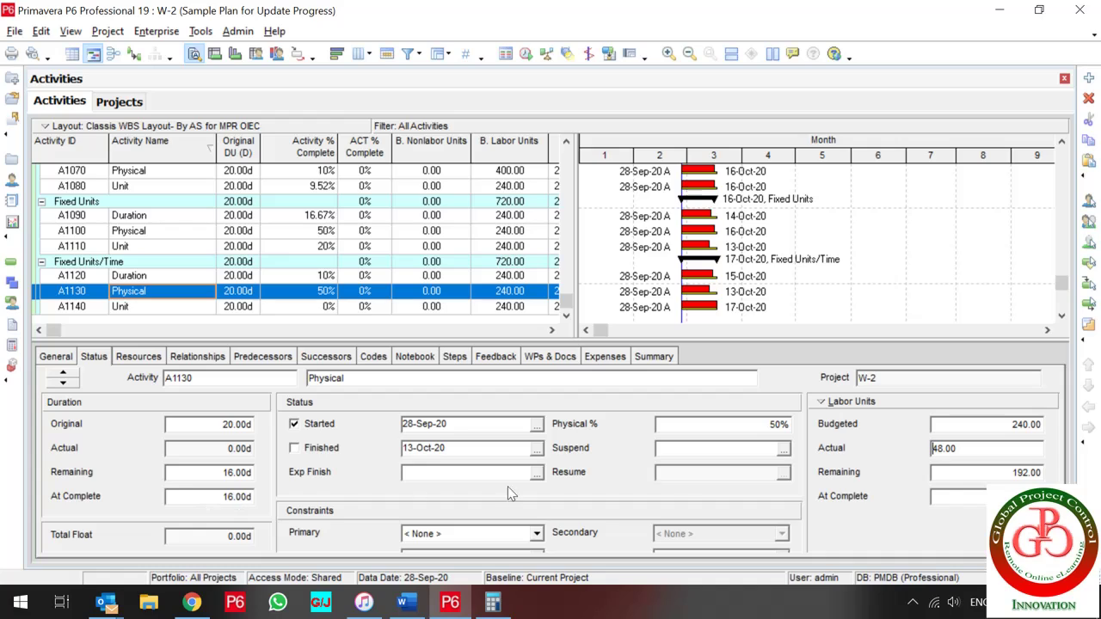
# Step: Set activity A1130's remaining duration to 18 days and check its actual and at-completion labor units
pyautogui.click(186, 472)
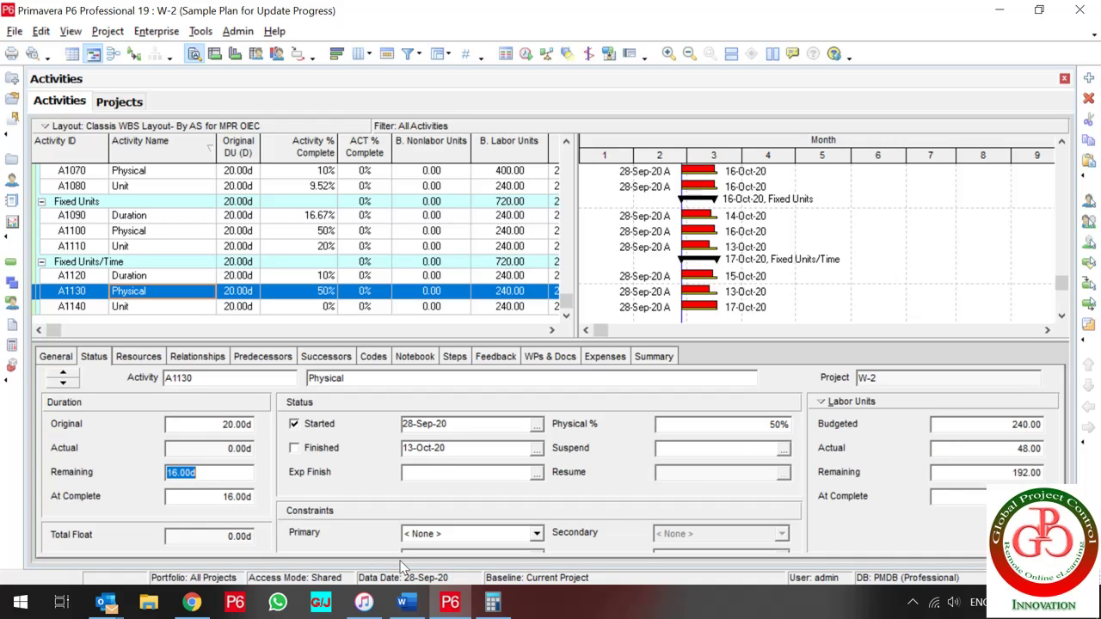
pyautogui.write('18')
pyautogui.press('Return')
pyautogui.click(981, 448)
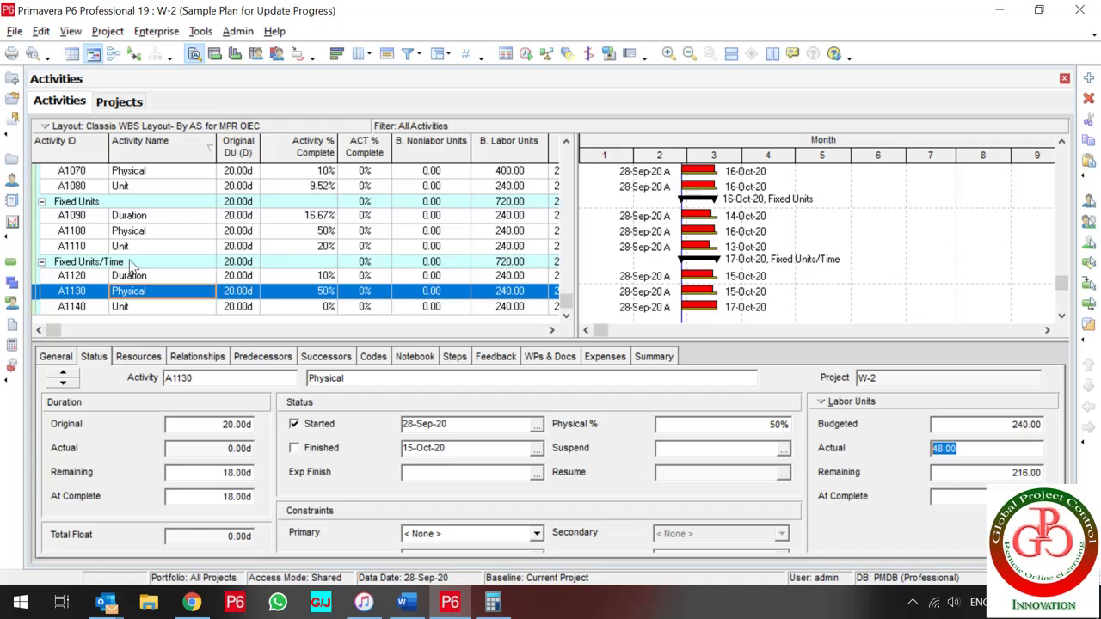
pyautogui.click(972, 498)
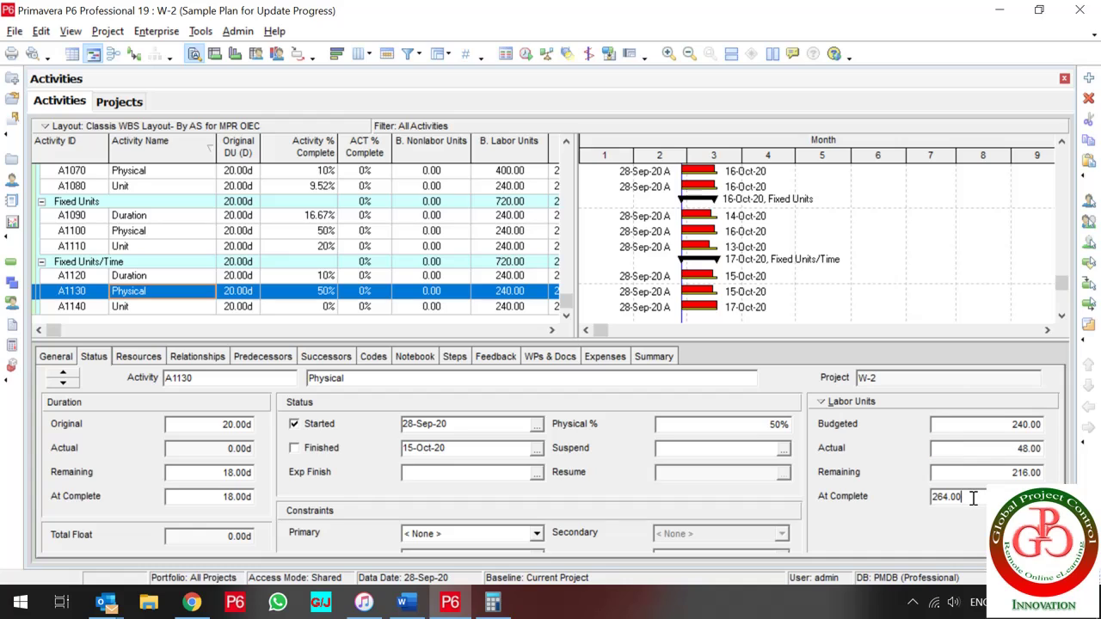
# Step: Set the Units % of activity A1140 in the Fixed Units/Time group to 20%
pyautogui.click(129, 307)
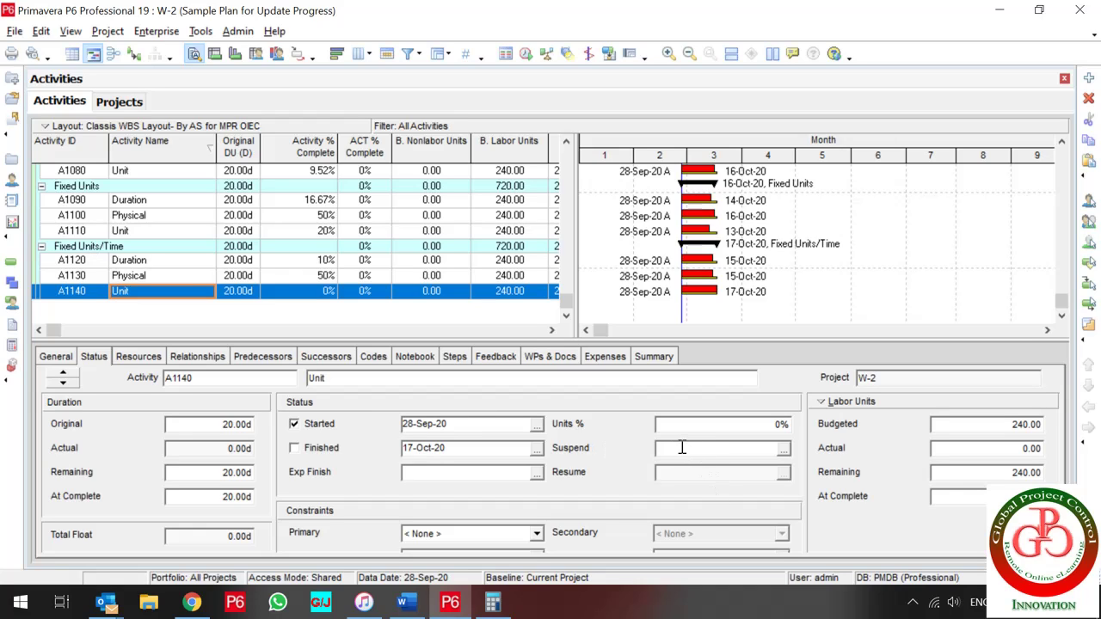
pyautogui.click(728, 430)
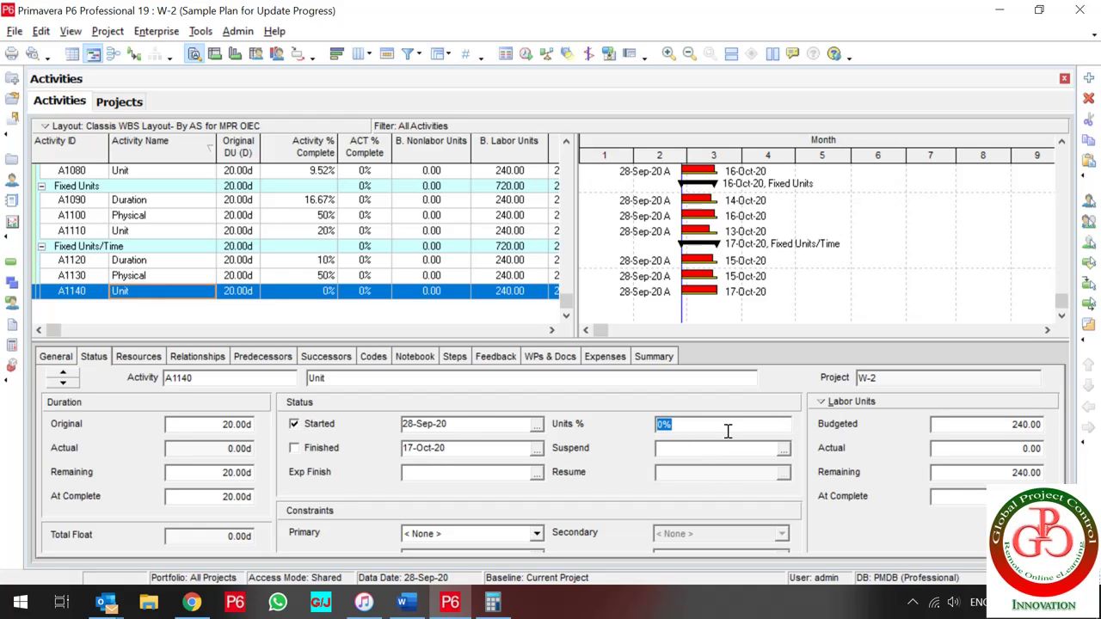
pyautogui.write('20')
pyautogui.press('Return')
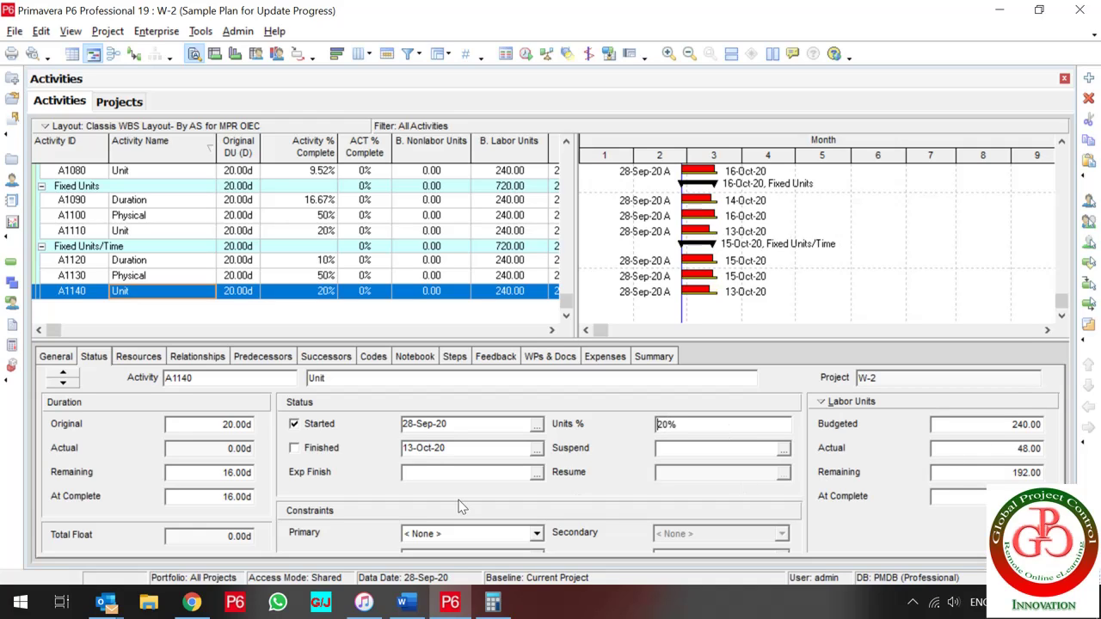
# Step: Set activity A1140's remaining duration to 14 days and check its remaining and at-completion labor units and Units %
pyautogui.doubleClick(205, 471)
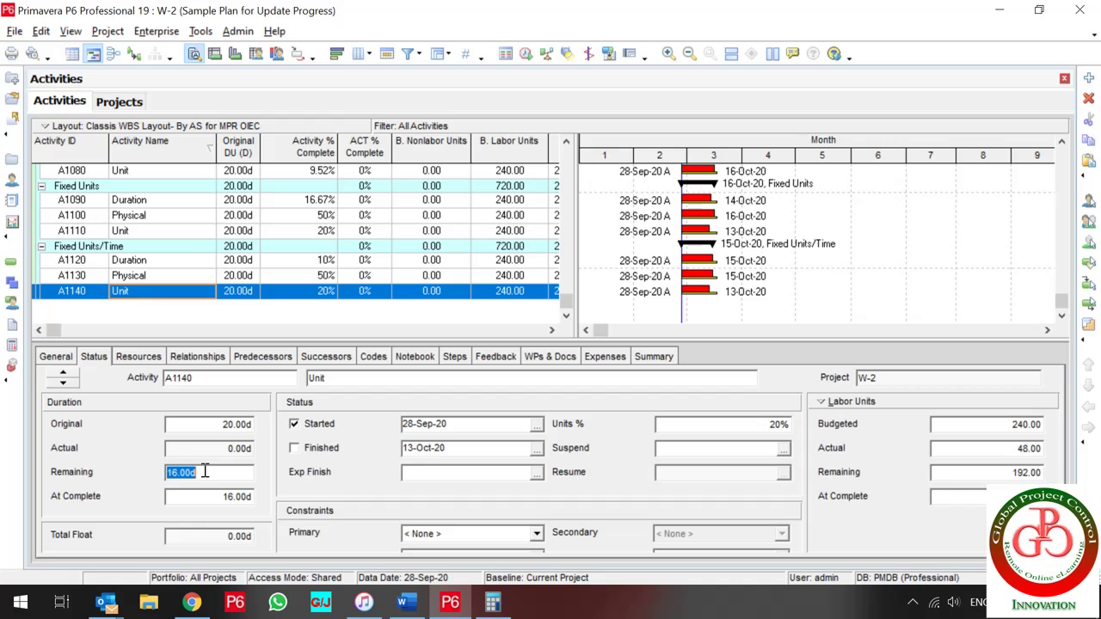
pyautogui.write('14')
pyautogui.press('Return')
pyautogui.press('Tab')
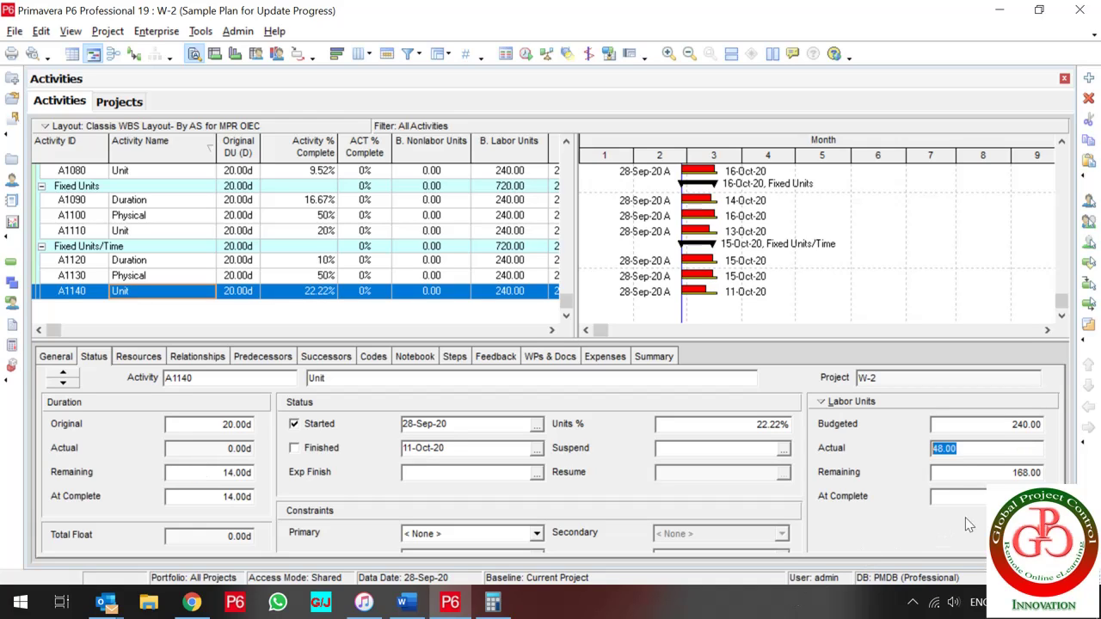
pyautogui.click(995, 472)
pyautogui.moveTo(995, 472); pyautogui.dragTo(914, 469)
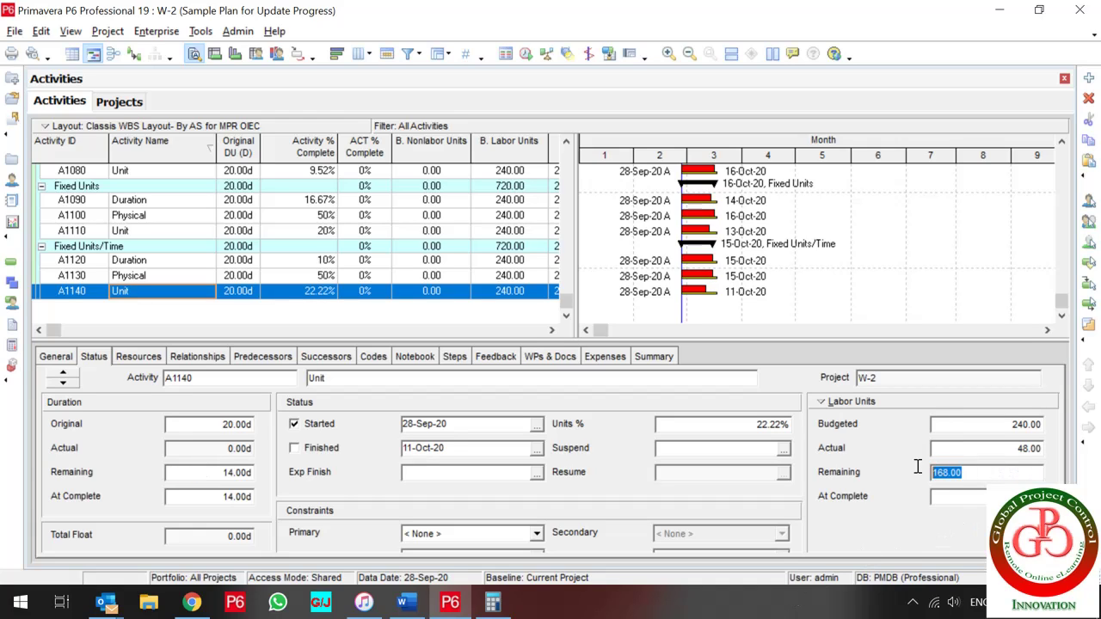
pyautogui.click(978, 495)
pyautogui.moveTo(978, 496); pyautogui.dragTo(929, 500)
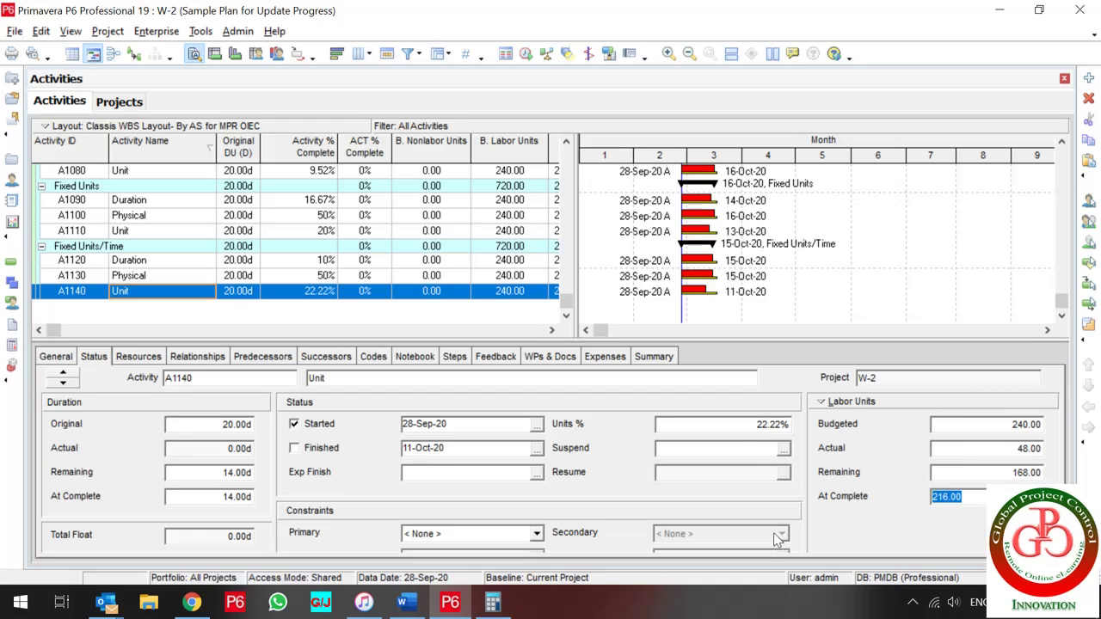
pyautogui.click(698, 424)
pyautogui.moveTo(712, 424); pyautogui.dragTo(659, 424)
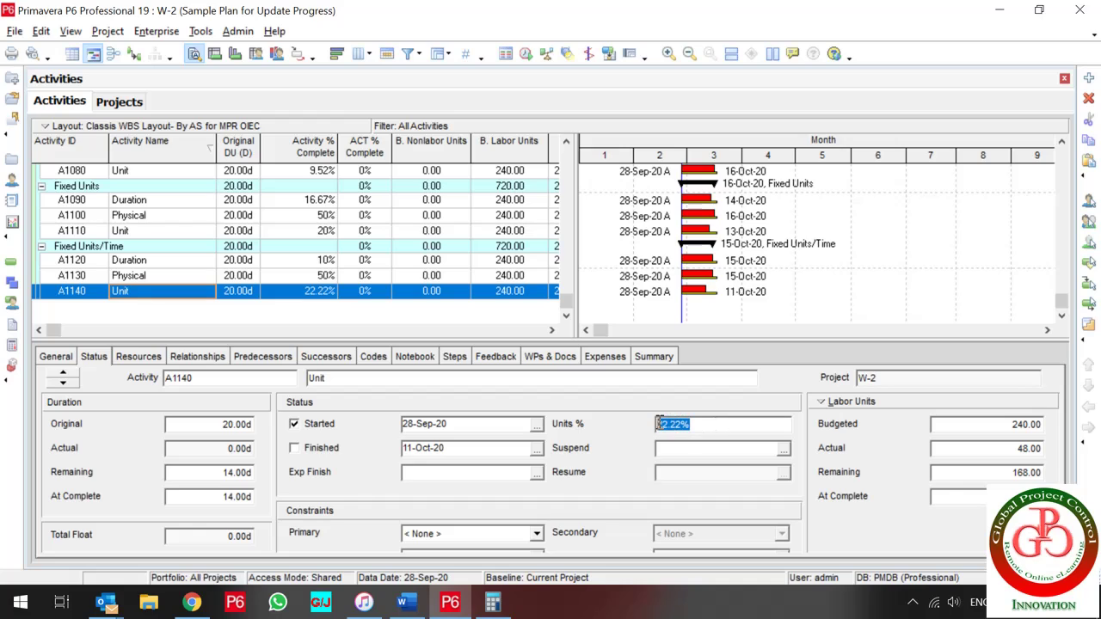
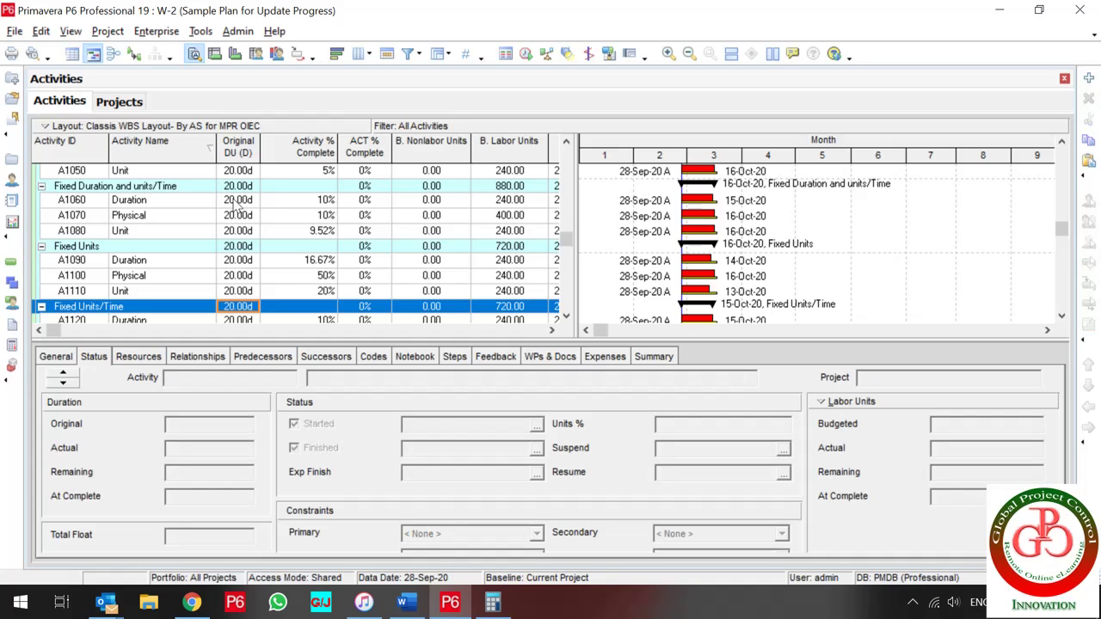
# Step: Review the activity groups by duration type, selecting the activities under Fixed Units and under Fixed Duration and Units
pyautogui.press('Down')
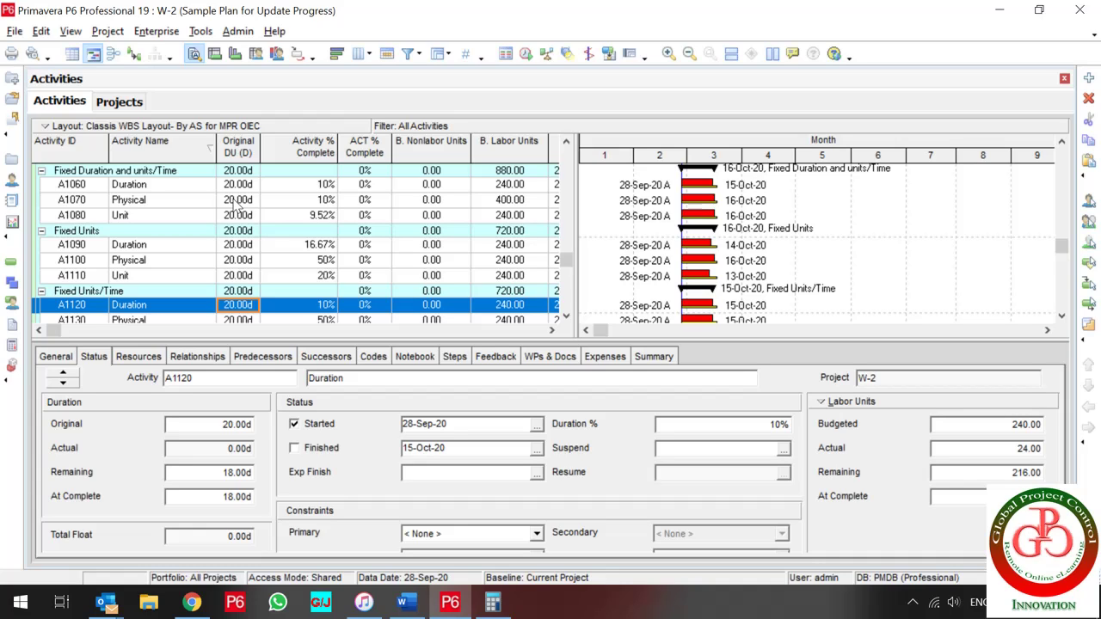
pyautogui.press('Up')
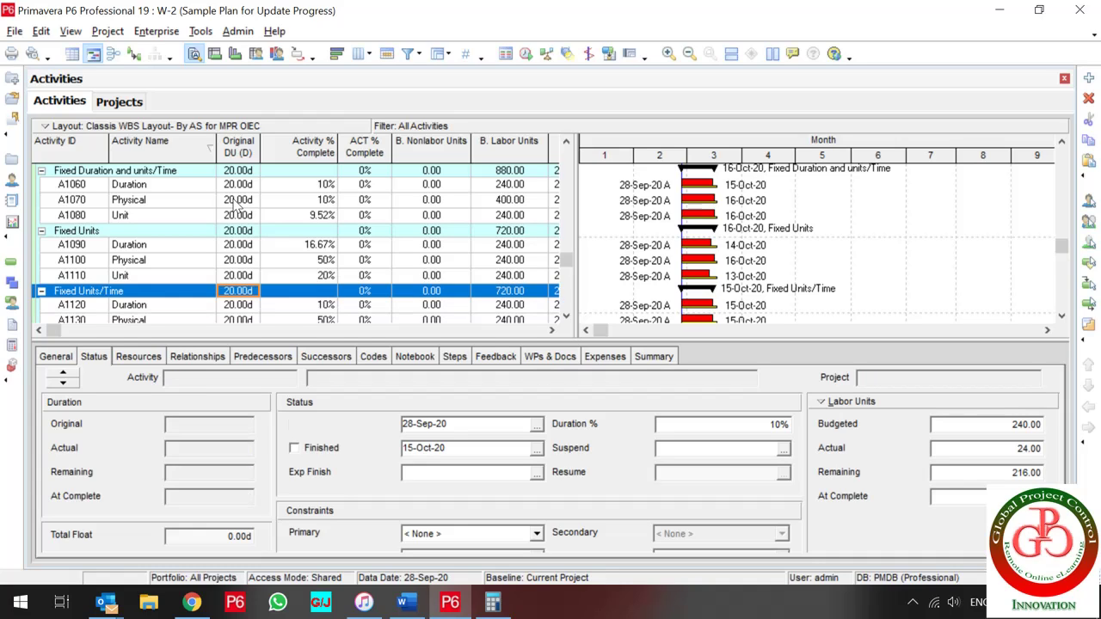
pyautogui.press('Up')
pyautogui.hotkey('shift', 'Up')
pyautogui.hotkey('shift', 'Up')
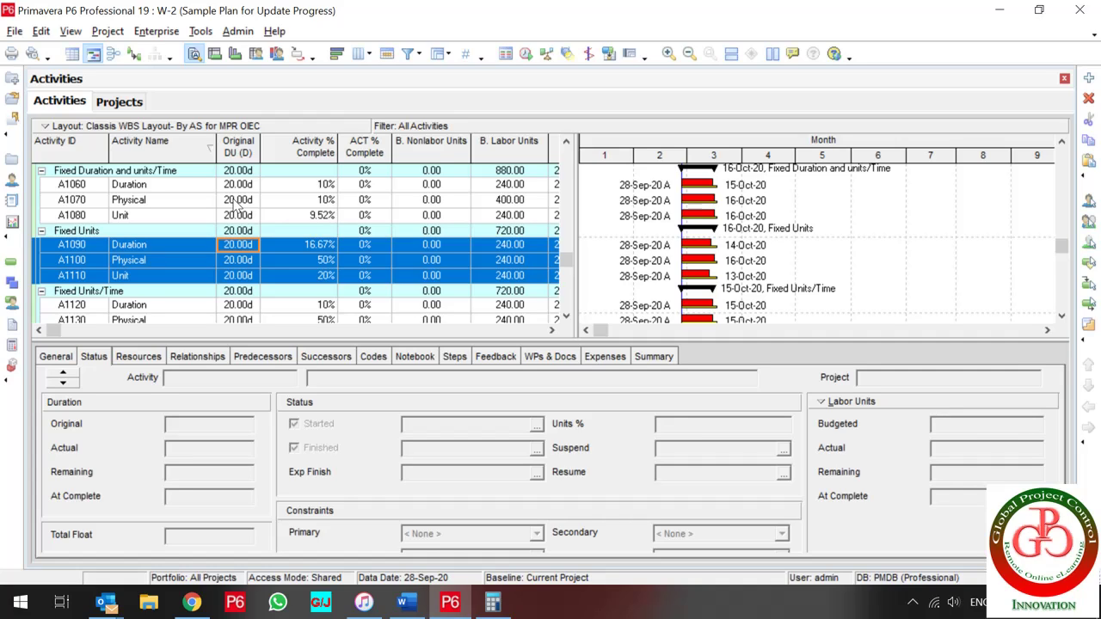
pyautogui.press('pageup')
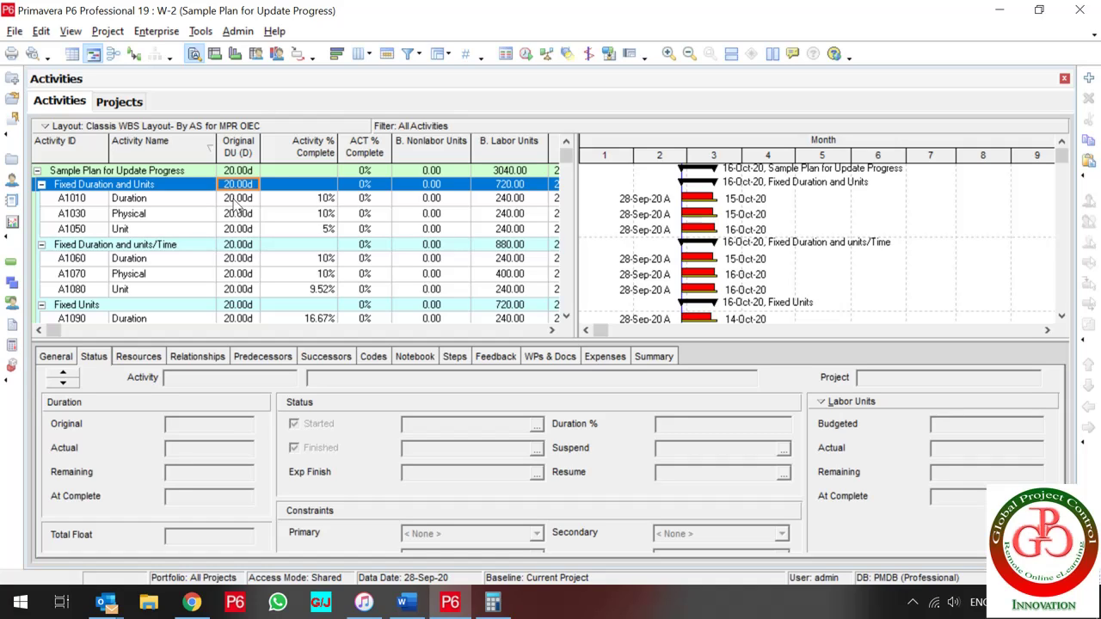
pyautogui.hotkey('shift', 'Down')
pyautogui.hotkey('shift', 'Down')
pyautogui.hotkey('shift', 'Down')
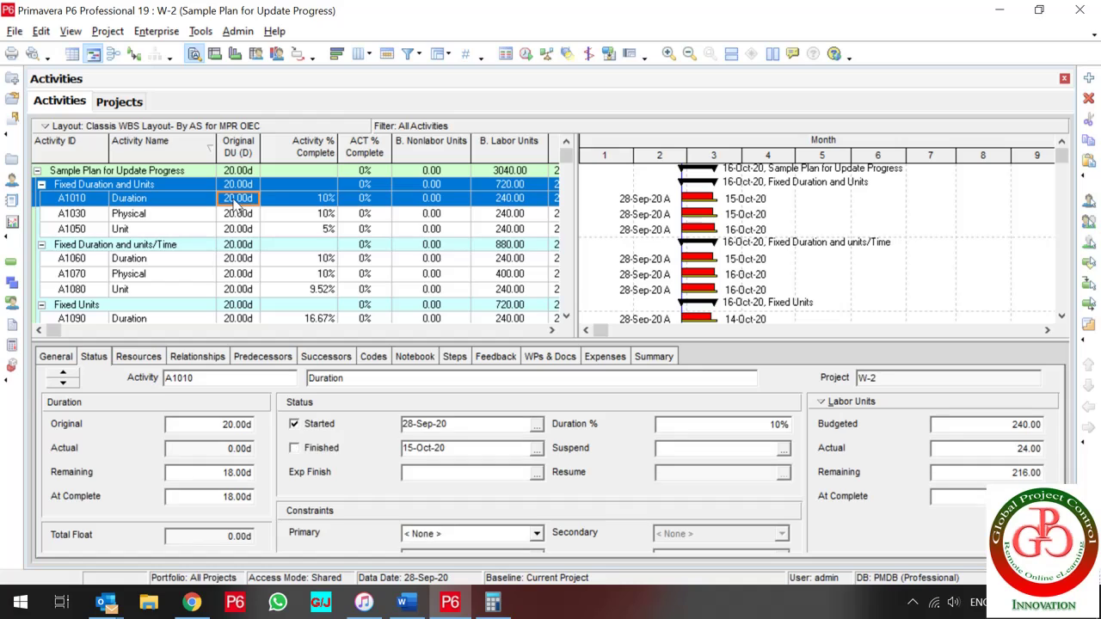